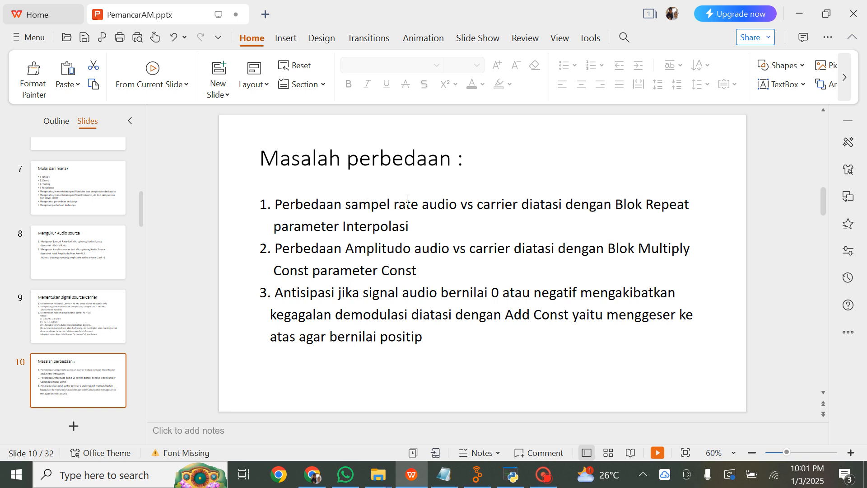
Step: Review the slide's audio versus carrier differences and go on to the slide about carrier signal parameters
click(414, 205)
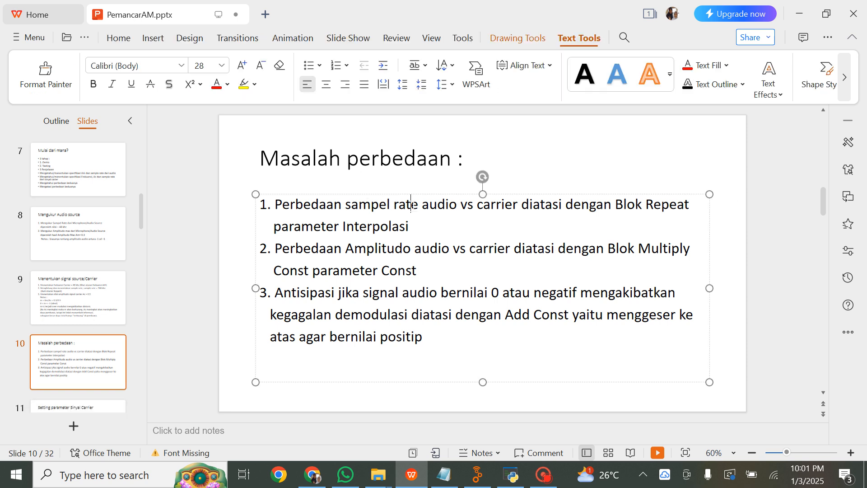
click(647, 212)
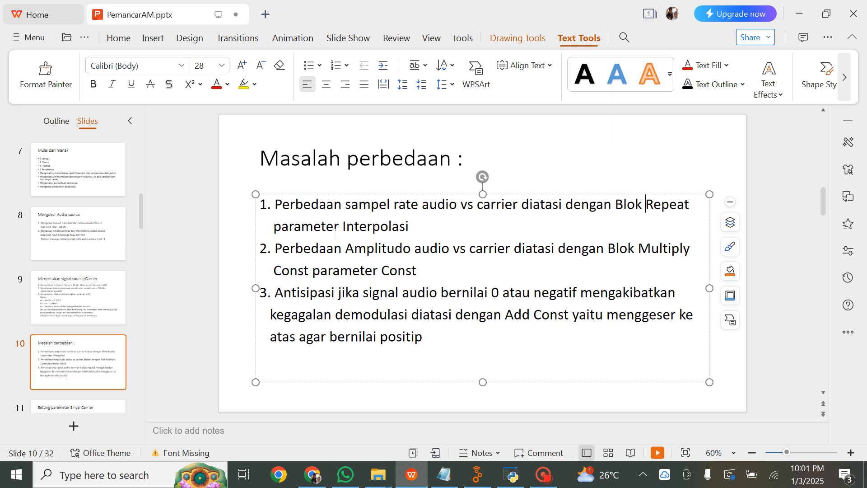
click(381, 226)
click(494, 253)
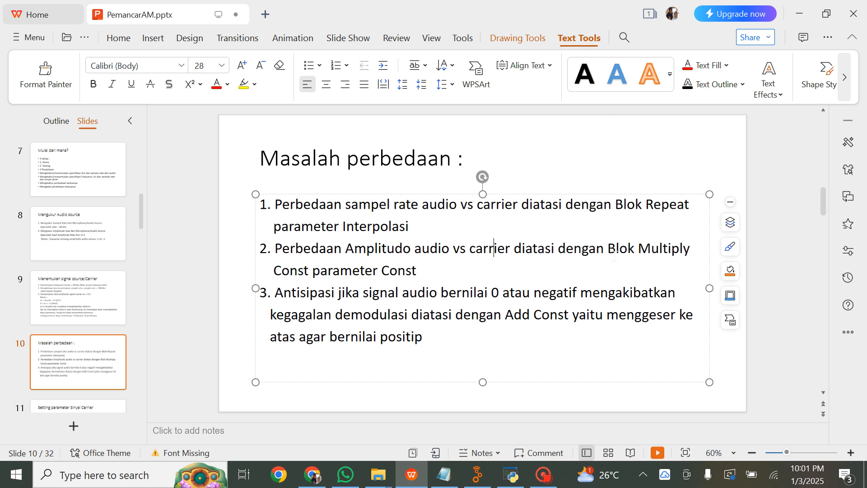
click(696, 246)
click(304, 270)
click(93, 363)
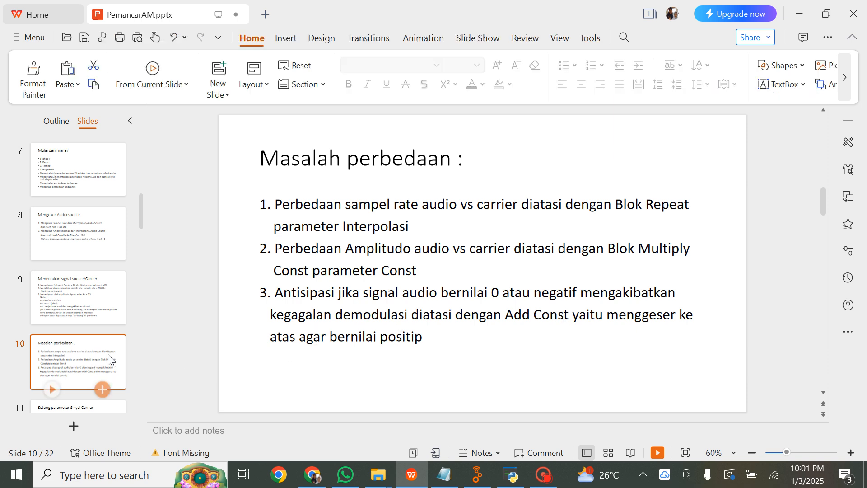
key(Down)
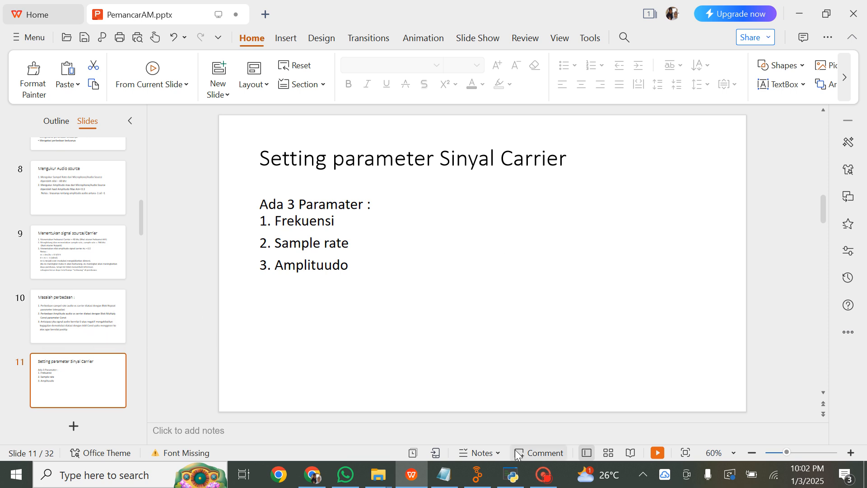
Step: Switch to GNU Radio Companion, create a new QT GUI flowgraph and move the samp_rate variable clear of the Options block
click(513, 477)
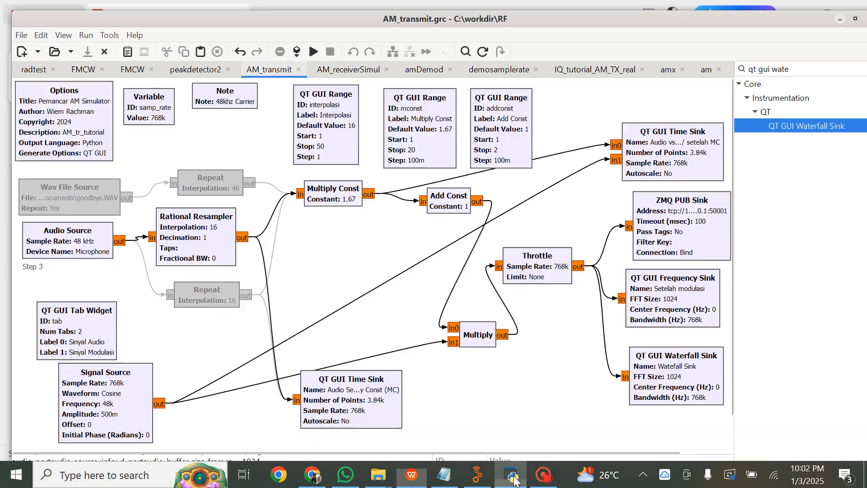
click(22, 36)
mouse_move(27, 50)
click(170, 56)
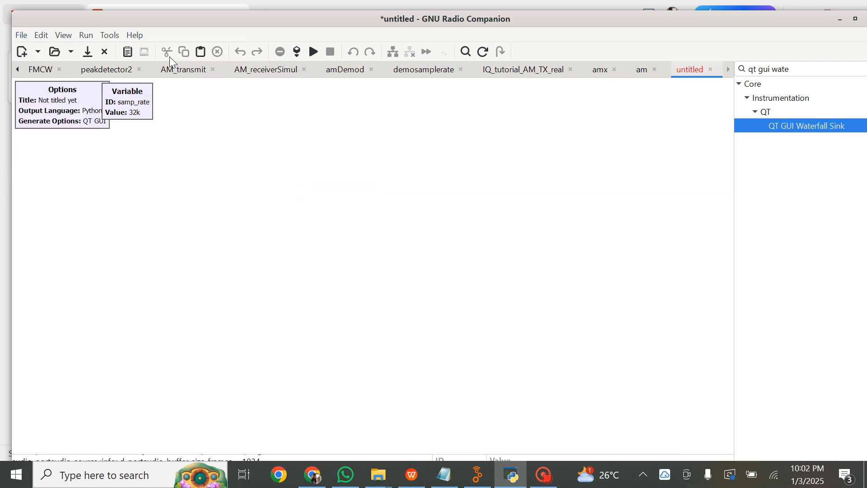
drag(135, 103, 160, 101)
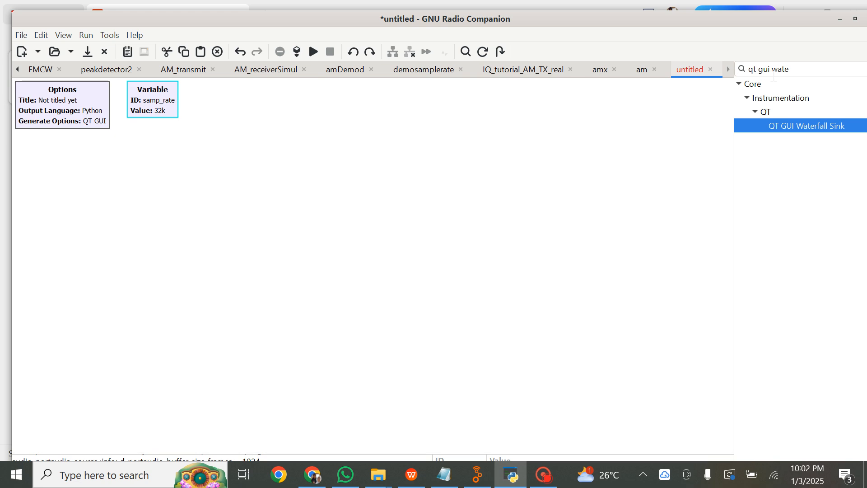
Step: Find the Audio Source block by searching for "audio" and place it below the Options block
drag(792, 70, 637, 75)
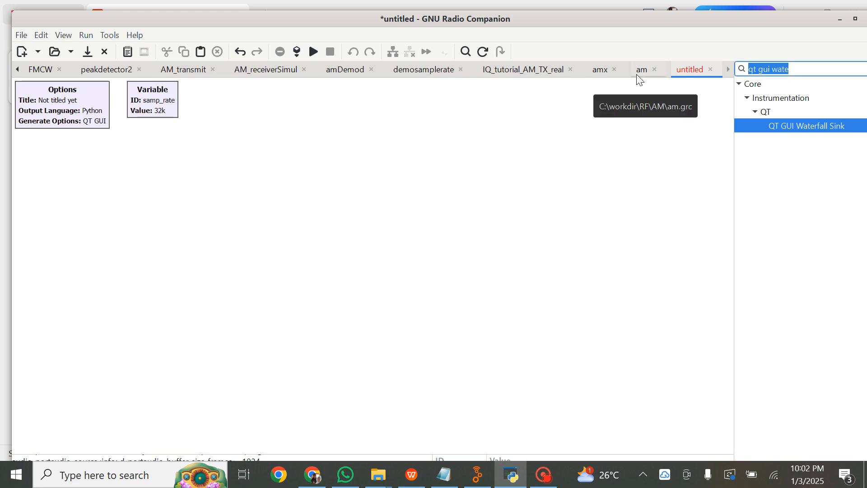
text(audio)
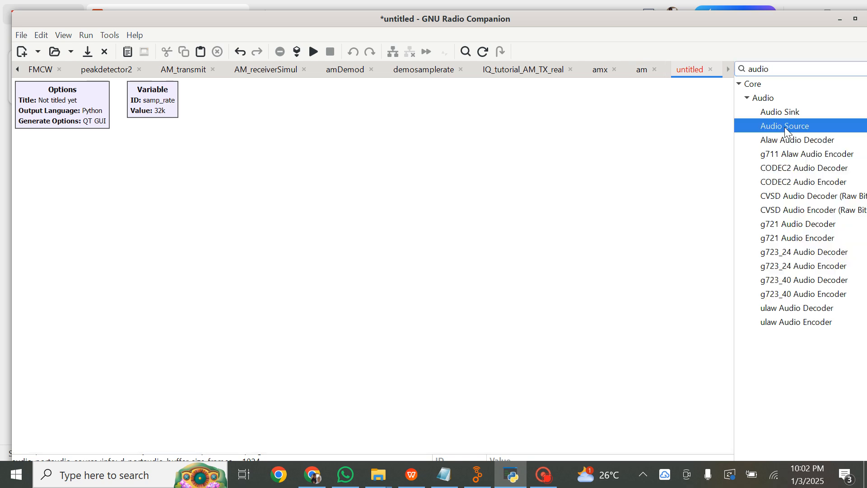
double_click(785, 127)
drag(517, 279, 78, 204)
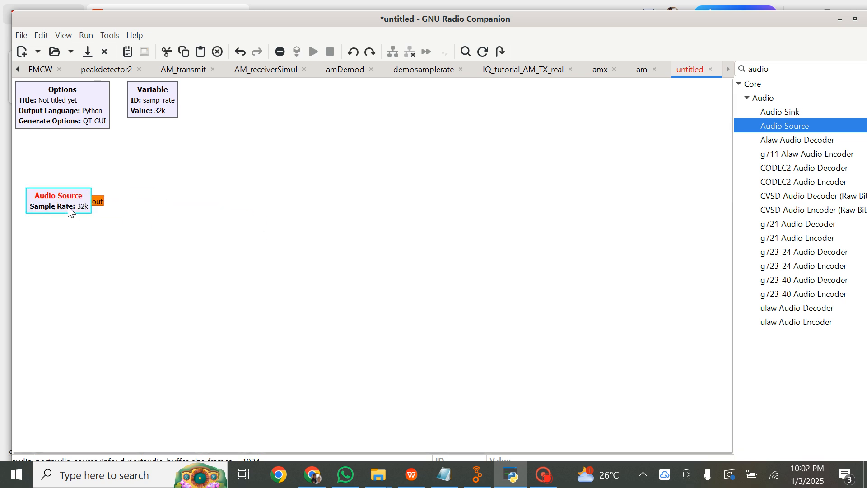
double_click(70, 209)
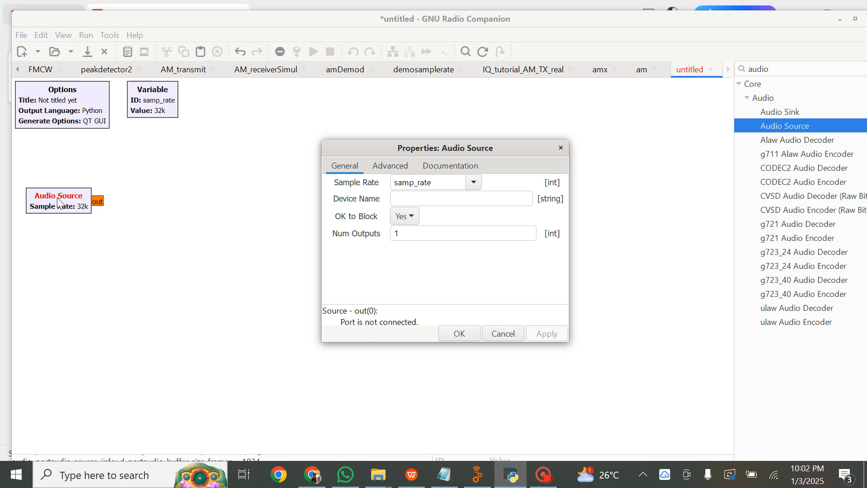
click(461, 334)
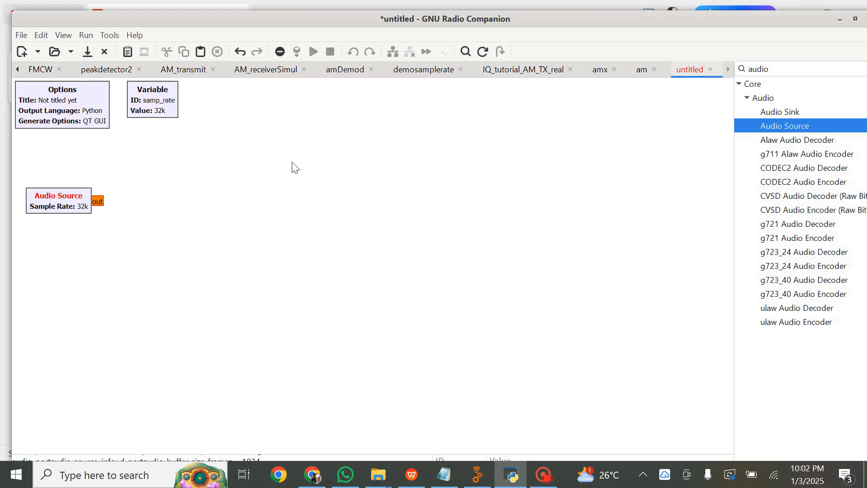
Step: Set the samp_rate variable's value to 48000
double_click(145, 114)
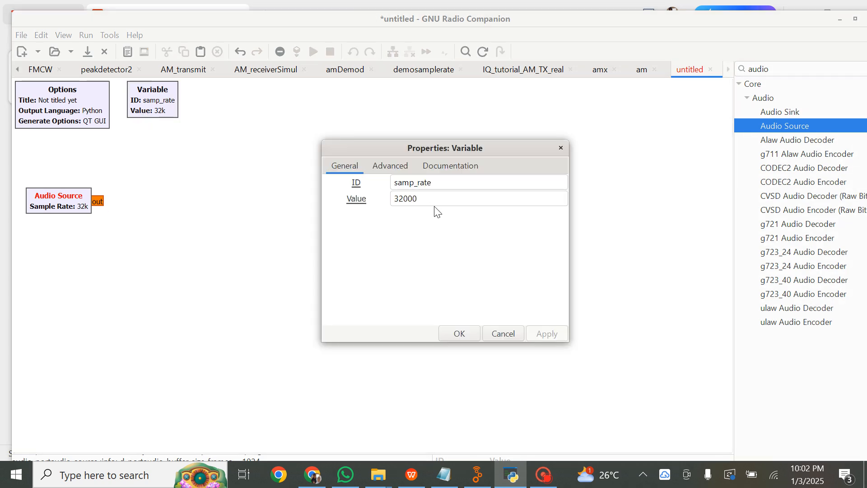
drag(403, 200, 371, 208)
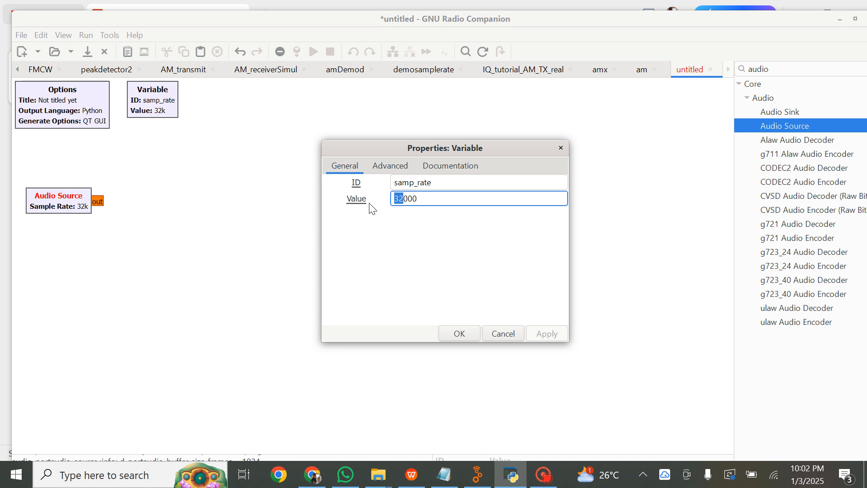
text(48)
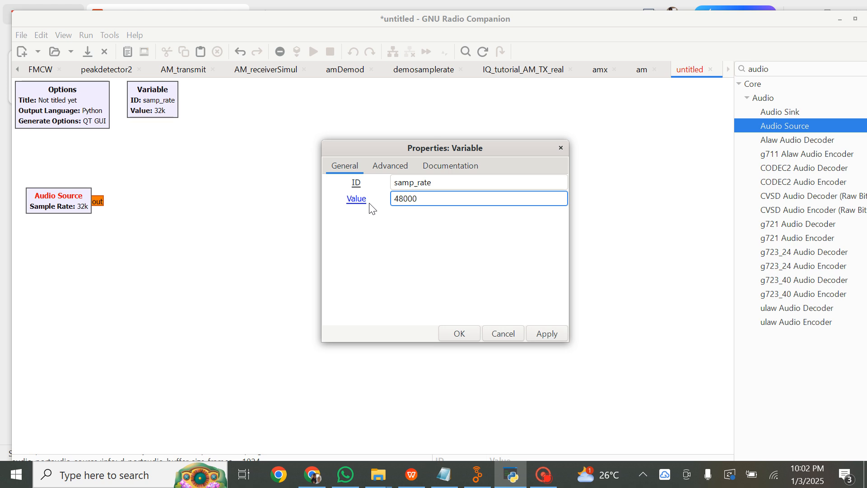
click(459, 335)
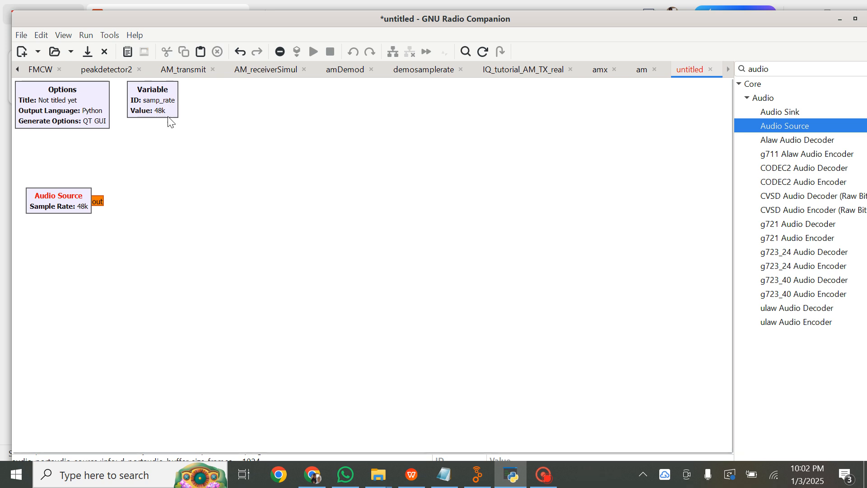
Step: Set the Audio Source block's device name to Microphone
double_click(51, 206)
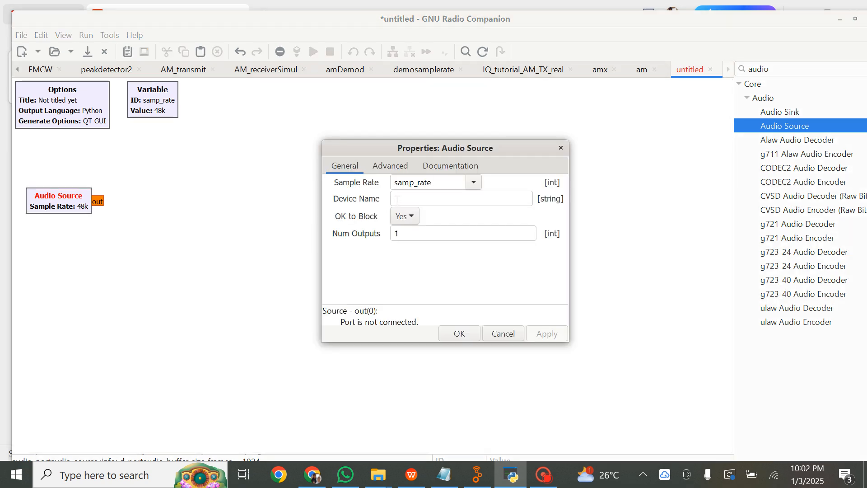
click(397, 200)
text(Mic)
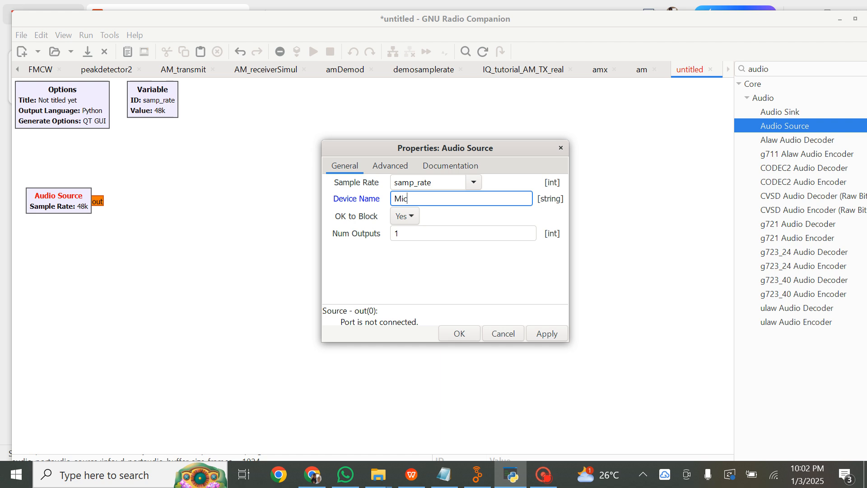
text(roh)
key(BackSpace)
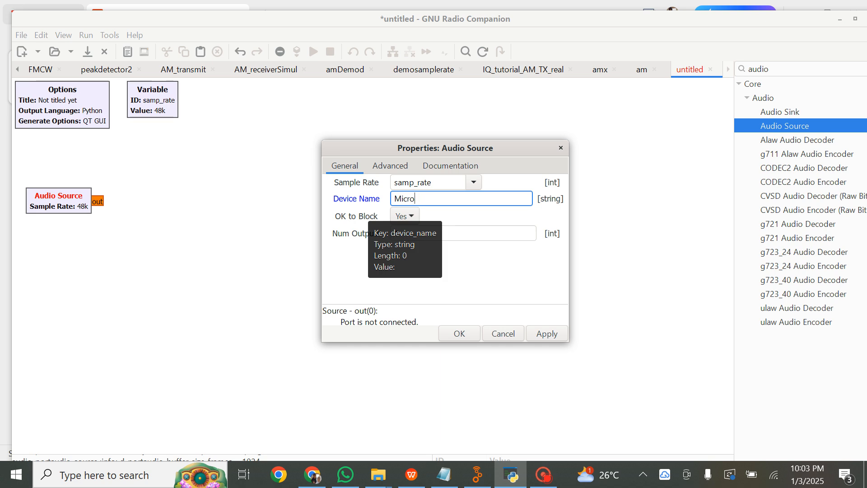
text(phone)
click(453, 334)
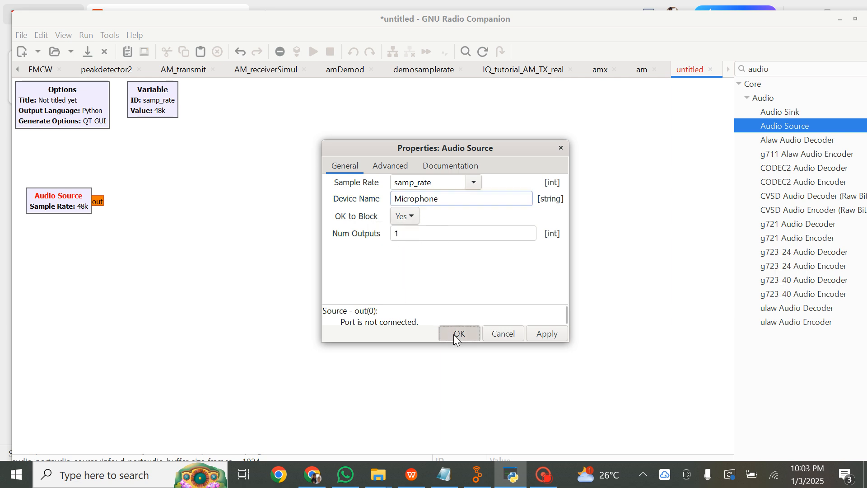
click(85, 207)
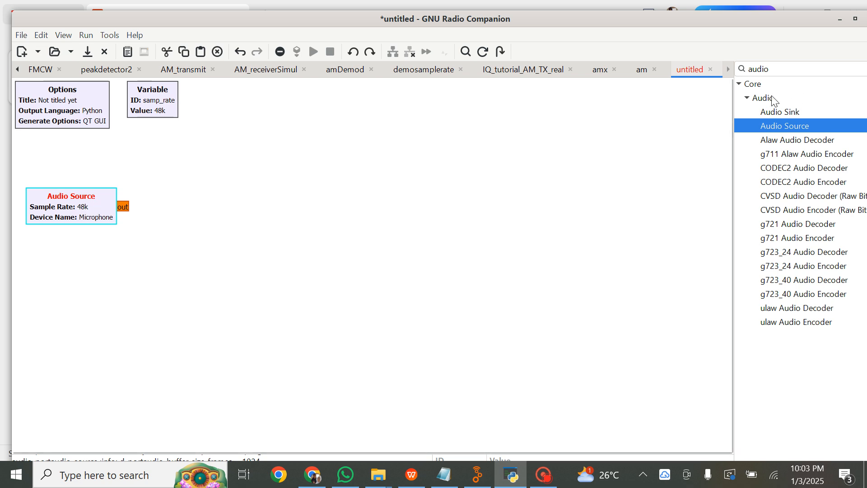
Step: Find the Signal Source block by searching for "signa" and place it below the Audio Source block
key(ctrl+f)
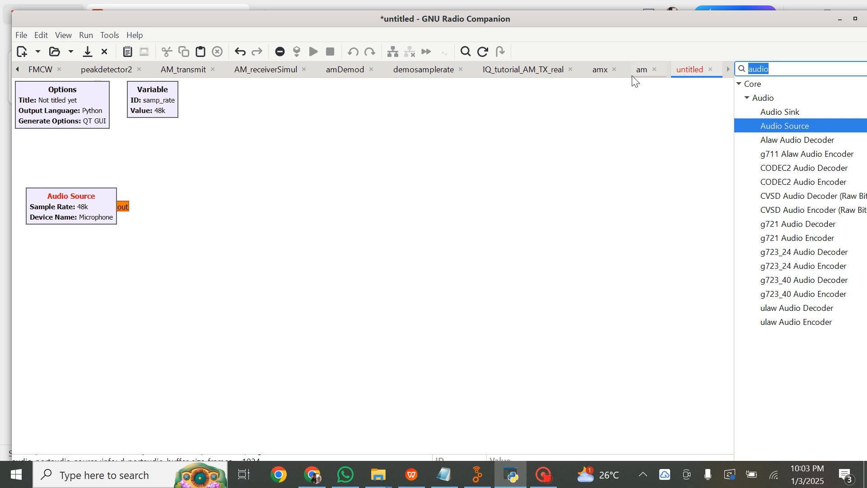
text(signa)
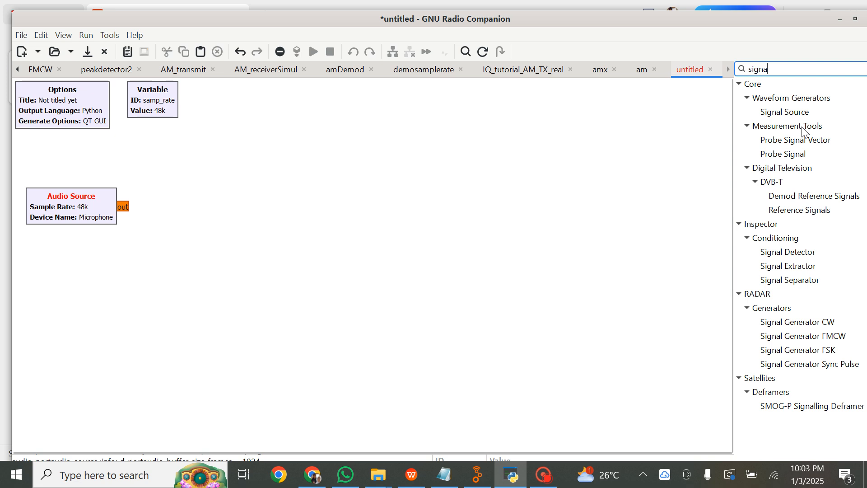
double_click(786, 112)
drag(266, 288, 74, 270)
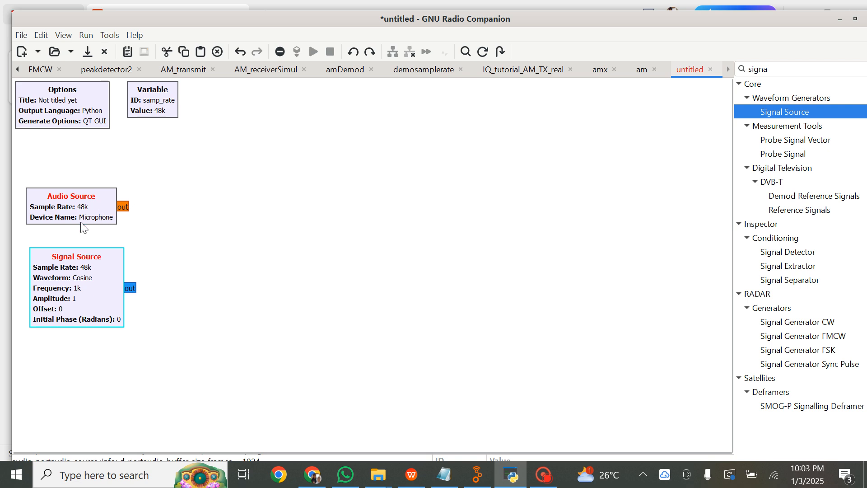
Step: Set the Signal Source block's frequency to 768000 and its amplitude to 0.5
double_click(74, 298)
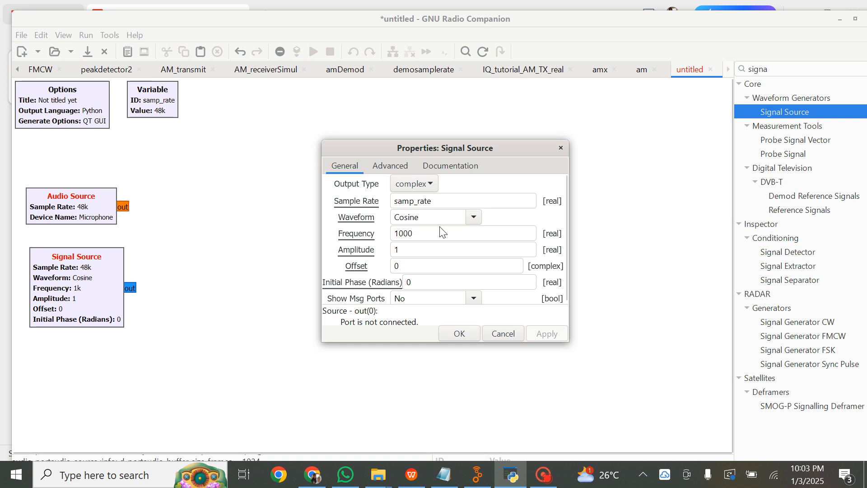
double_click(428, 230)
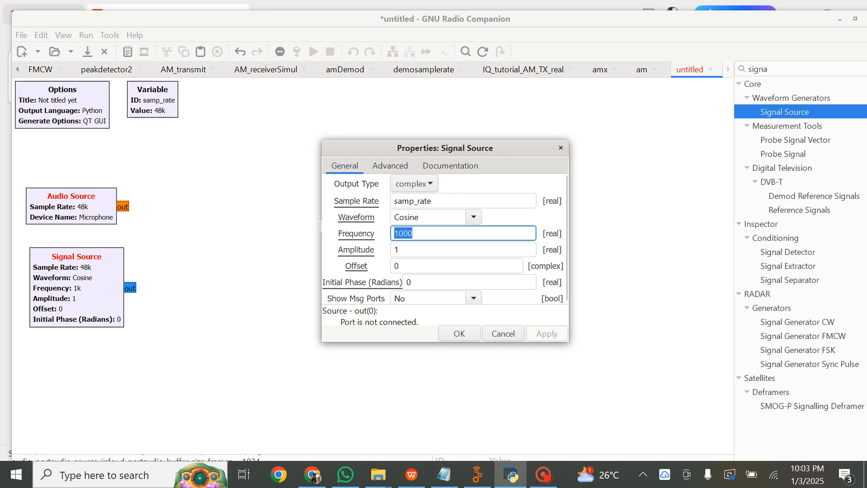
text(76)
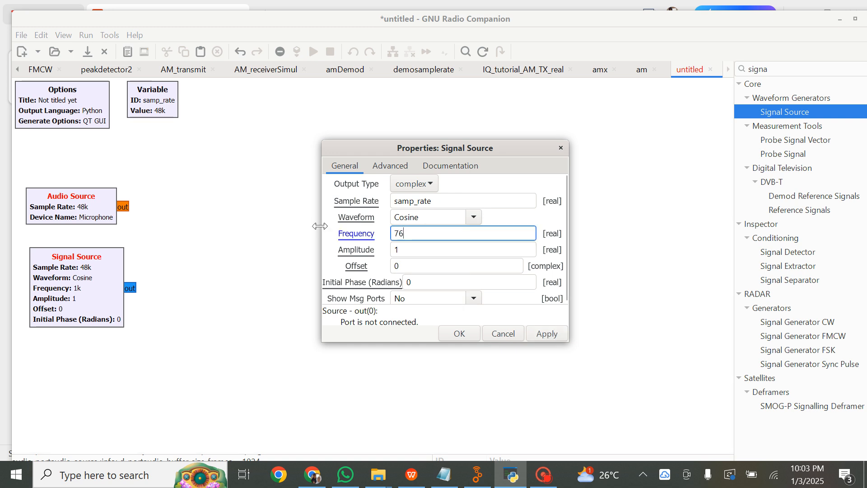
text(8000)
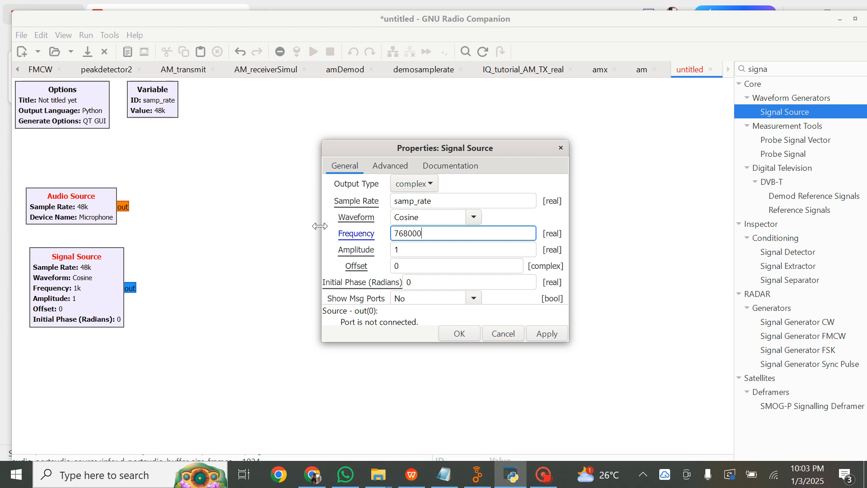
double_click(414, 253)
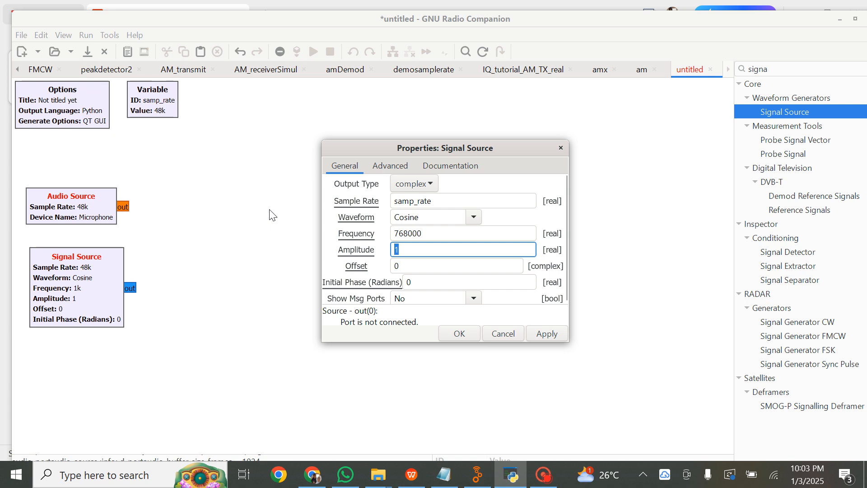
text(0.5)
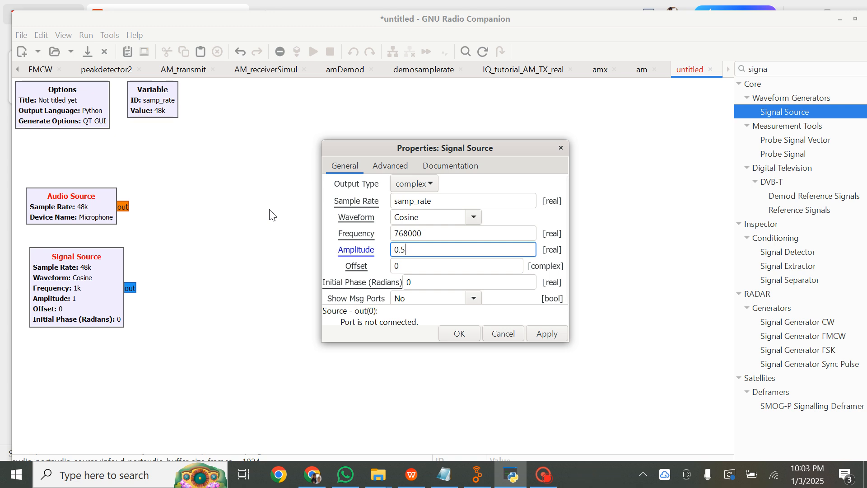
Step: Change the Signal Source's output type to float, accept its properties, and check the Audio Source's properties
click(434, 181)
click(433, 180)
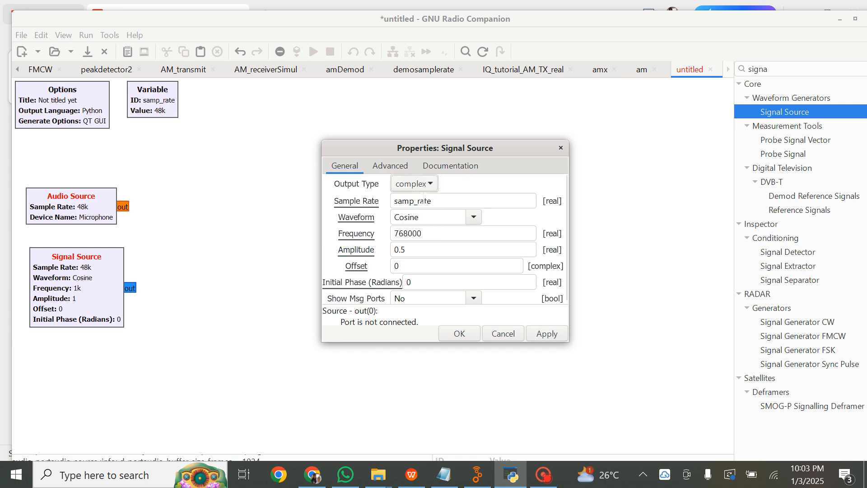
click(430, 184)
click(403, 200)
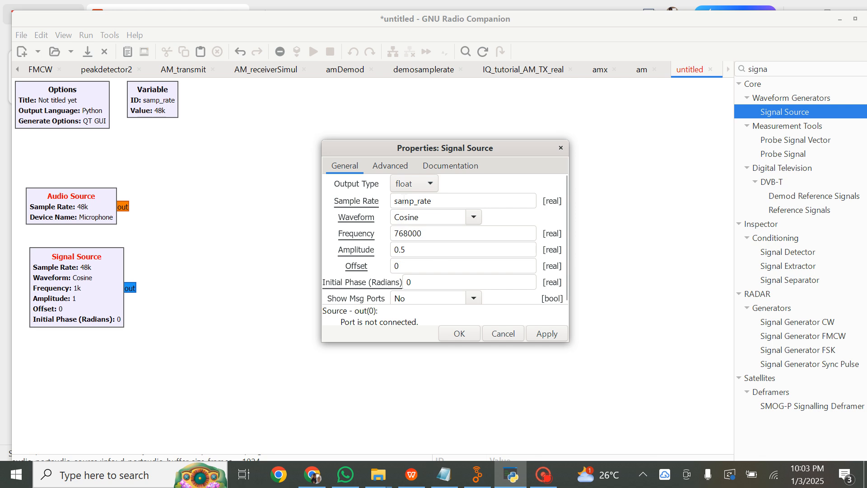
click(467, 339)
double_click(108, 220)
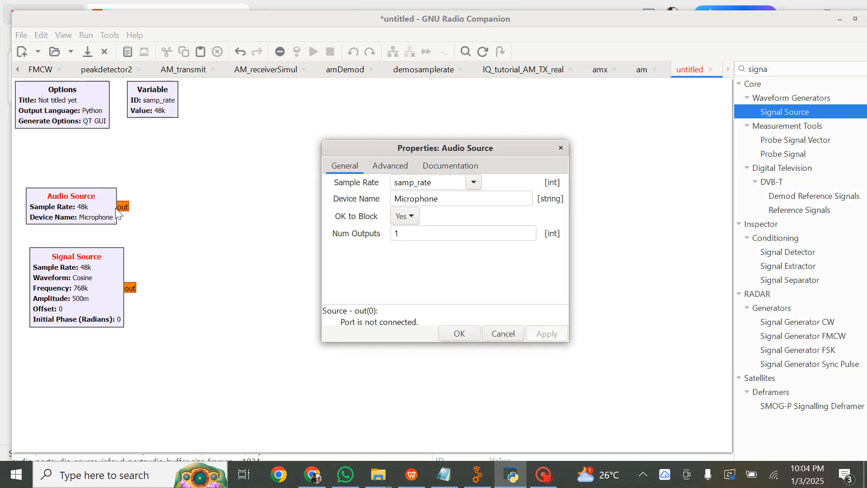
click(449, 336)
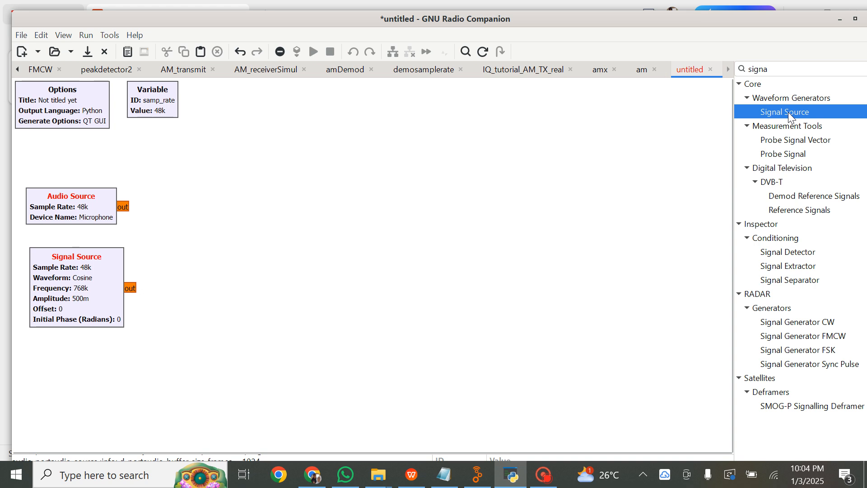
Step: Find the Multiply block by searching for "mul" and place it on the canvas across from the two source blocks
key(ctrl+f)
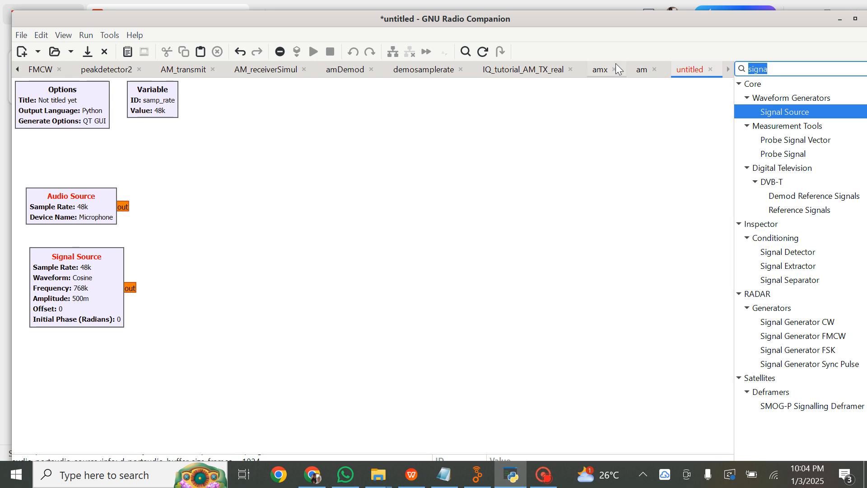
text(mul)
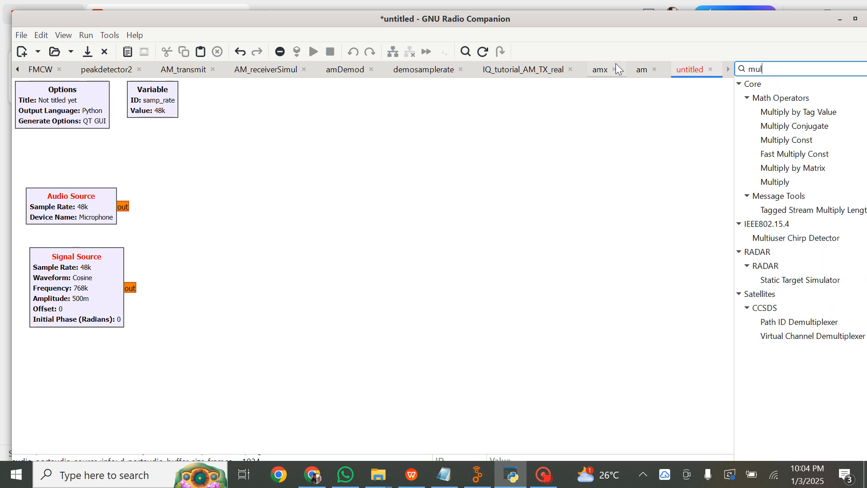
click(777, 182)
double_click(777, 182)
drag(539, 274, 400, 217)
Step: Set the Multiply block's IO type to float and accept its properties
double_click(406, 221)
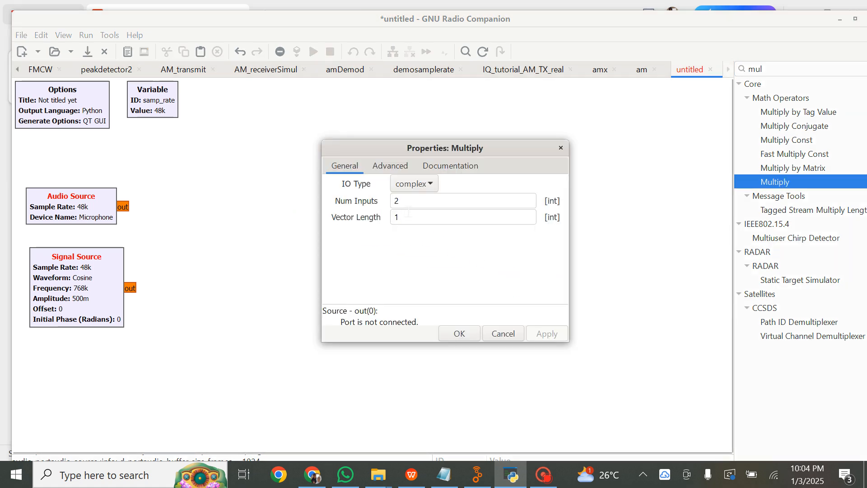
click(437, 184)
click(419, 200)
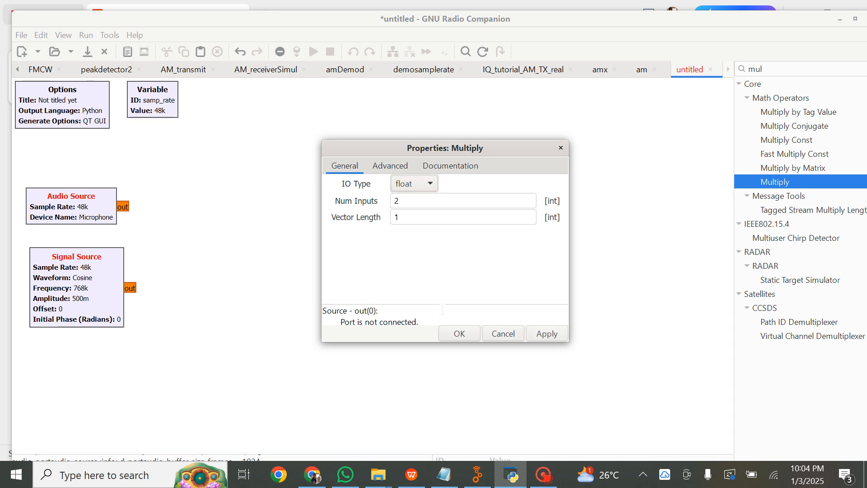
click(460, 334)
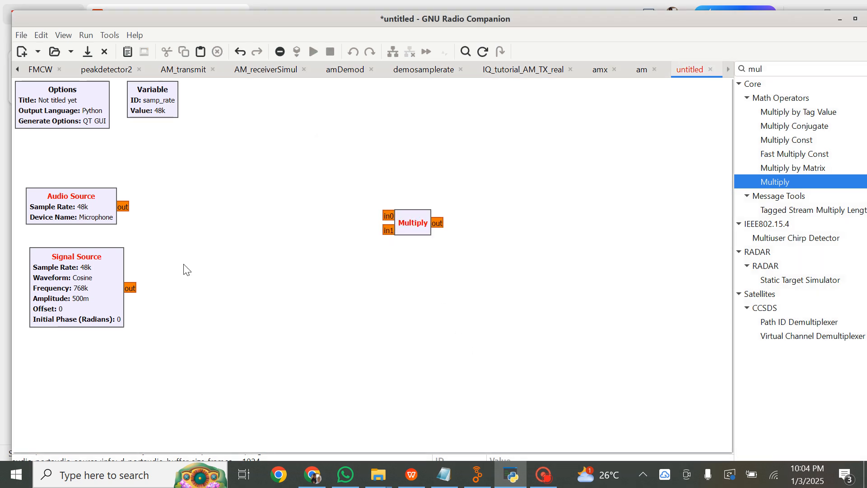
Step: Connect the Audio Source output to Multiply's in0 and the Signal Source output to in1, and check Multiply's properties
drag(125, 207, 388, 216)
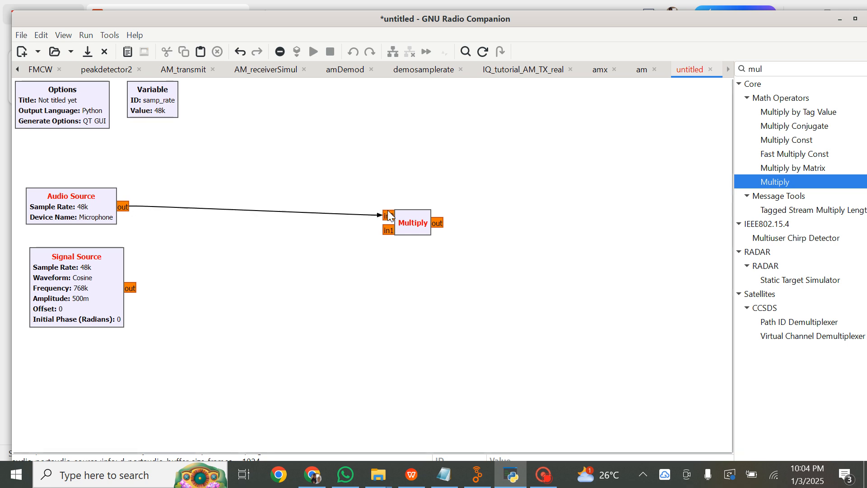
drag(131, 288, 387, 237)
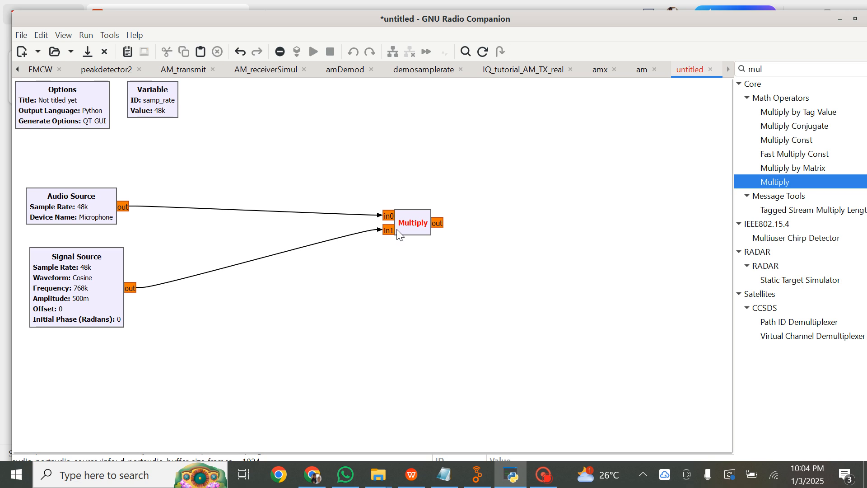
double_click(408, 225)
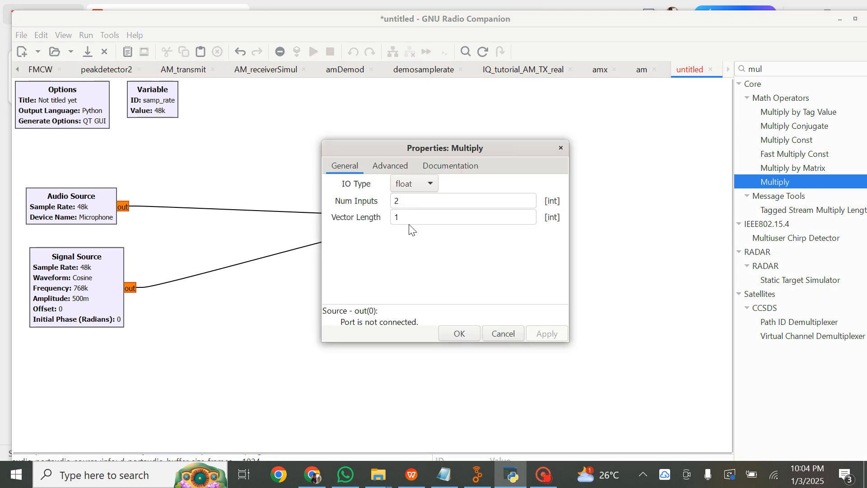
click(454, 333)
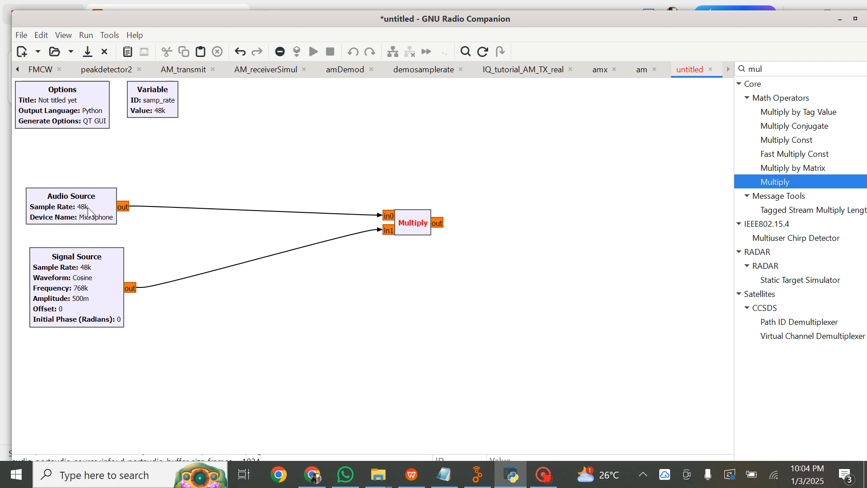
Step: Delete the connection between Audio Source and Multiply and shift the Multiply block slightly away from the sources
click(301, 210)
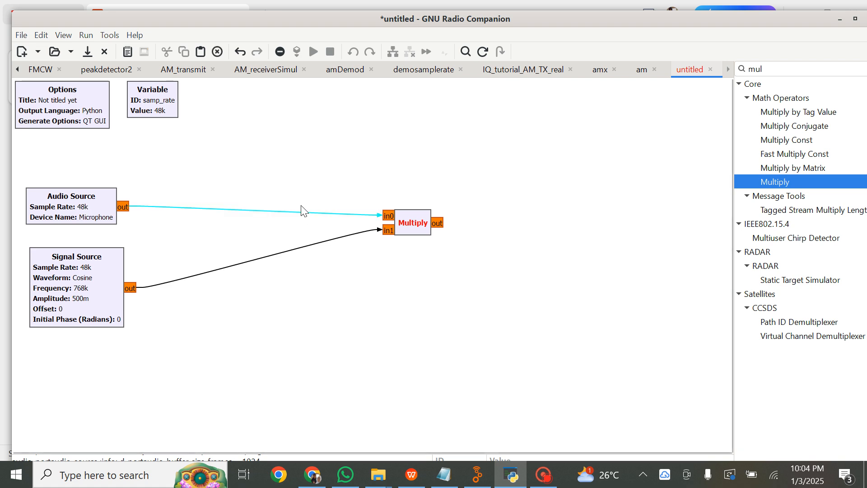
key(Delete)
drag(407, 226, 419, 230)
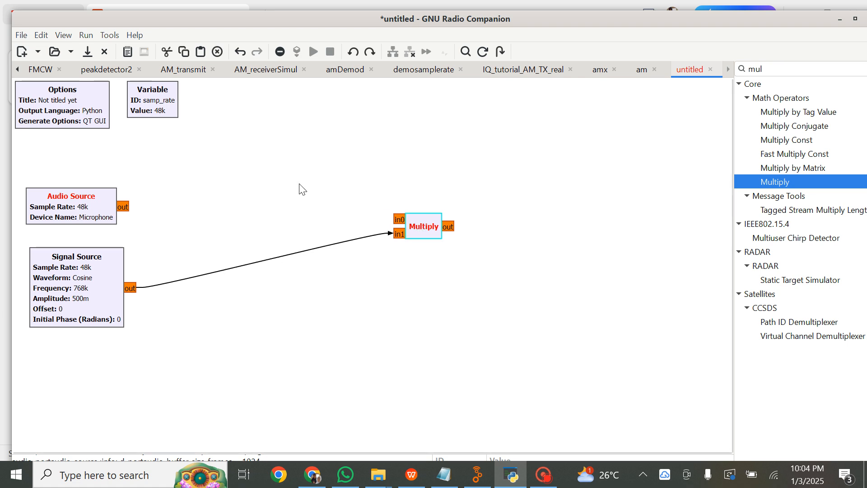
Step: Find the Repeat block by searching for "repe" and place it beside the Audio Source block, between it and Multiply
key(ctrl+f)
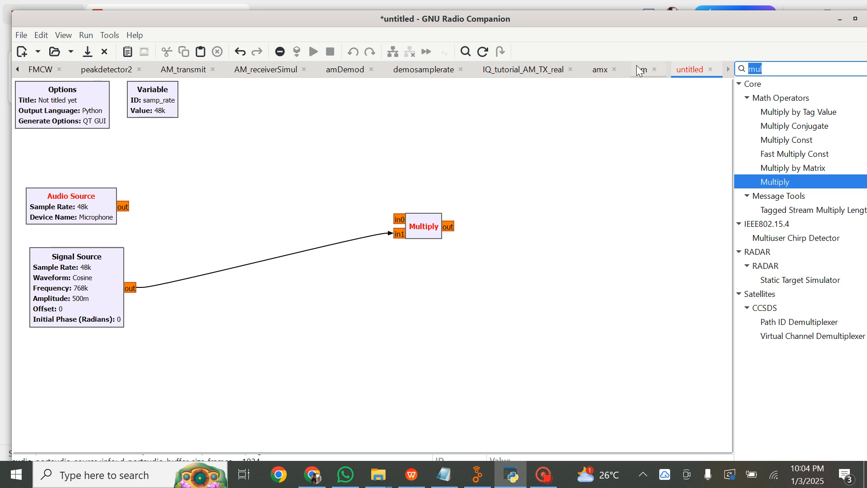
text(re)
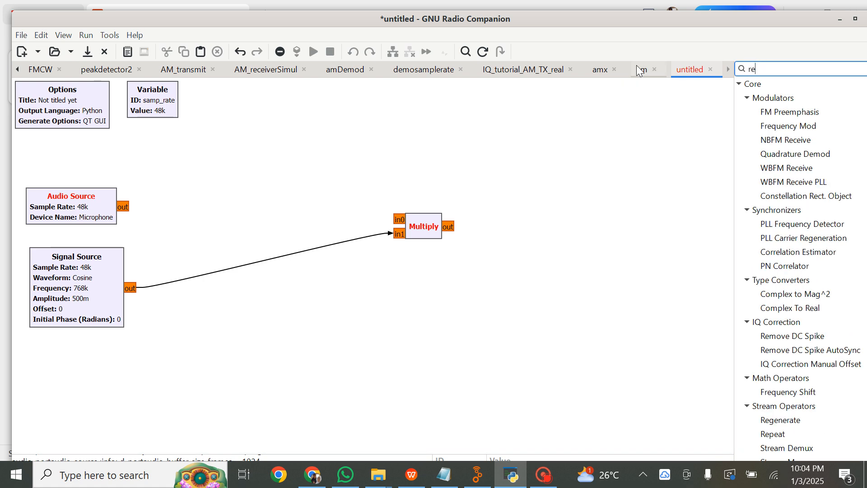
text(w)
key(BackSpace)
text(pe)
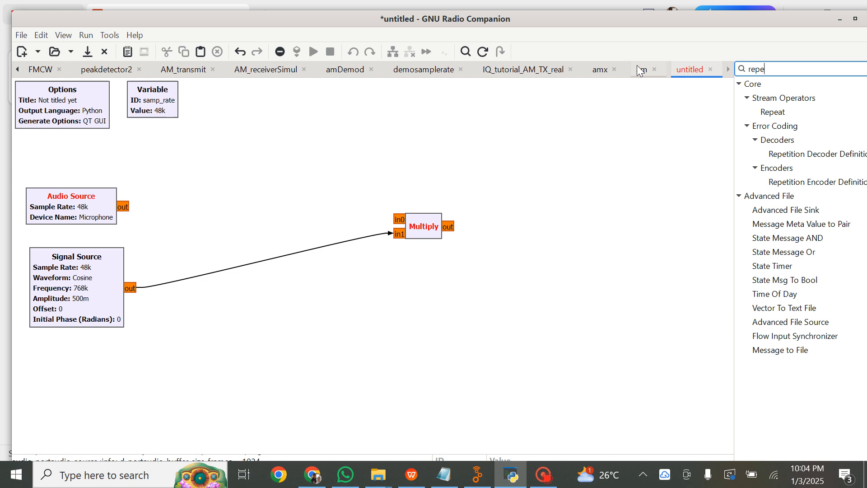
double_click(772, 113)
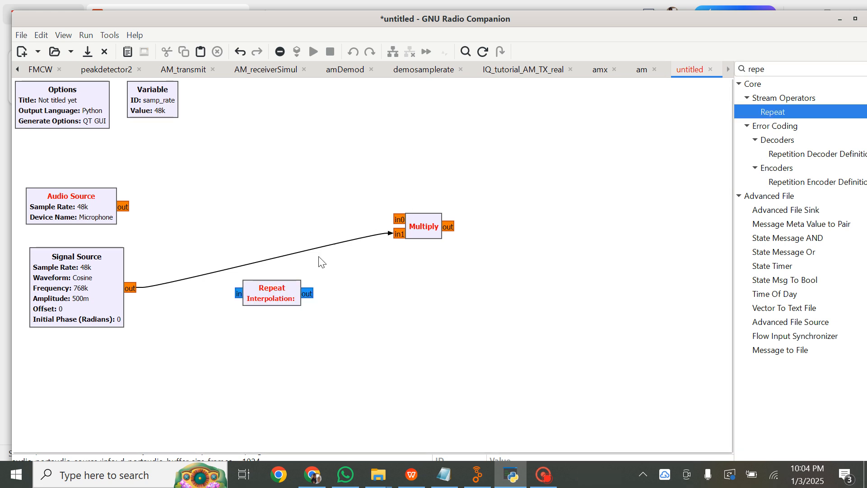
drag(267, 290, 195, 201)
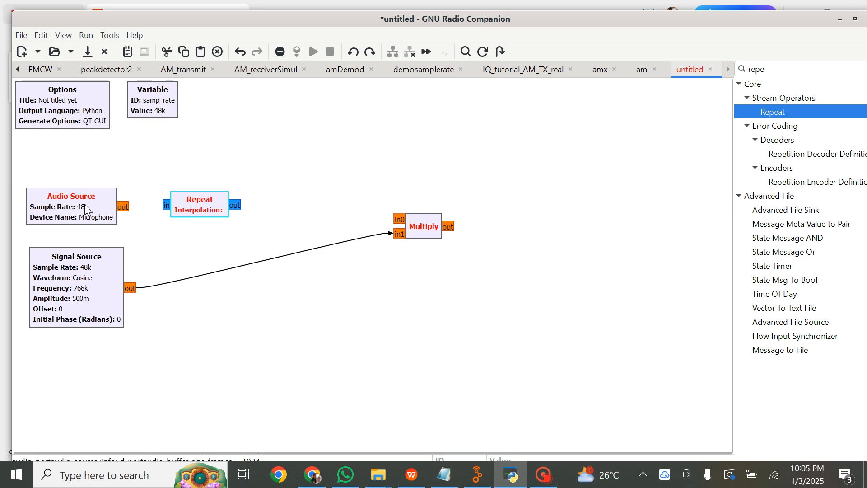
Step: Check the Signal Source properties, and duplicate the samp_rate Variable block, placing the copy beside the original
double_click(82, 282)
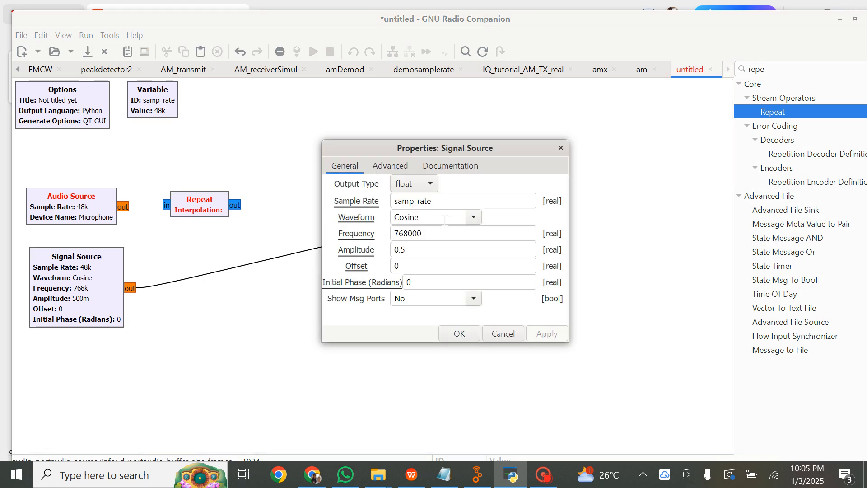
key(Escape)
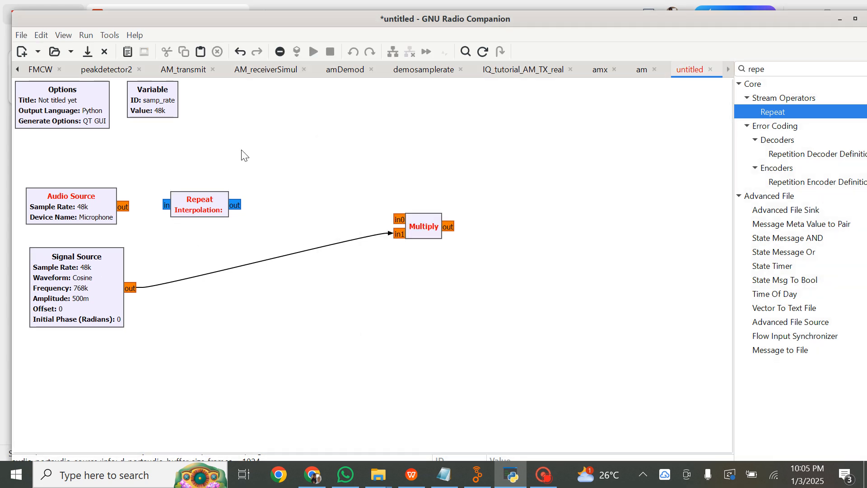
click(159, 116)
key(ctrl+c)
key(ctrl+v)
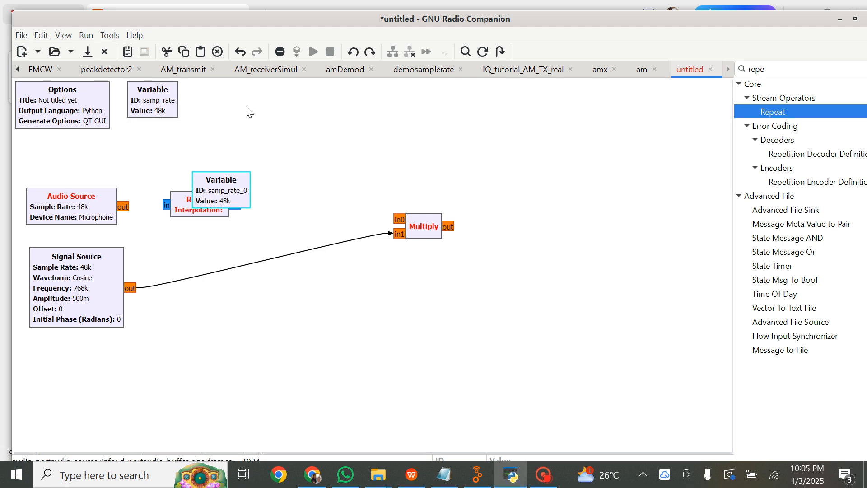
drag(219, 196, 237, 103)
Step: Set the copied Variable block's ID to samp_rate_kurir and its value to 768000
double_click(234, 96)
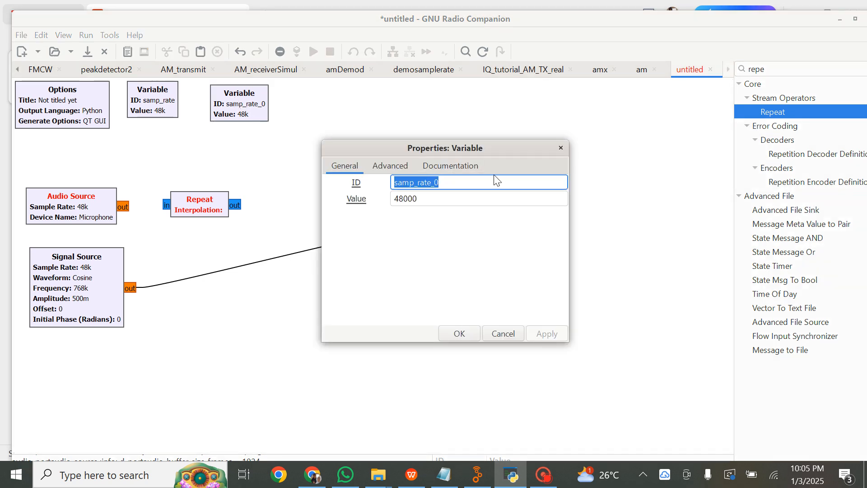
click(470, 171)
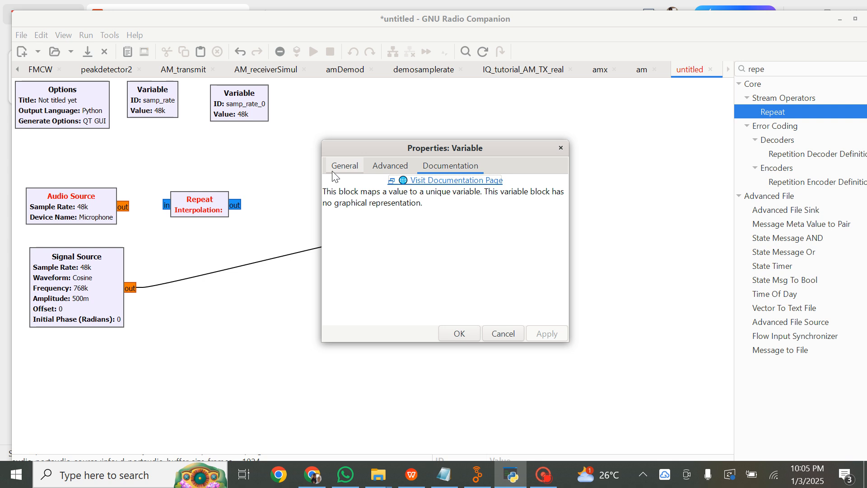
click(335, 176)
click(465, 187)
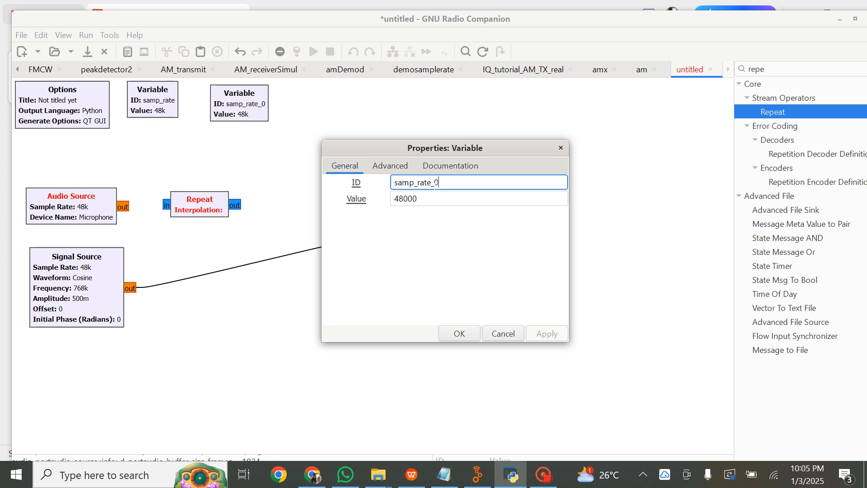
key(BackSpace)
text(kurir)
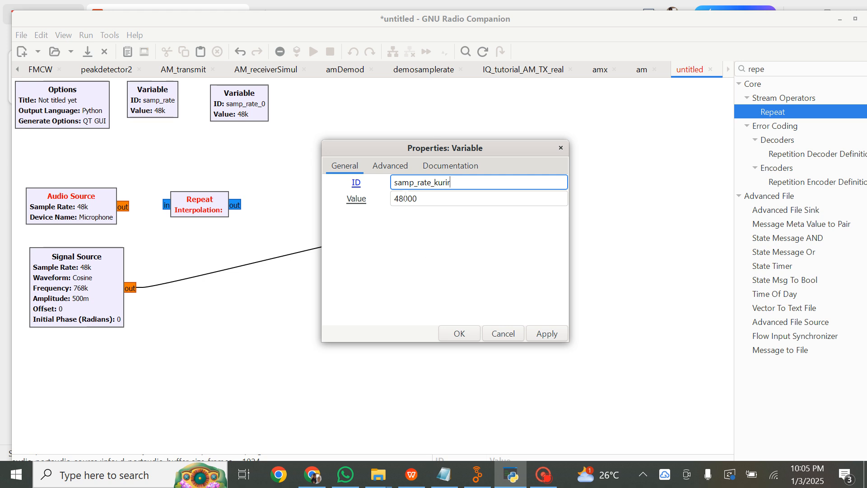
drag(403, 198, 357, 206)
text(76)
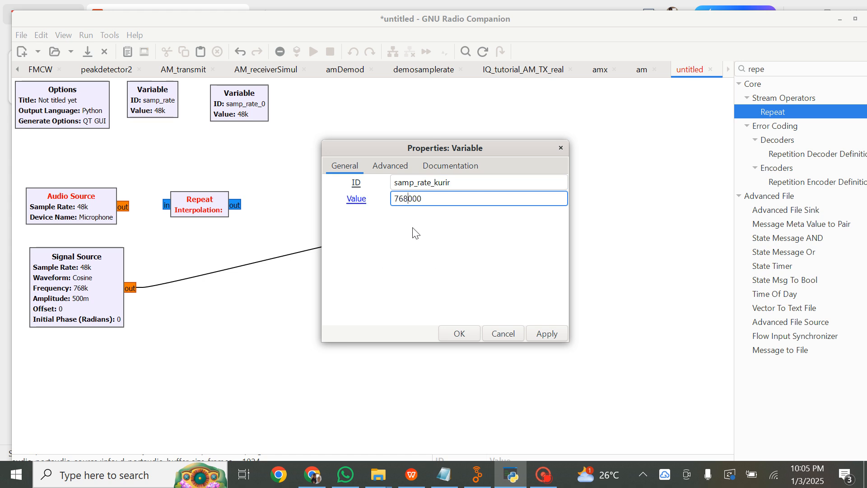
click(469, 331)
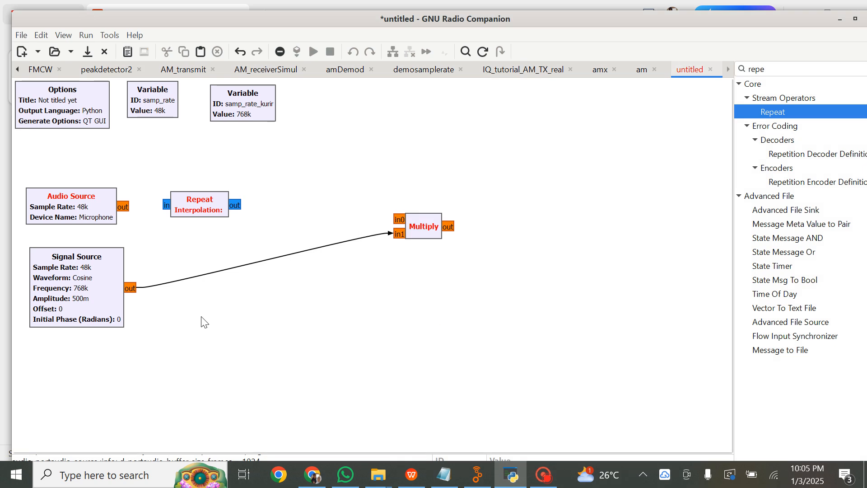
Step: Set the Signal Source block's frequency to 48000 and accept its properties
double_click(91, 294)
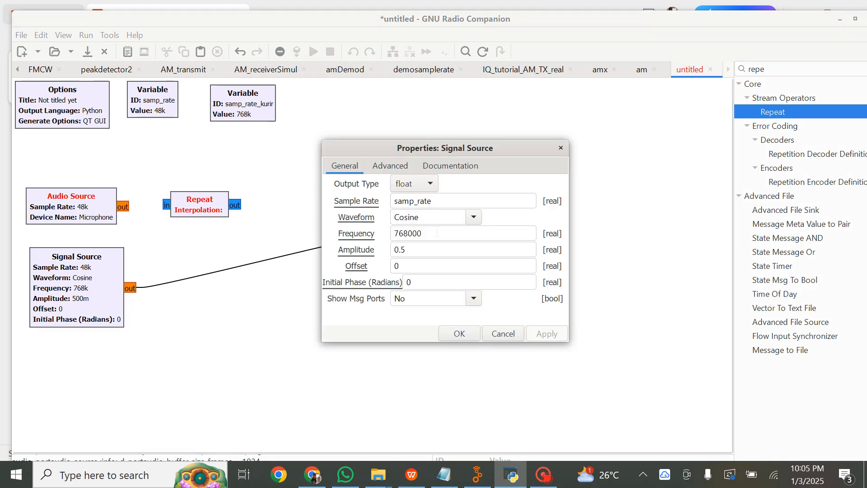
drag(425, 234, 292, 225)
text(5)
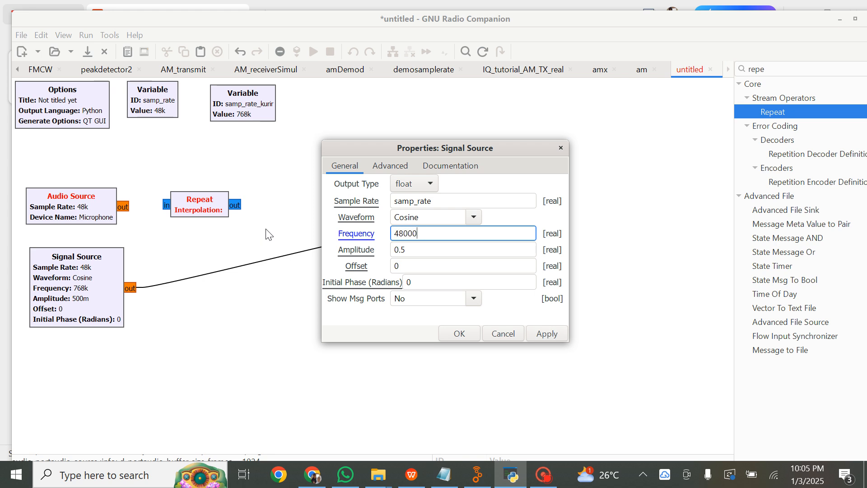
click(457, 335)
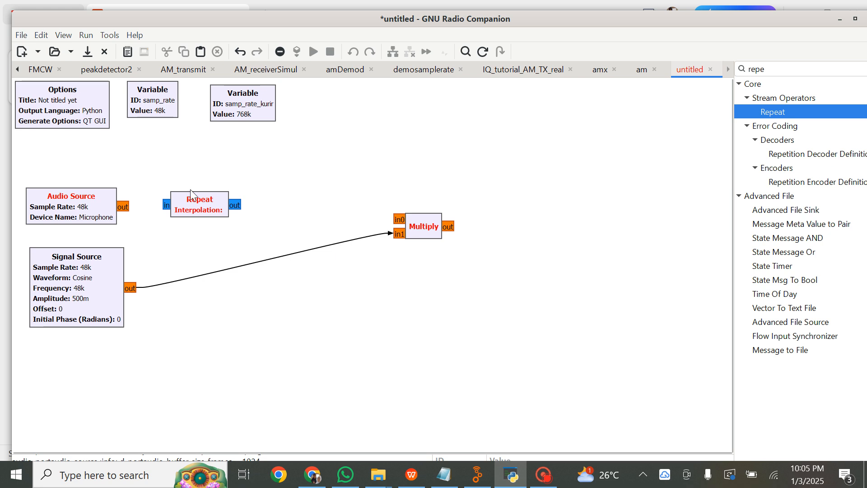
Step: Set the Repeat block's type to float and accept its properties
drag(188, 205, 186, 205)
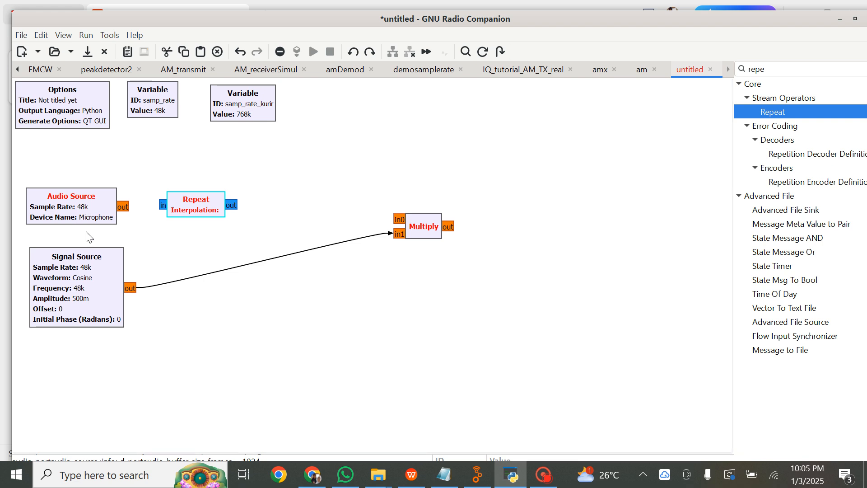
double_click(209, 208)
click(421, 189)
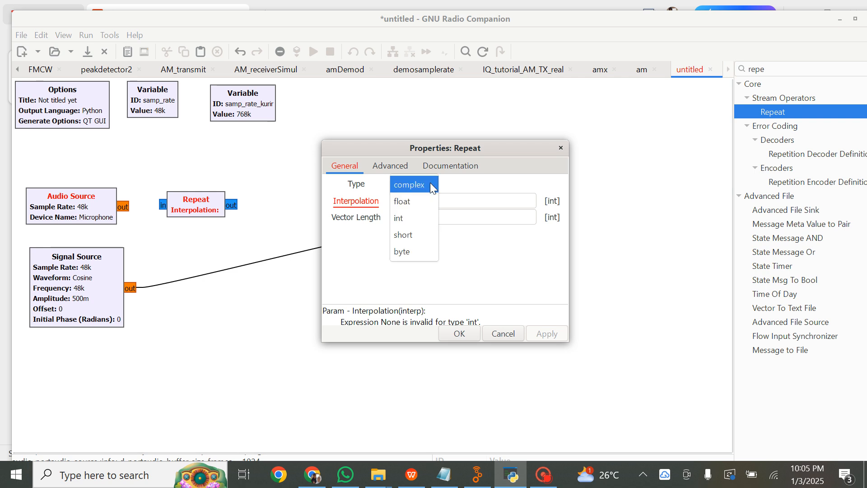
click(430, 183)
click(432, 190)
click(416, 200)
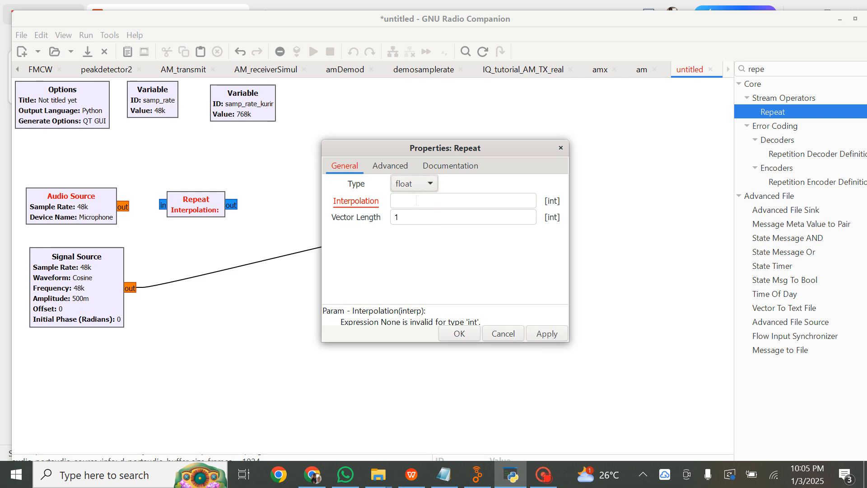
click(458, 334)
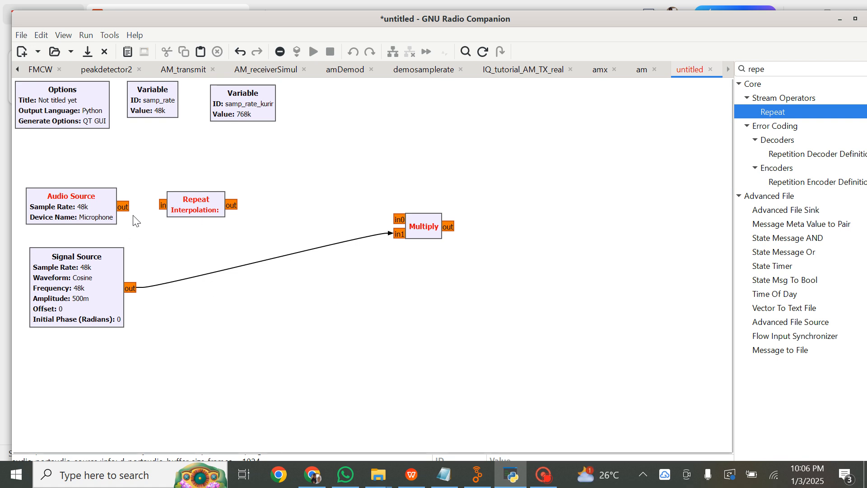
Step: Connect the Audio Source output to the Repeat input and set the Repeat block's interpolation to 16
click(123, 207)
click(163, 204)
click(206, 216)
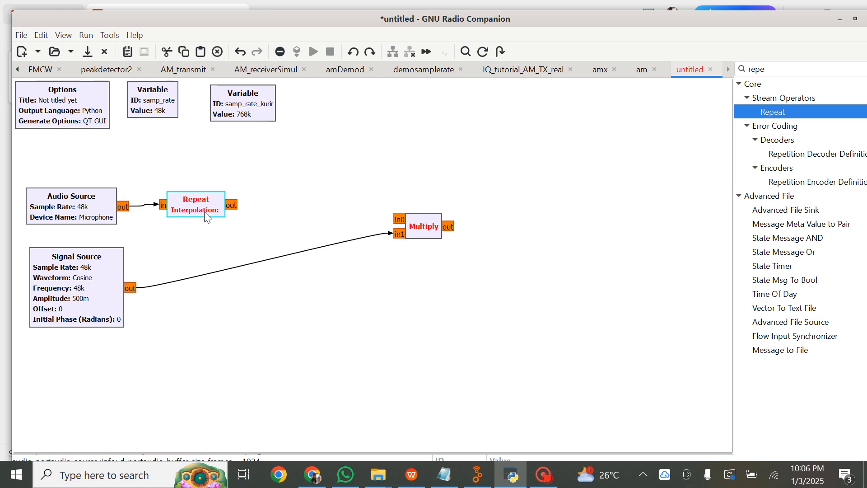
double_click(205, 216)
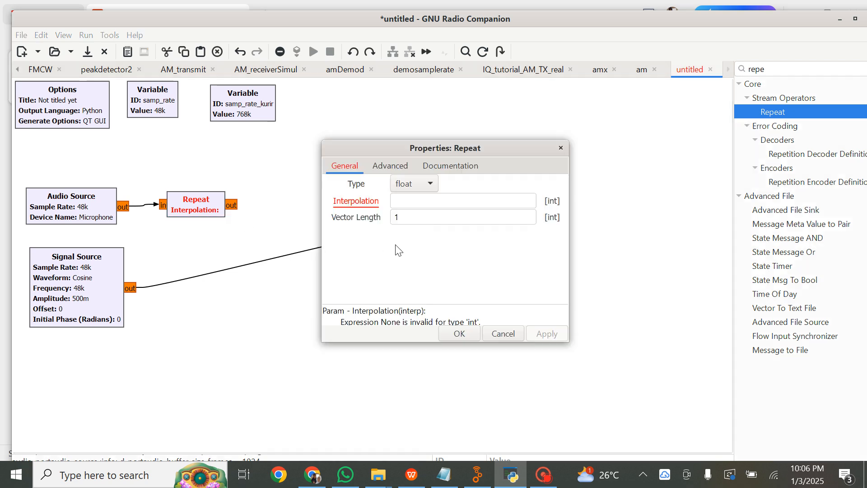
click(399, 203)
text(16)
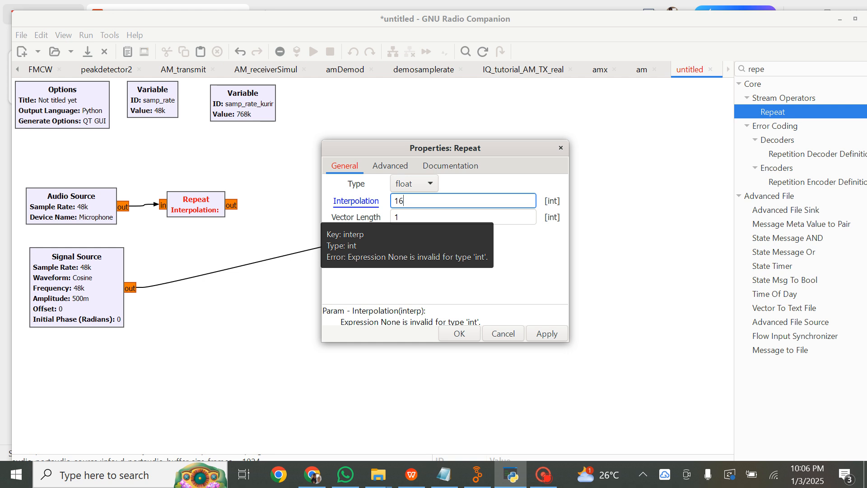
click(460, 335)
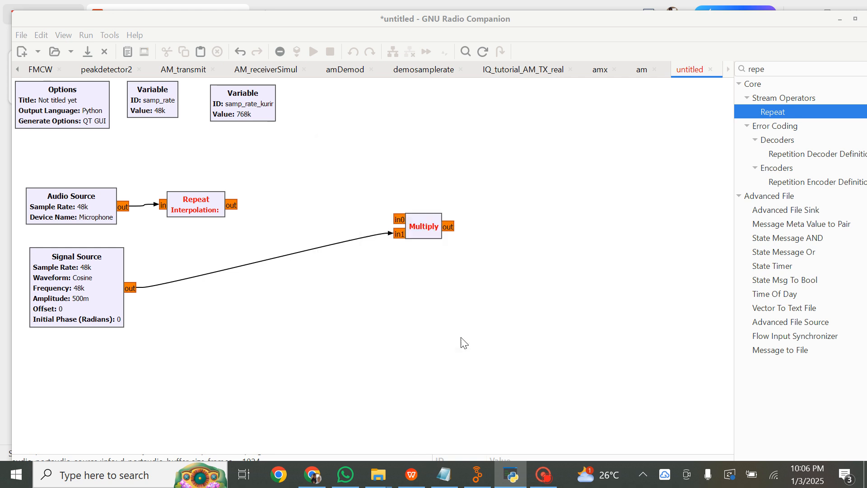
Step: Set the Signal Source block's sample rate to samp_rate_kurir and move the block farther below the Audio Source
click(92, 210)
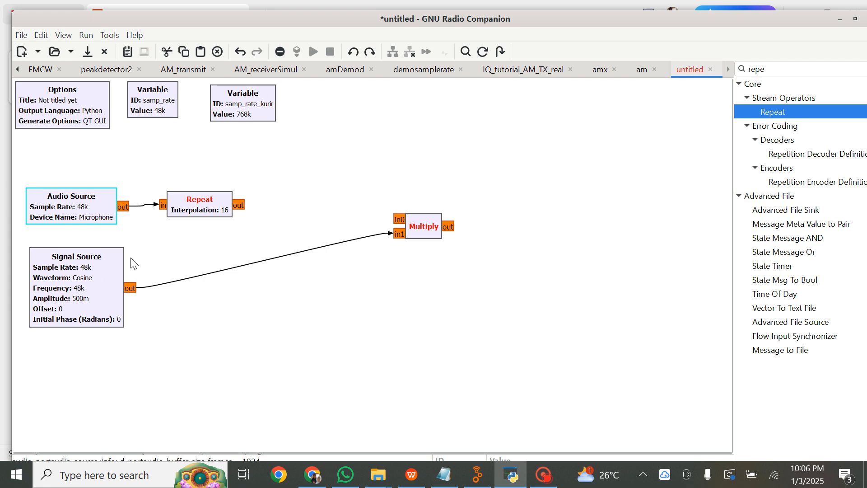
double_click(84, 266)
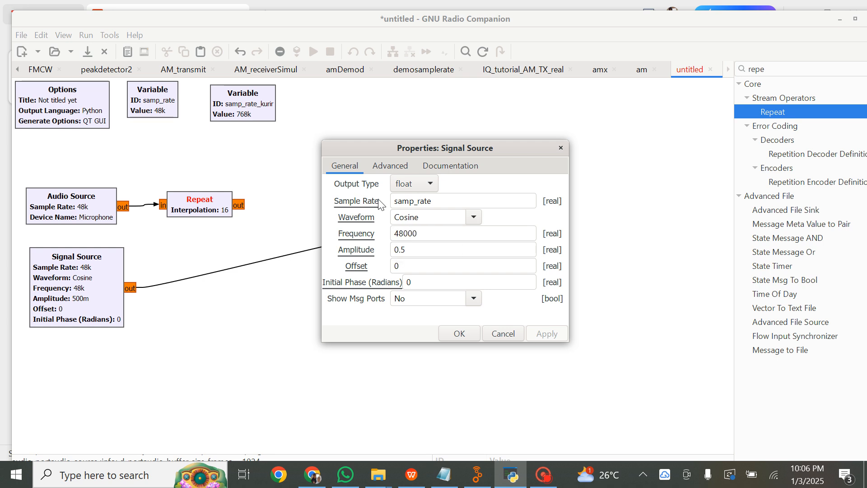
click(451, 200)
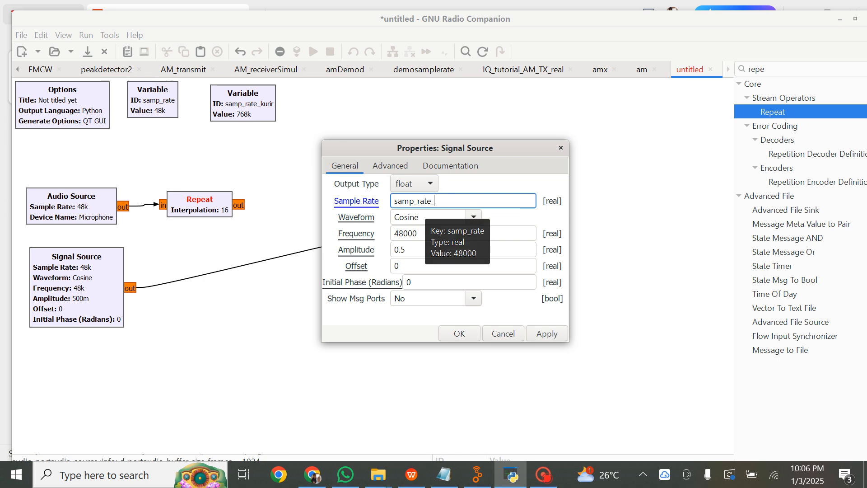
text(_kurir)
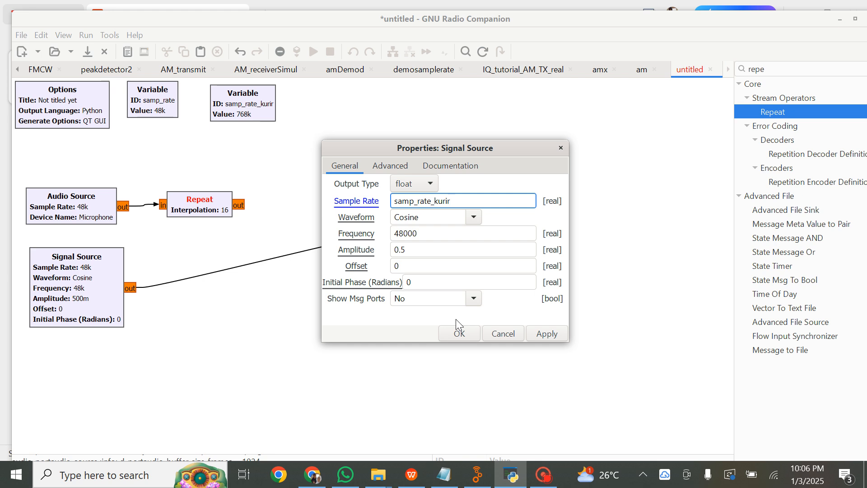
click(472, 331)
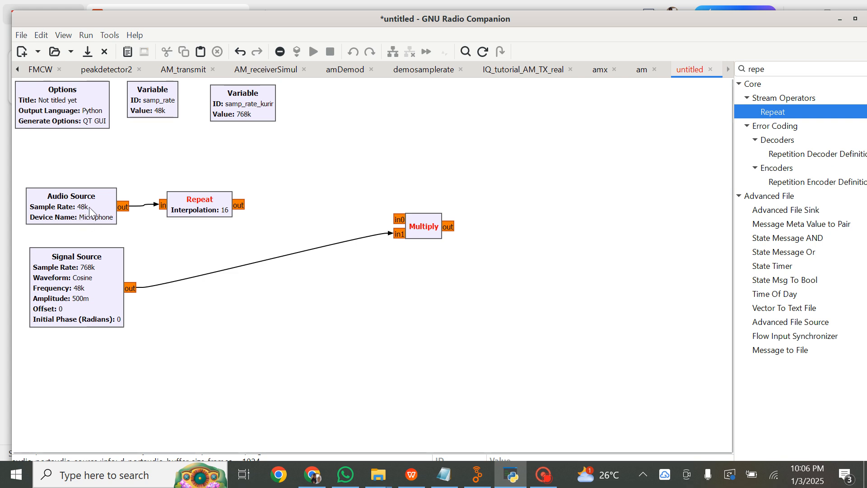
drag(71, 264, 67, 307)
Step: Add the comment "Pengukuran Am = 0.3" to the Audio Source block
double_click(71, 216)
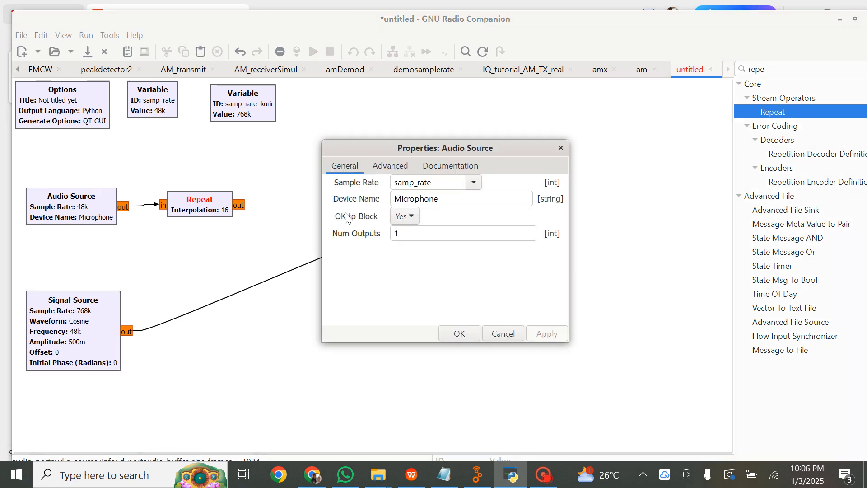
click(405, 166)
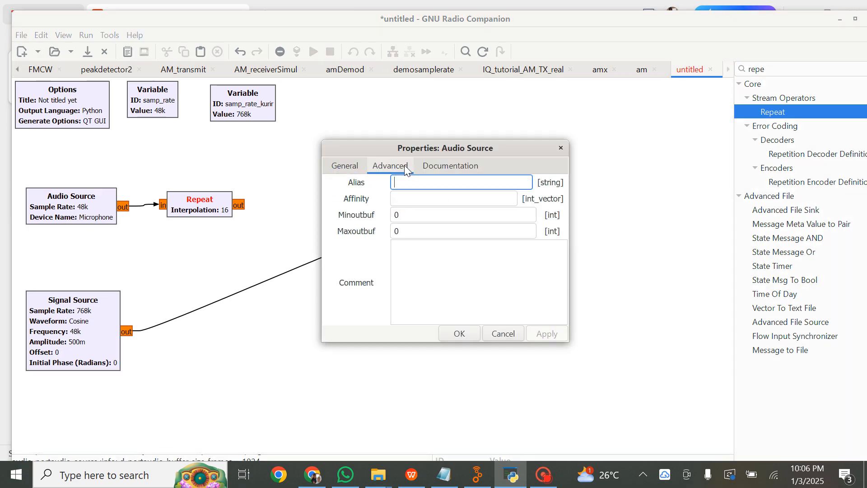
click(409, 259)
text(Am )
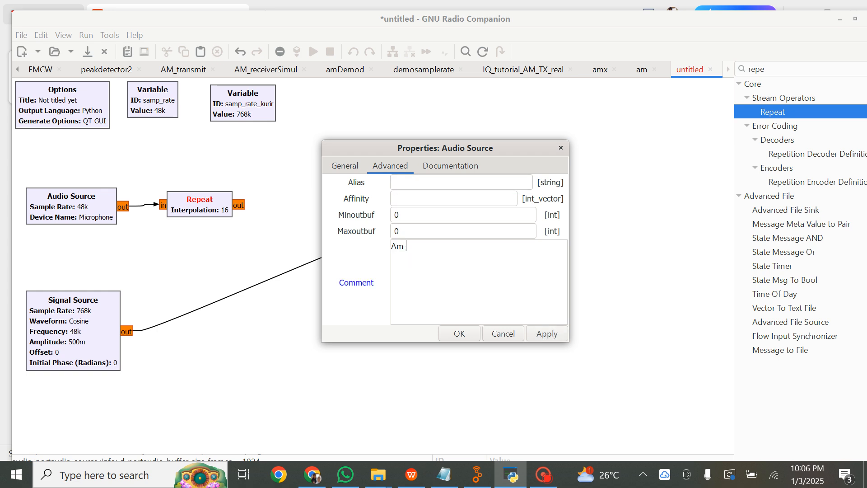
text(=)
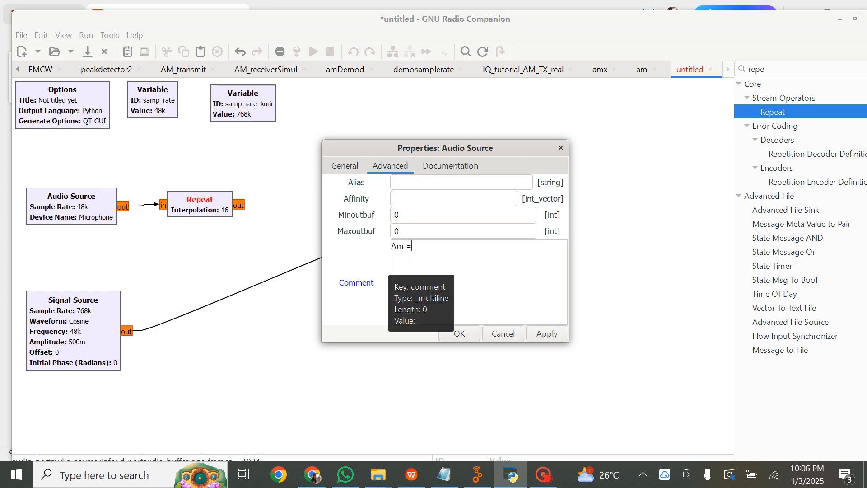
key(BackSpace)
text(umun)
key(Left)
key(Left)
key(Left)
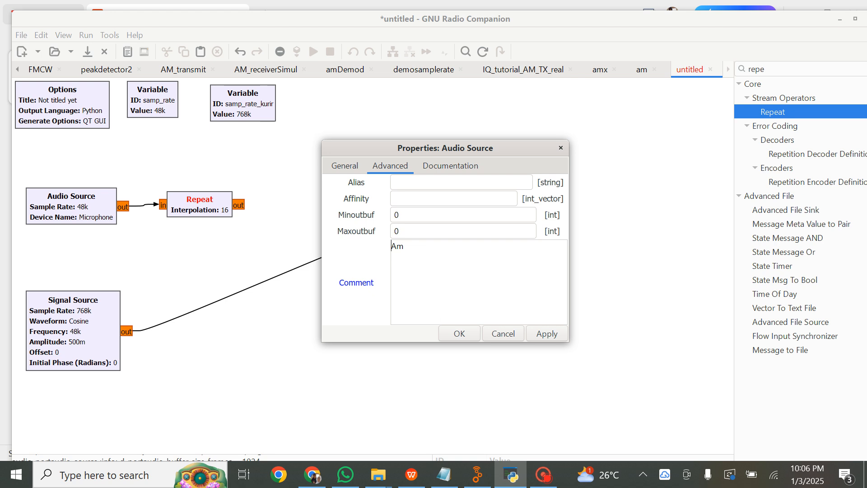
text(Pengukuran)
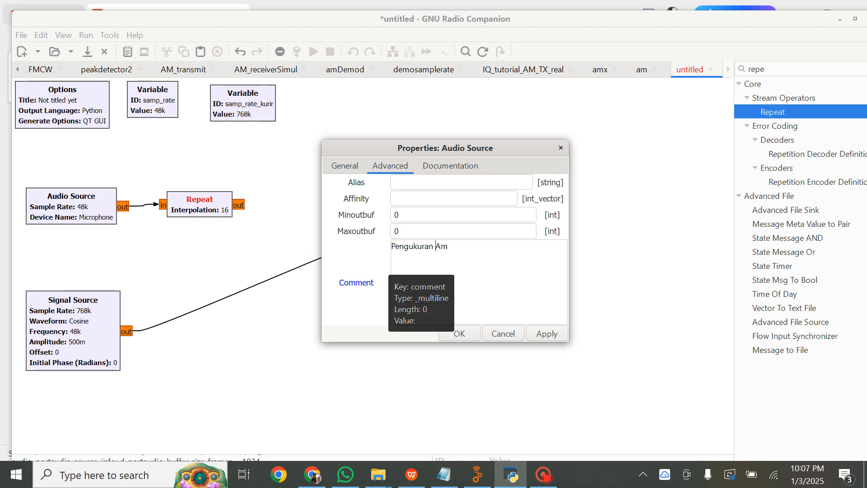
key(End)
text(=m)
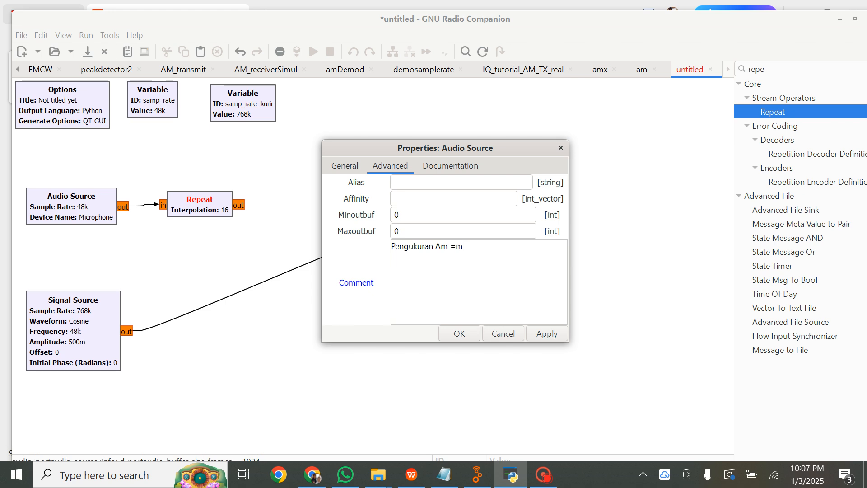
text(0)
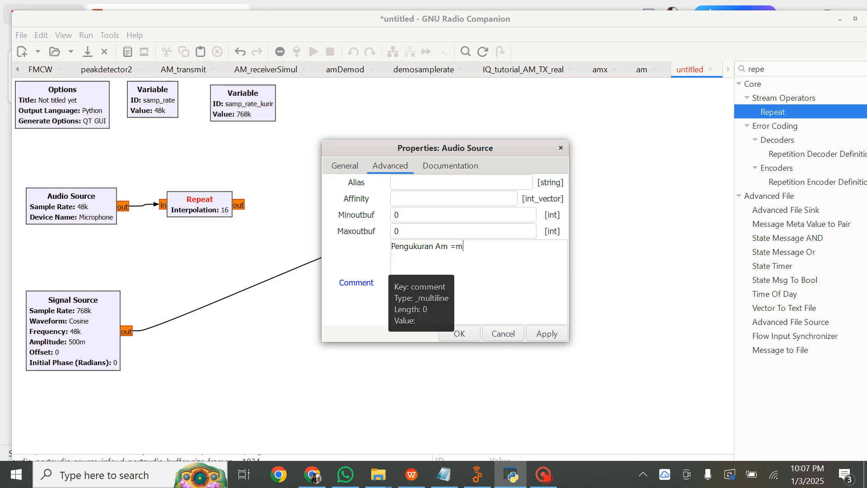
key(BackSpace)
text(0.3)
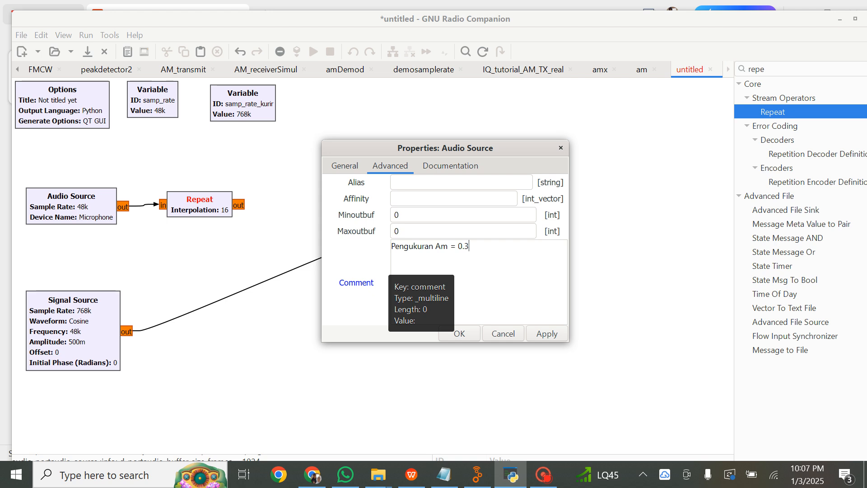
click(460, 334)
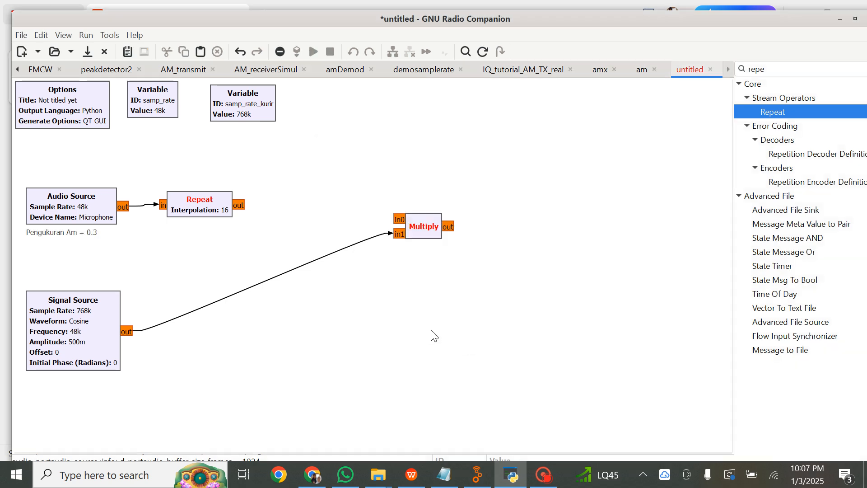
Step: Add the comment "Ac = 0.5" to the Signal Source block
double_click(56, 365)
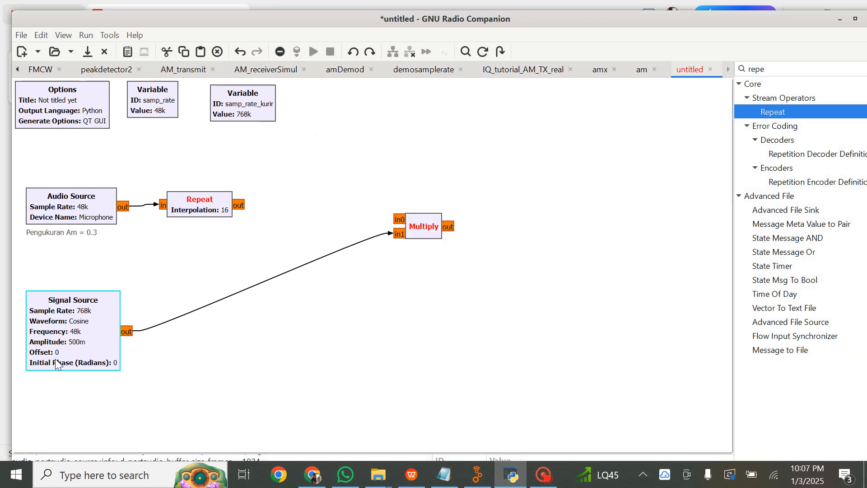
click(391, 167)
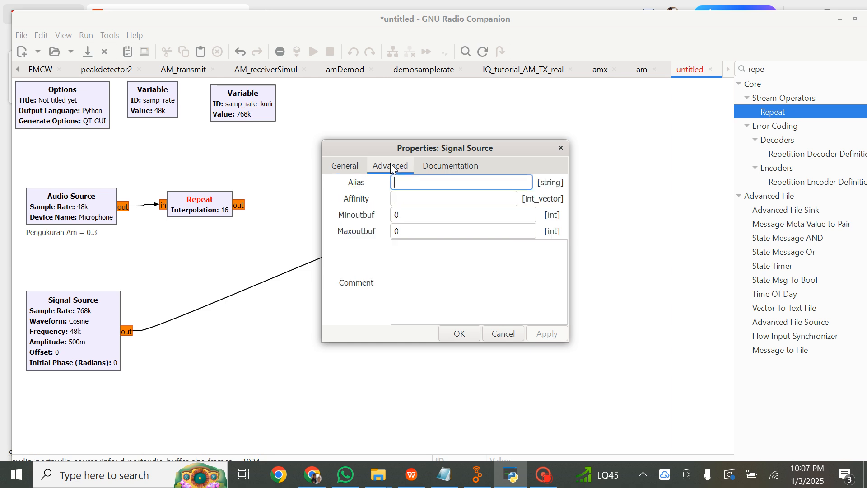
click(411, 260)
text(A)
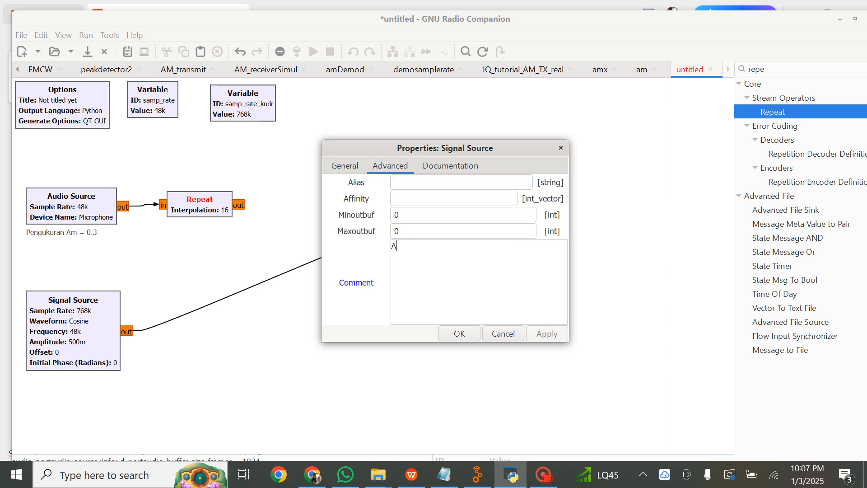
text(c =)
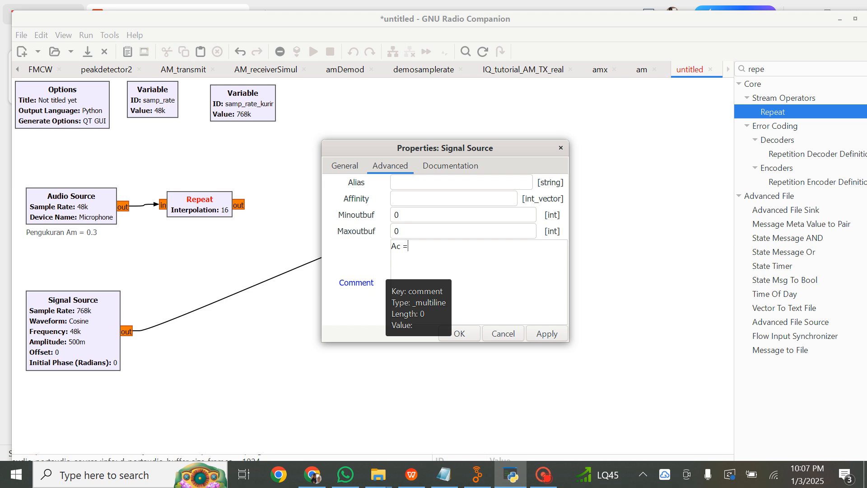
text( 0.5)
click(458, 335)
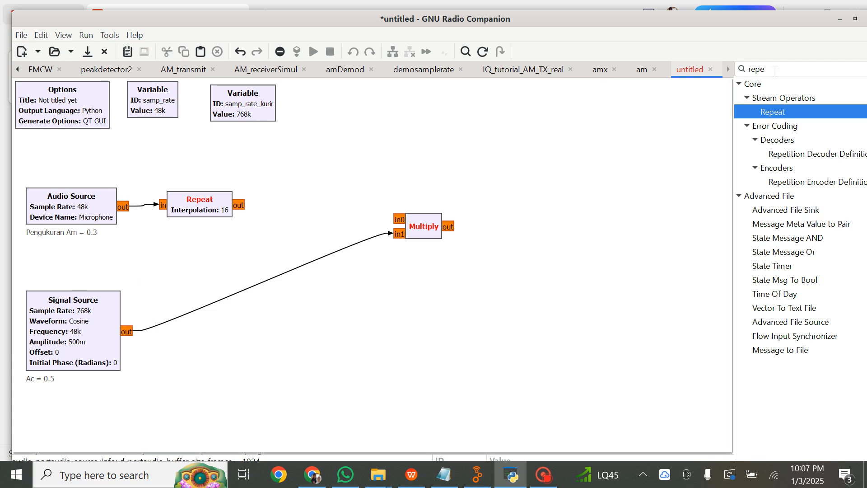
Step: Add a Multiply Const block beside the Repeat output, moving the Multiply block away to make room
key(ctrl+f)
text(mu)
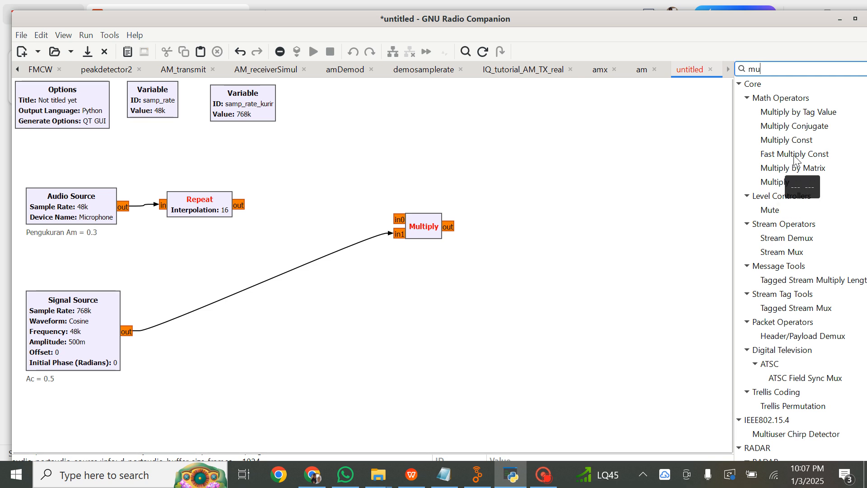
click(790, 138)
double_click(786, 140)
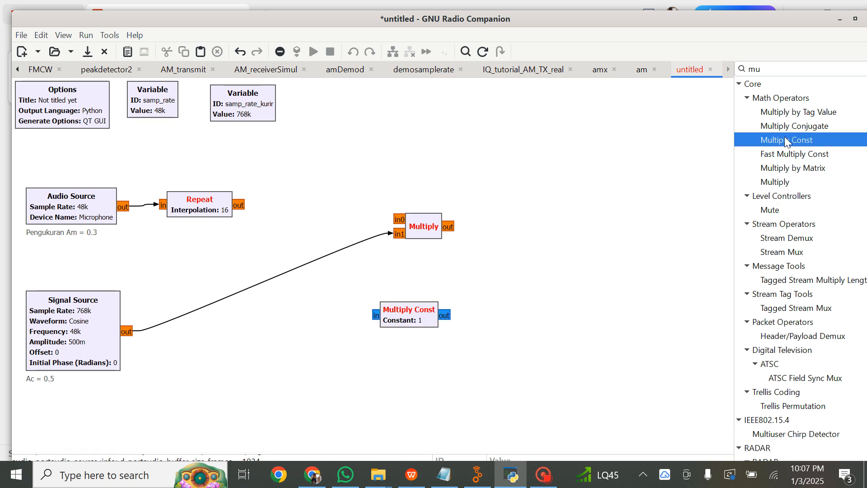
drag(424, 229, 475, 272)
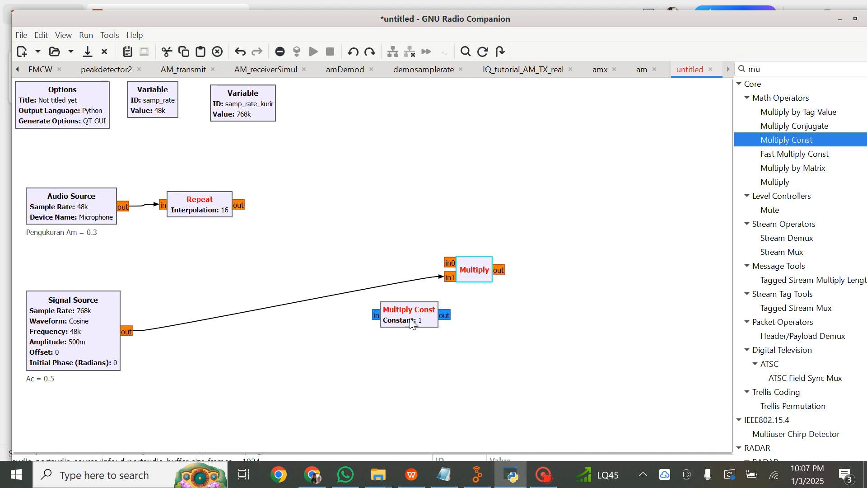
drag(407, 317, 319, 201)
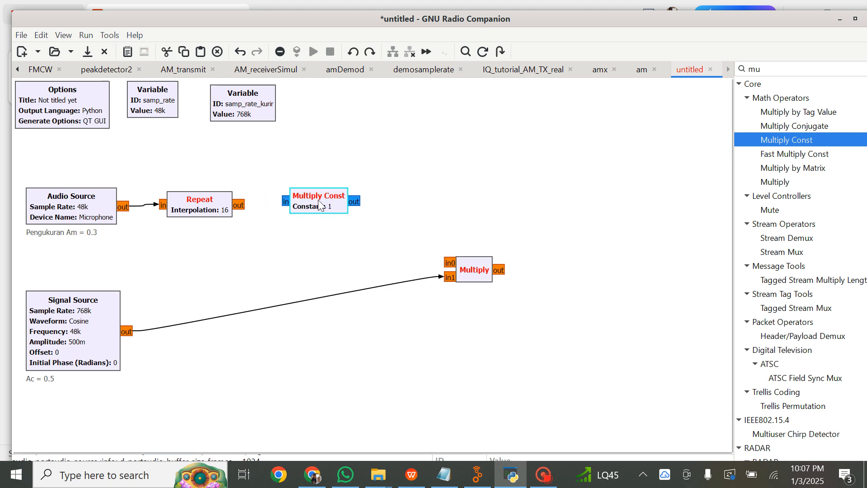
Step: Set the Multiply Const block to float with constant 1.67, and connect the Repeat output to its input
double_click(320, 198)
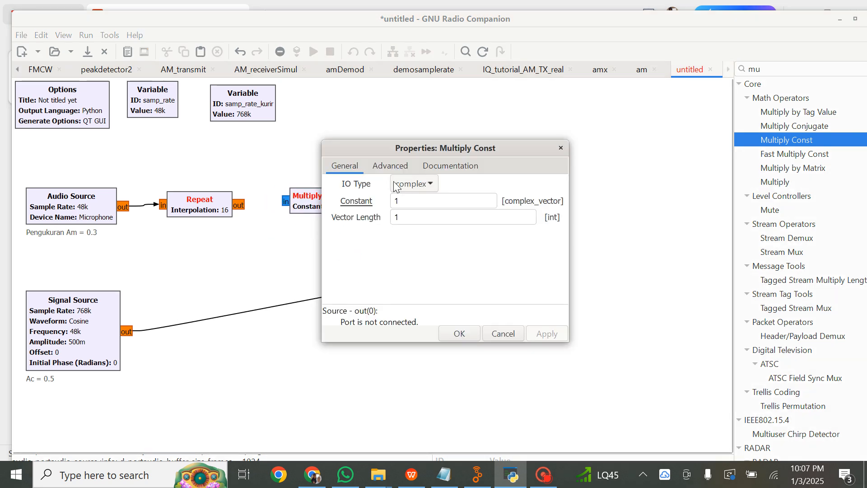
click(416, 185)
click(418, 204)
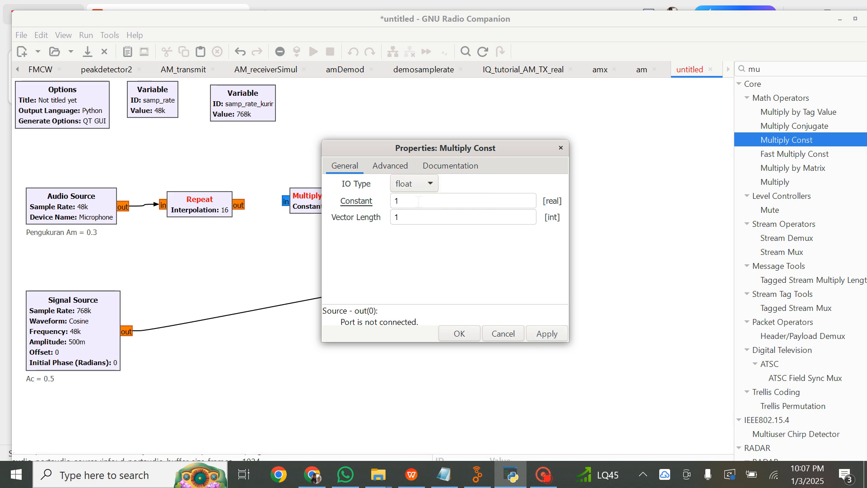
double_click(396, 201)
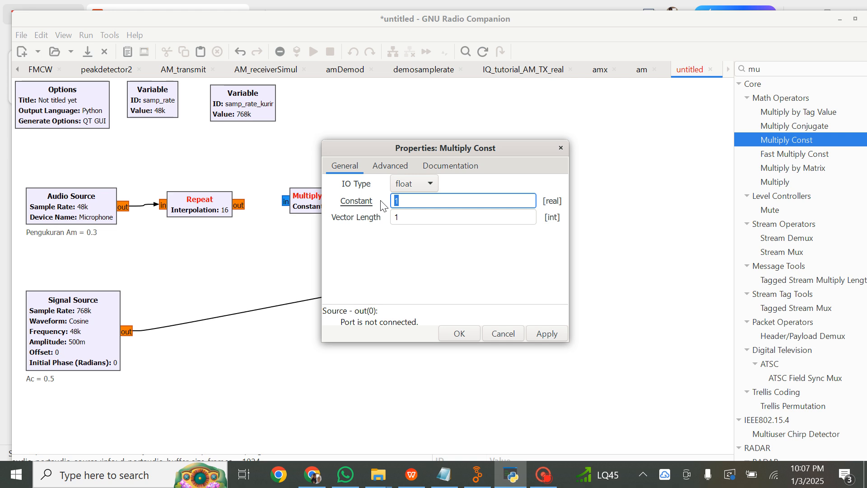
text(1.67)
click(471, 338)
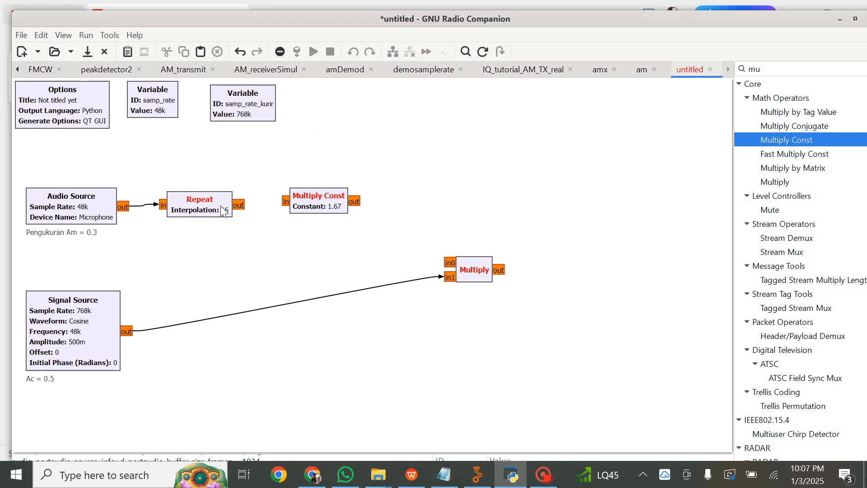
click(238, 205)
click(284, 201)
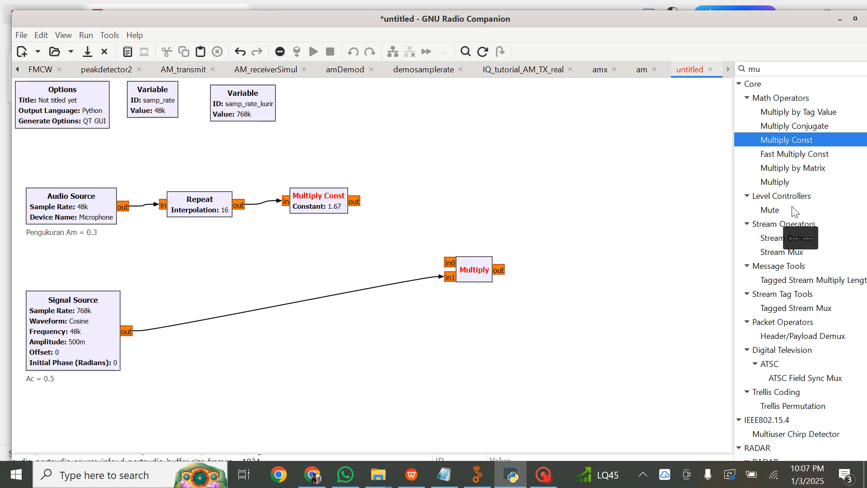
Step: Add an Add Const block beside the Multiply Const block and connect the Multiply Const output to its input
key(ctrl+f)
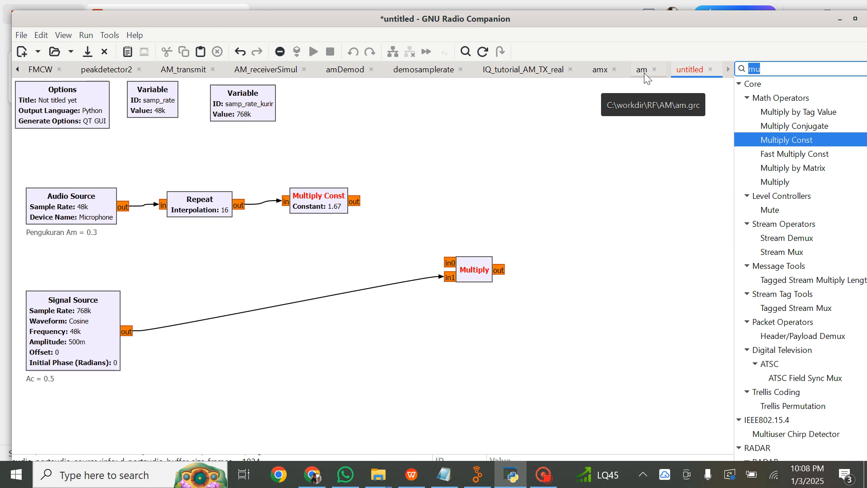
text(a)
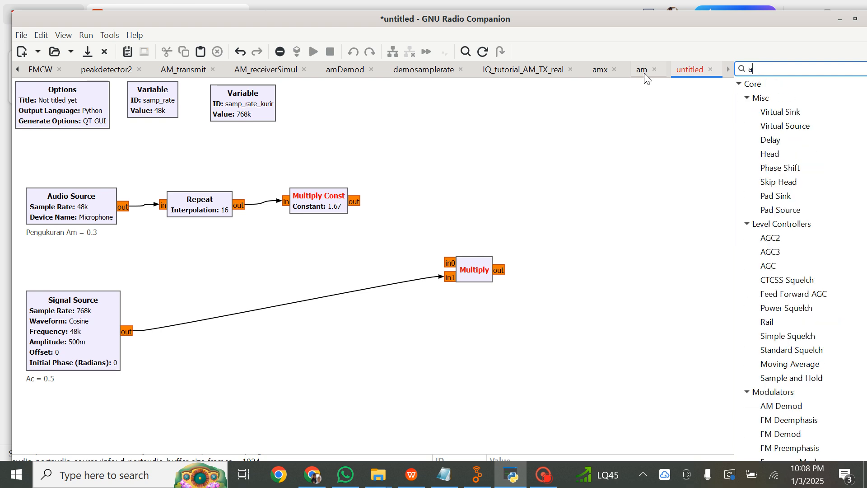
text(dd cons)
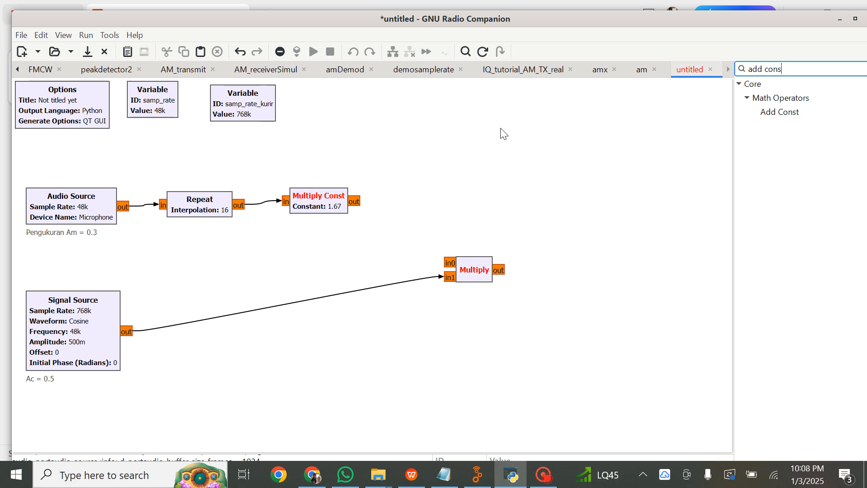
double_click(781, 112)
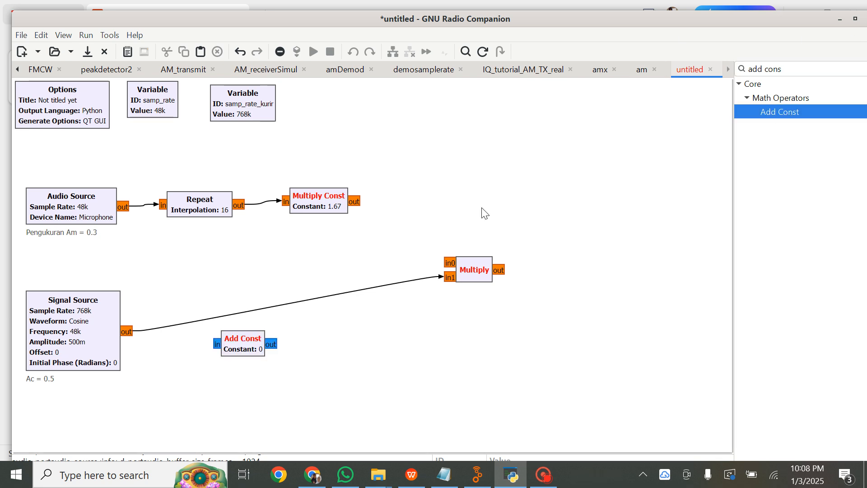
drag(232, 349, 409, 203)
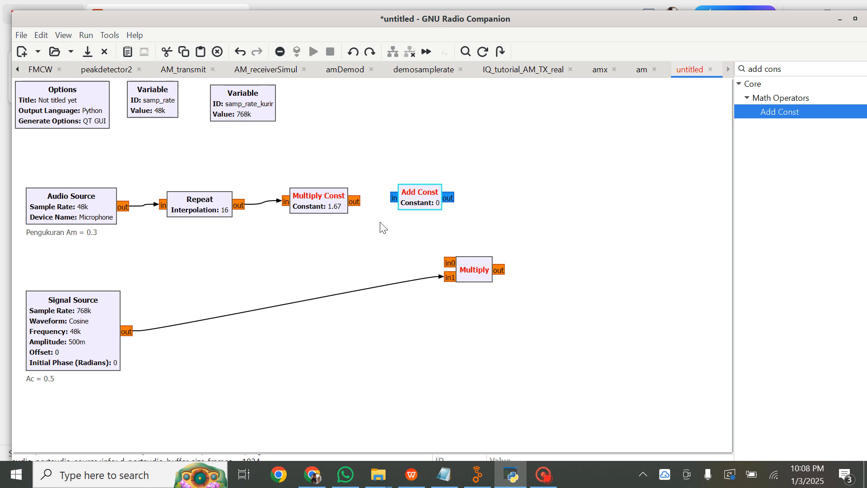
drag(354, 202, 392, 202)
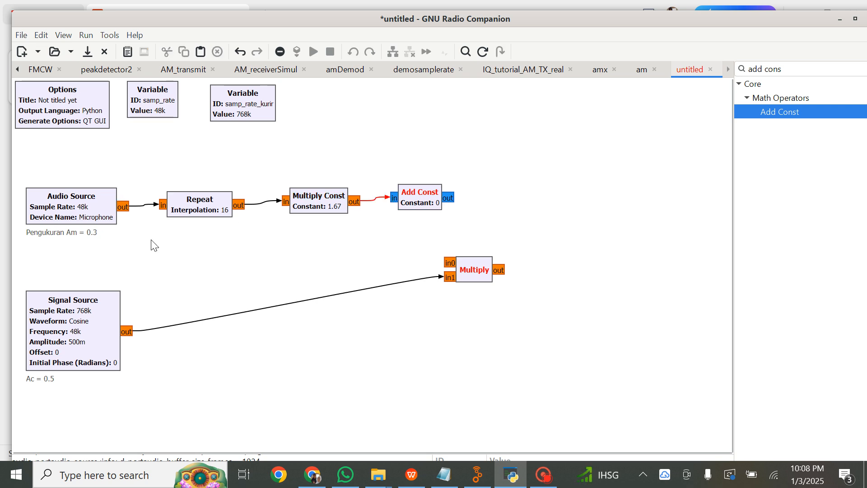
Step: Set the Add Const block to float with constant 1
click(426, 200)
double_click(426, 200)
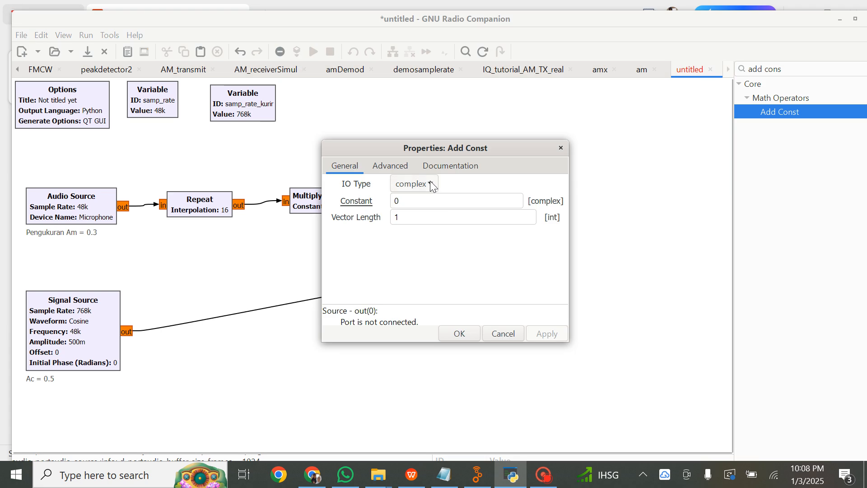
click(425, 185)
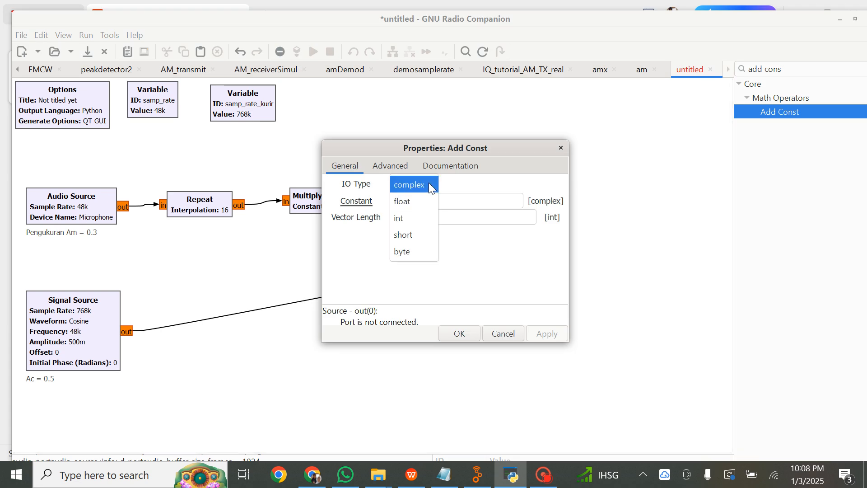
click(408, 202)
double_click(417, 204)
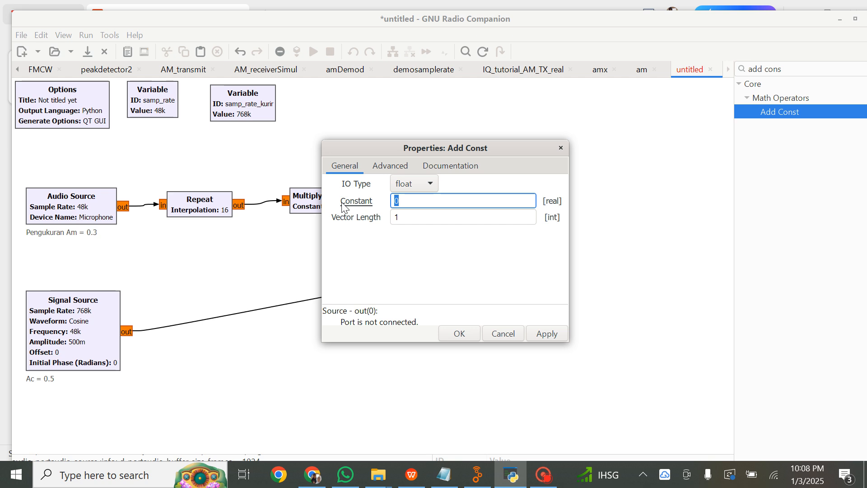
text(1)
click(463, 333)
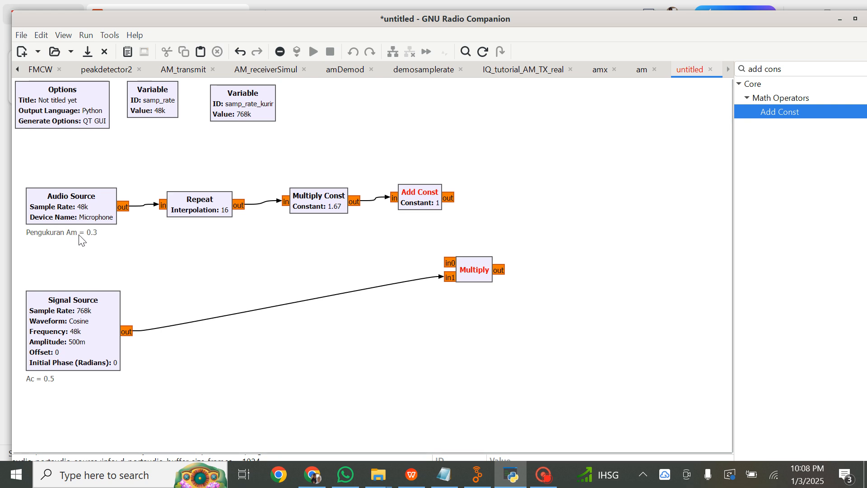
Step: Change the Audio Source block's comment to "Pengukuran Am = +0.3 dan -0.3"
double_click(79, 213)
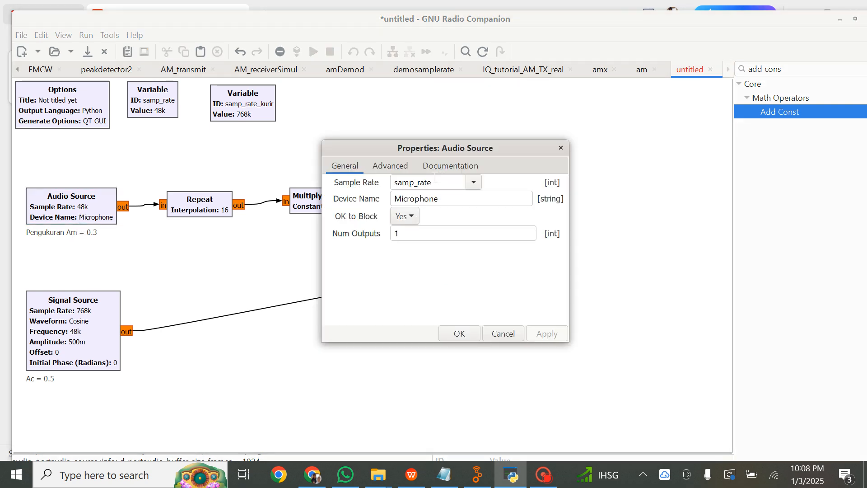
click(407, 167)
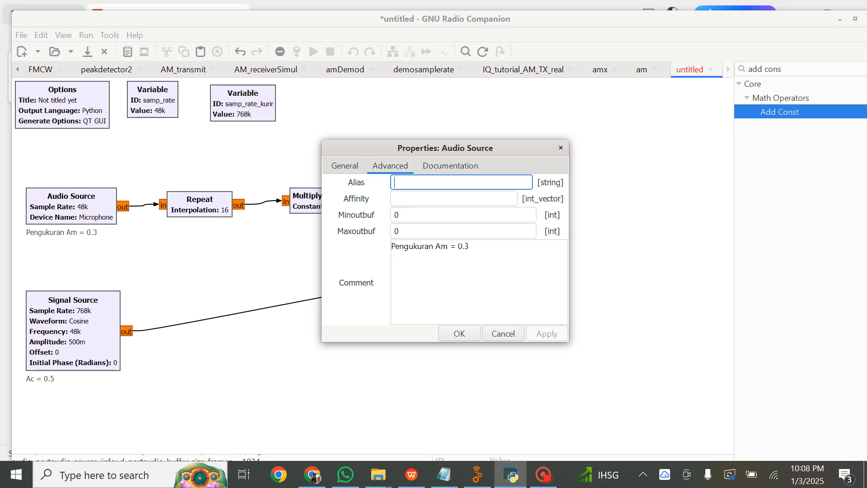
click(459, 247)
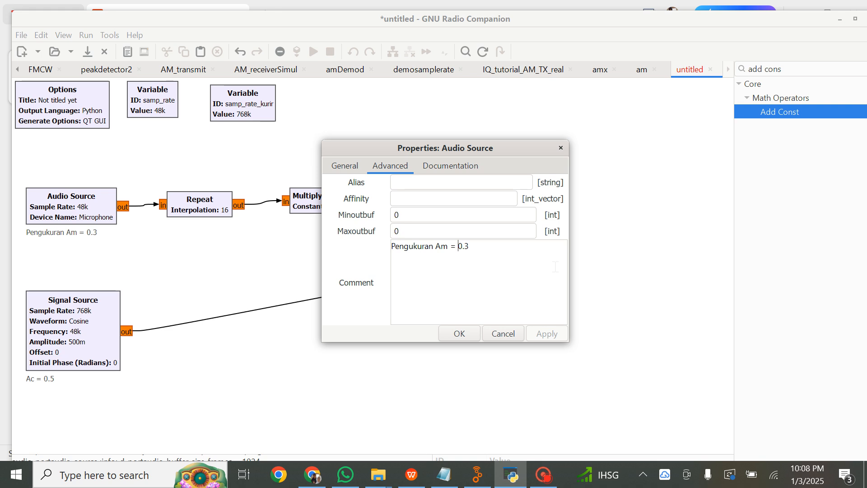
text(+)
key(End)
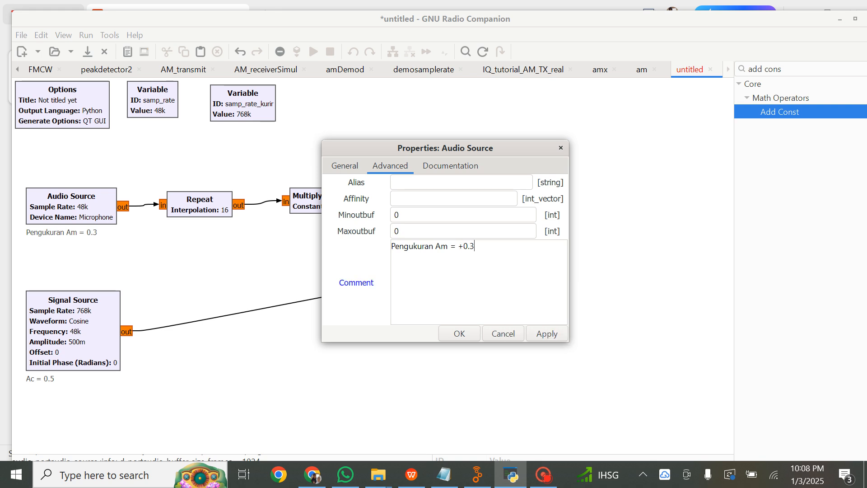
text(dan -)
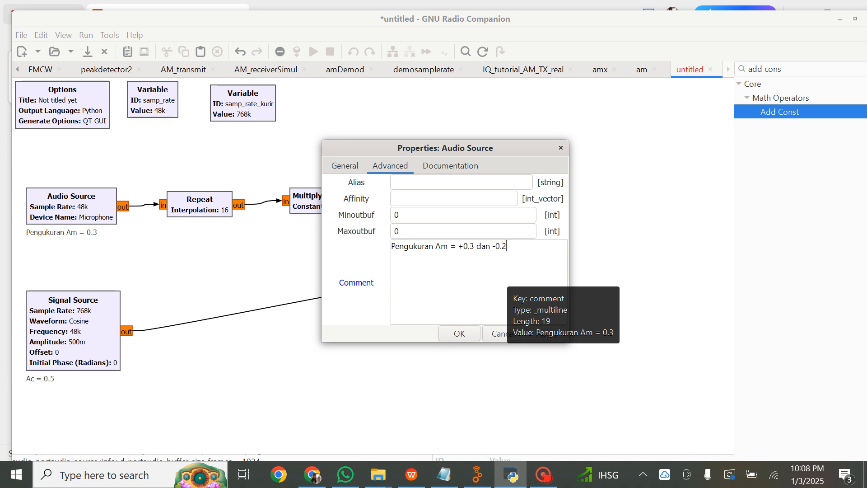
text(0.2)
key(BackSpace)
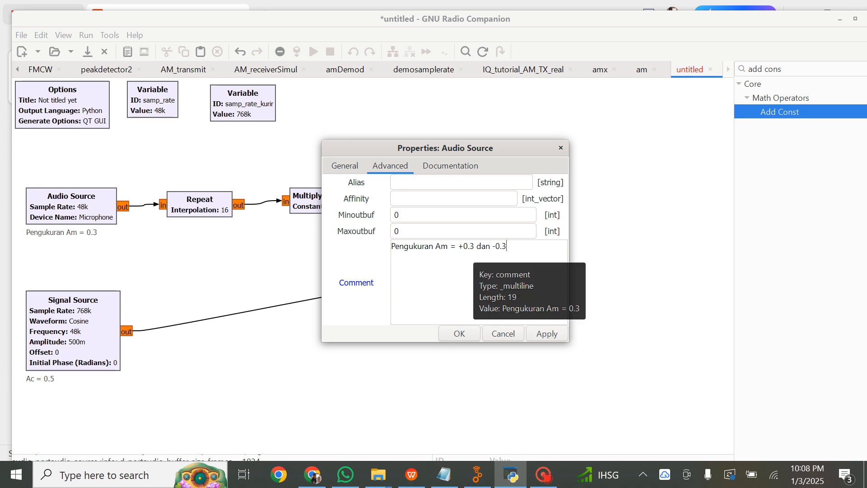
click(470, 335)
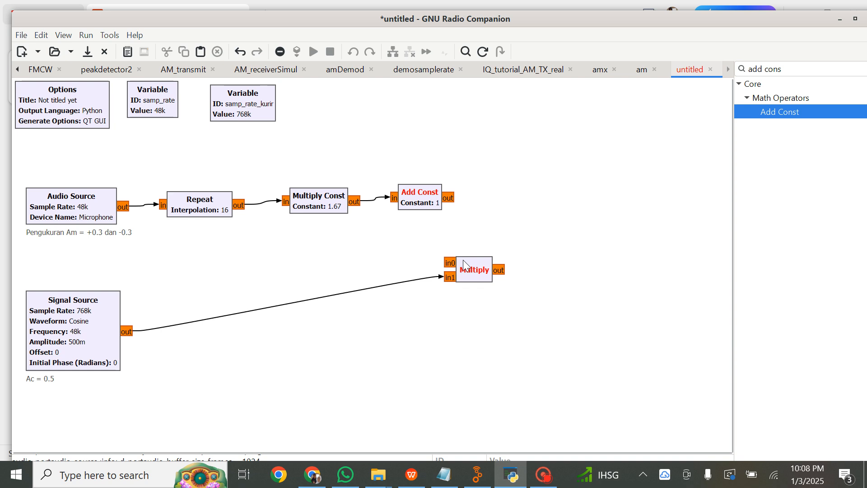
Step: Move the Multiply block slightly away from Add Const and connect the Add Const output to Multiply's in0
drag(463, 260, 507, 249)
click(448, 198)
click(490, 250)
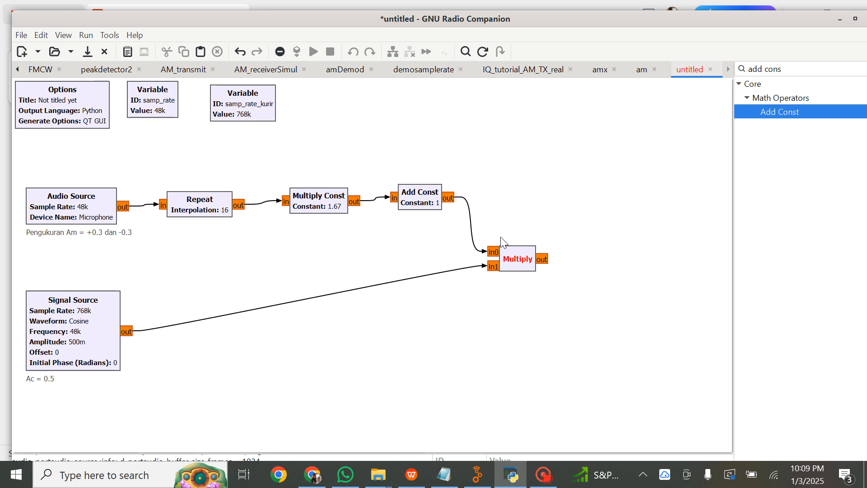
Step: Add a ZMQ PUB Sink block beside the Multiply block's output
triple_click(799, 70)
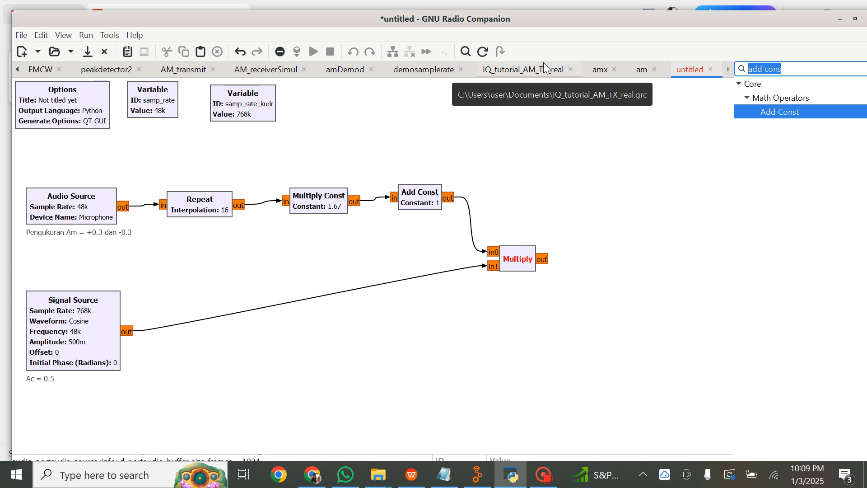
text(zm)
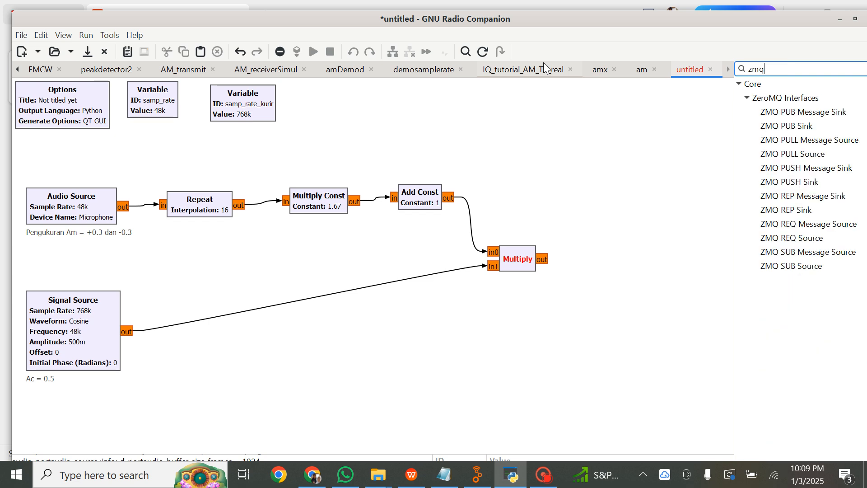
text(q)
double_click(770, 126)
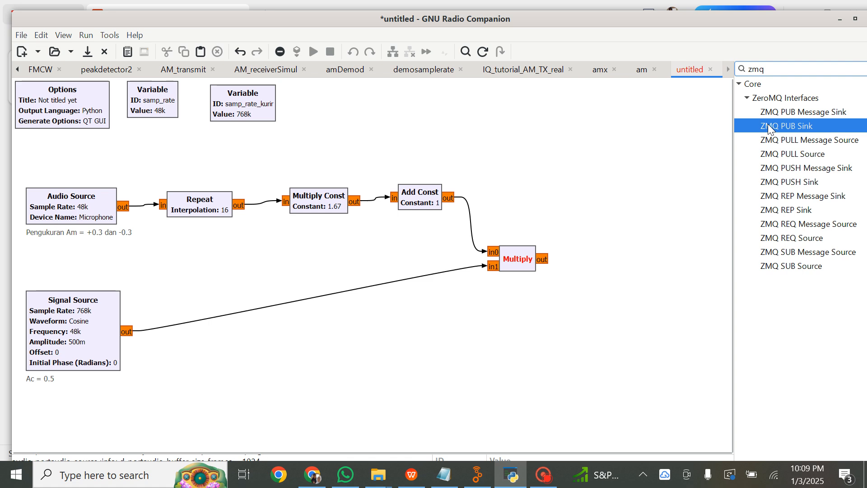
drag(537, 253, 626, 262)
Step: Set the ZMQ PUB Sink to float with address tcp://127.0.0.1:50001, and connect the Multiply output to its input
double_click(626, 262)
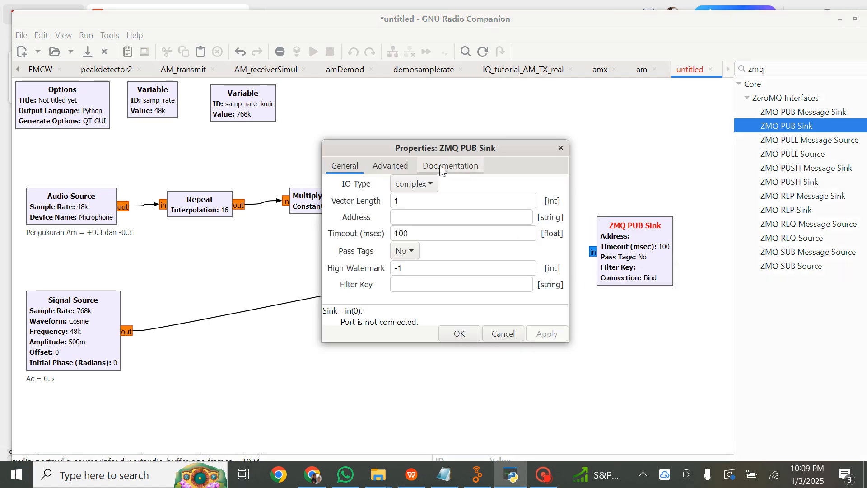
click(430, 185)
click(420, 198)
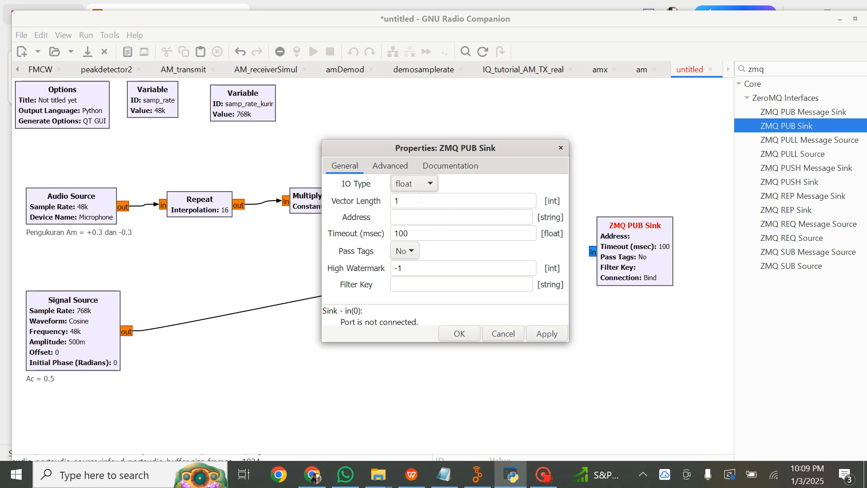
click(403, 218)
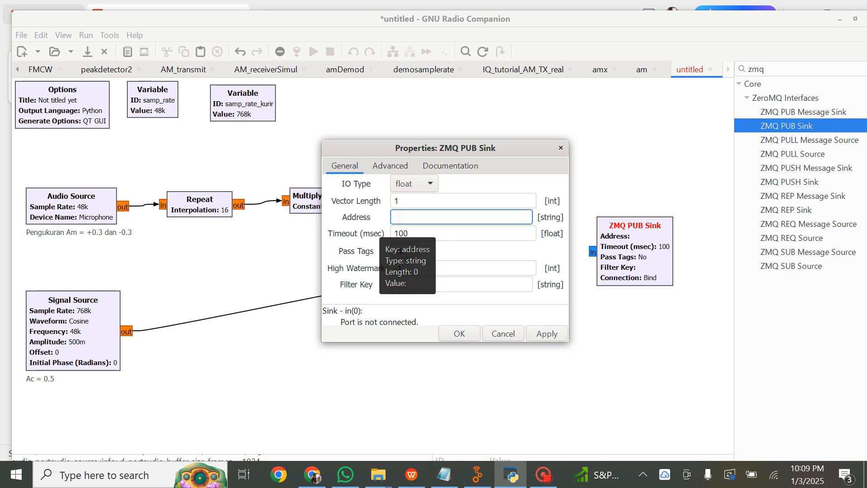
text(tcp)
text(://)
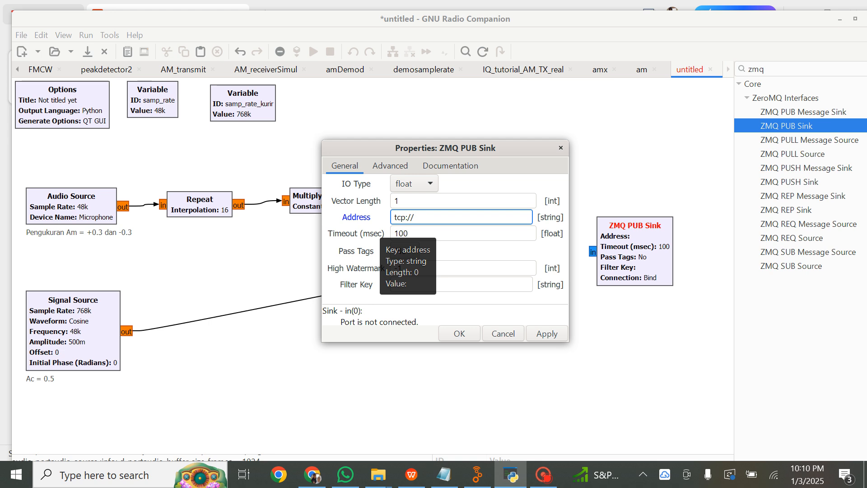
text(12)
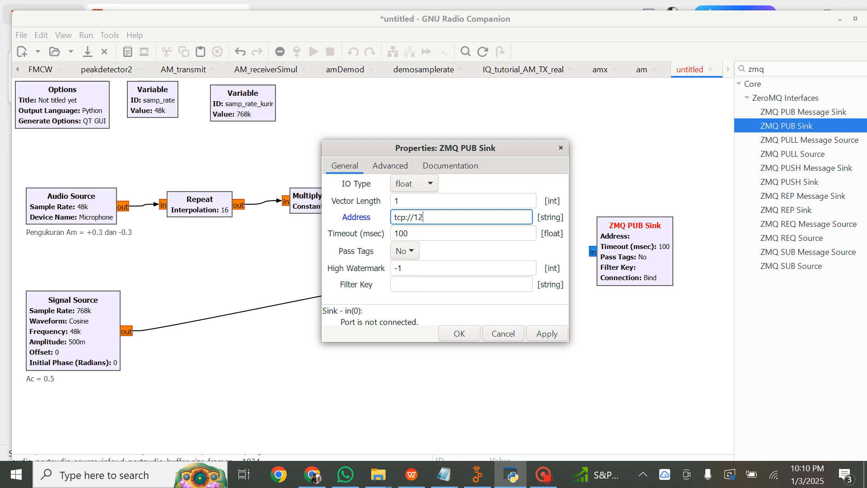
text(7.0.0.1:)
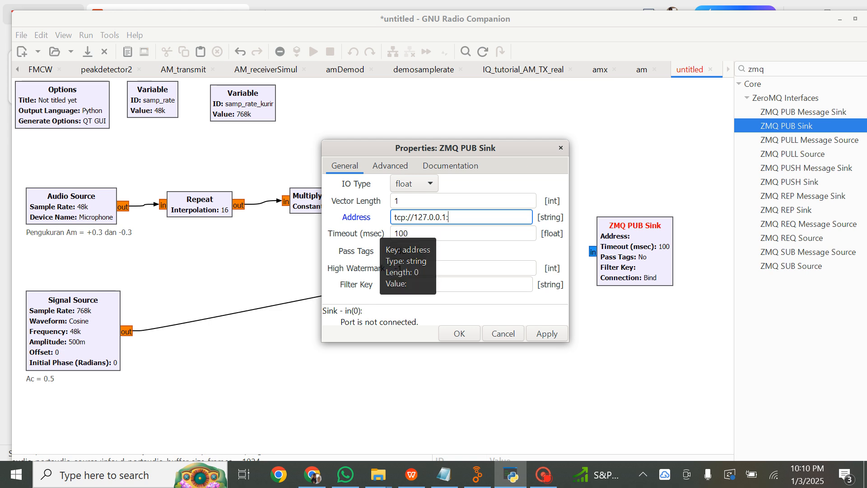
text(50001)
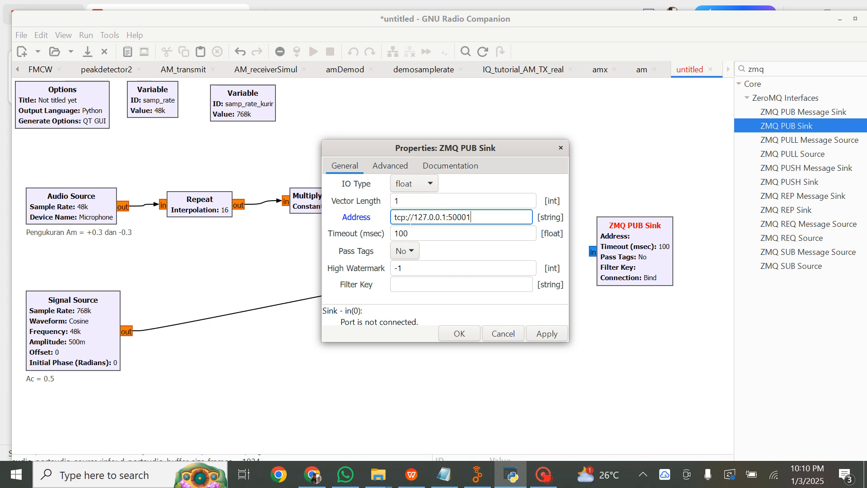
click(458, 333)
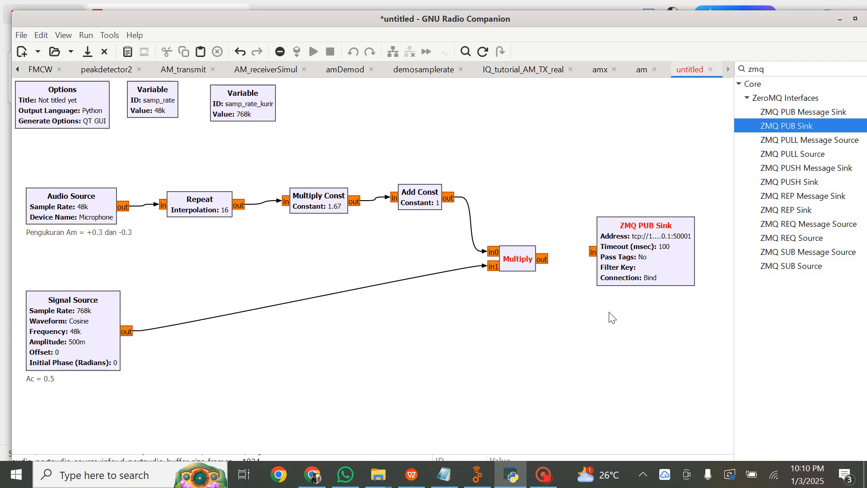
drag(544, 259, 594, 252)
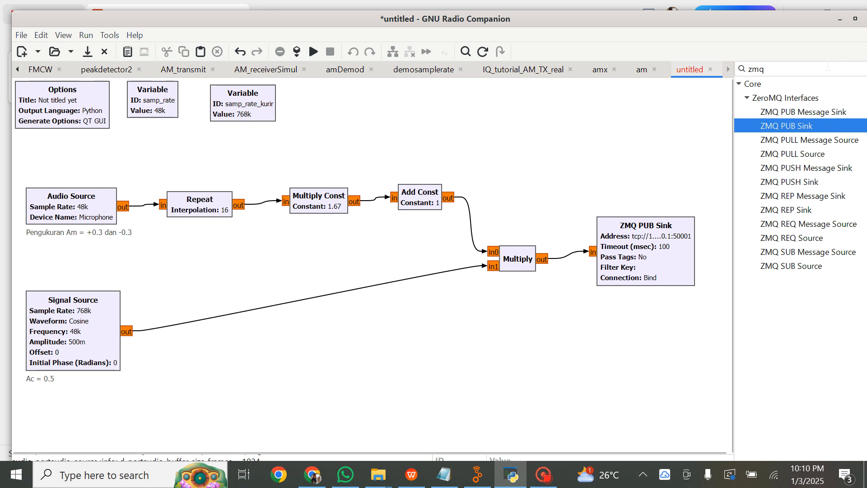
Step: Add a QT GUI Time Sink block and place it above the Multiply Const block
double_click(792, 72)
text(qt )
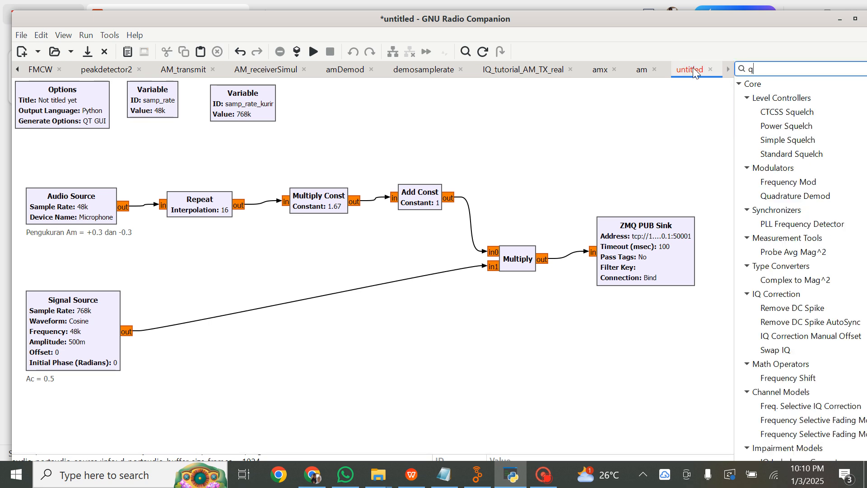
text(gui)
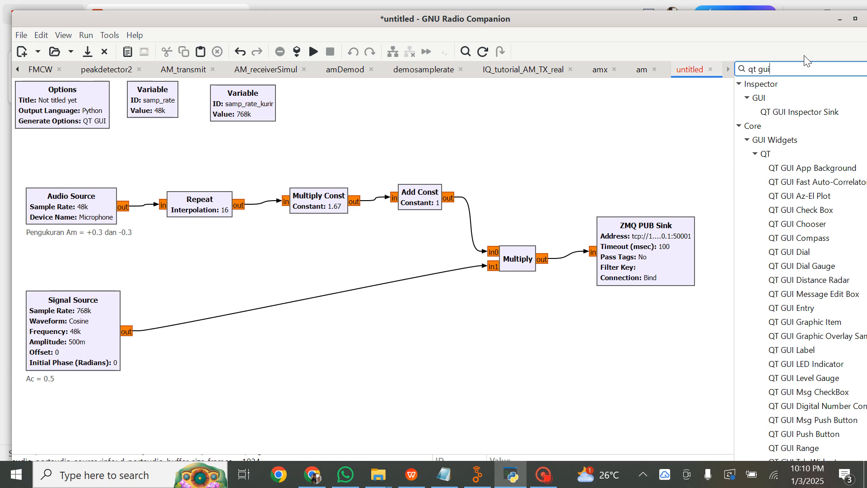
text( tim)
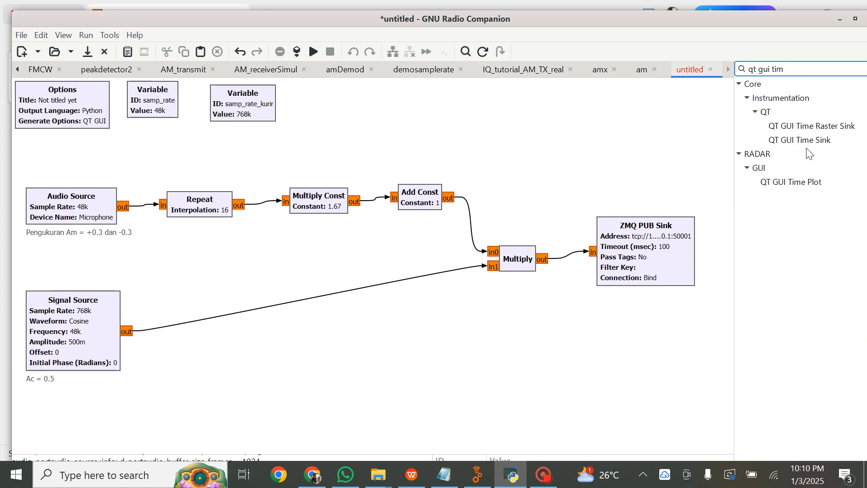
click(804, 141)
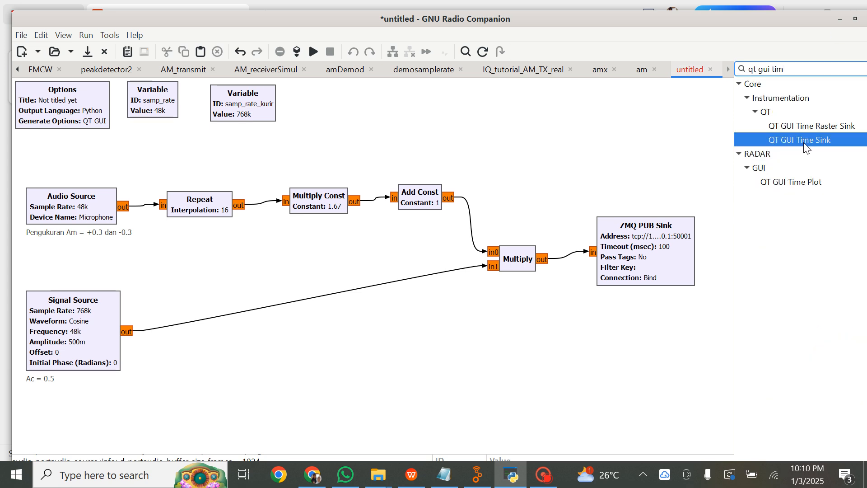
double_click(805, 141)
drag(349, 251, 334, 131)
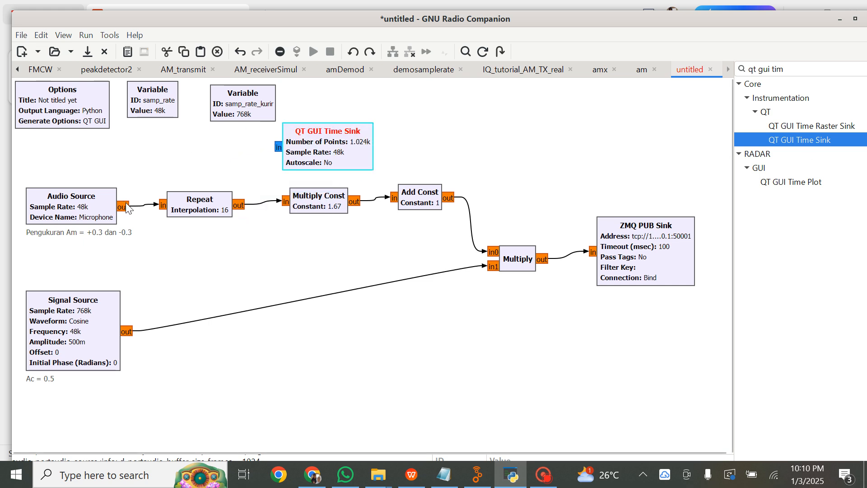
Step: Connect the Audio Source output to the QT GUI Time Sink input and shift the Repeat block slightly towards Multiply Const
drag(126, 207, 274, 149)
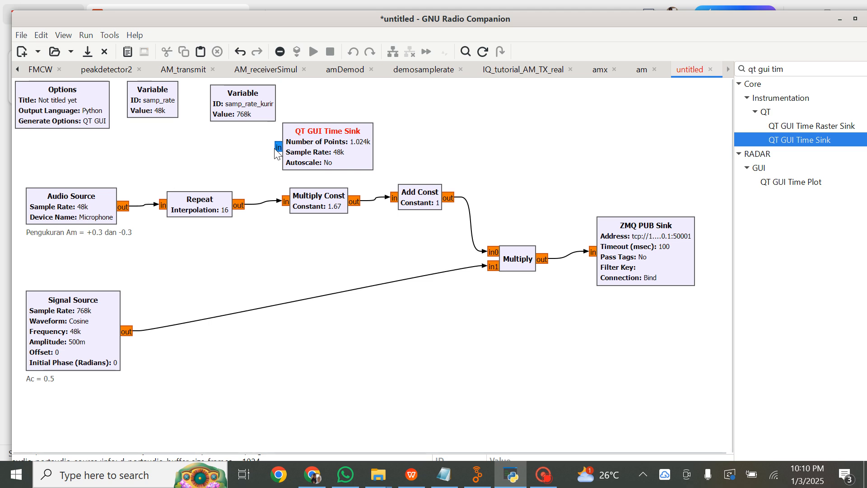
drag(126, 207, 279, 148)
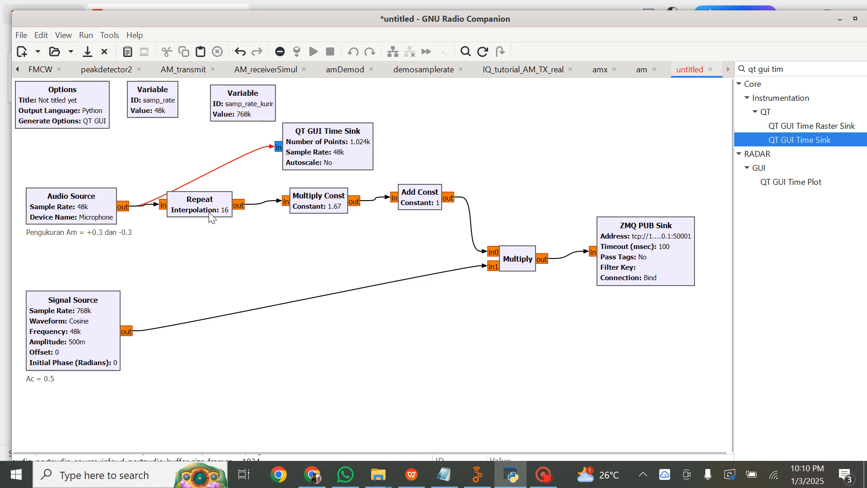
drag(211, 217, 228, 217)
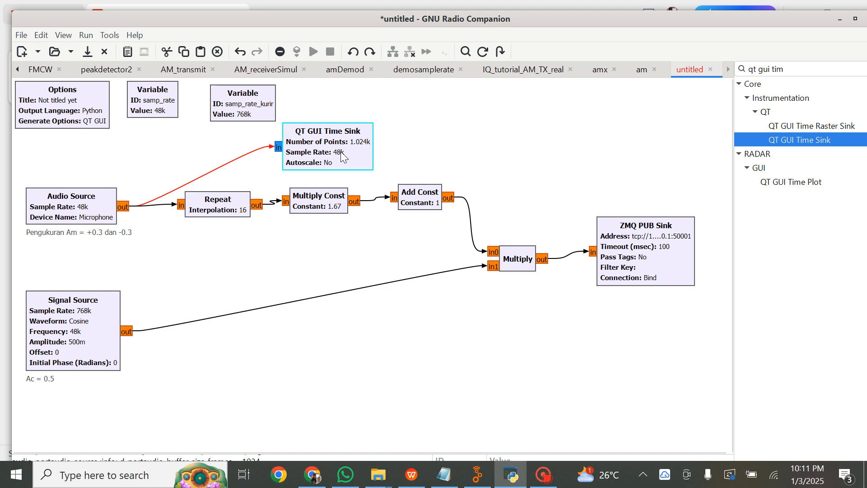
Step: Set the type of the QT GUI Time Sink fed by the Audio Source to Float
double_click(341, 153)
click(468, 186)
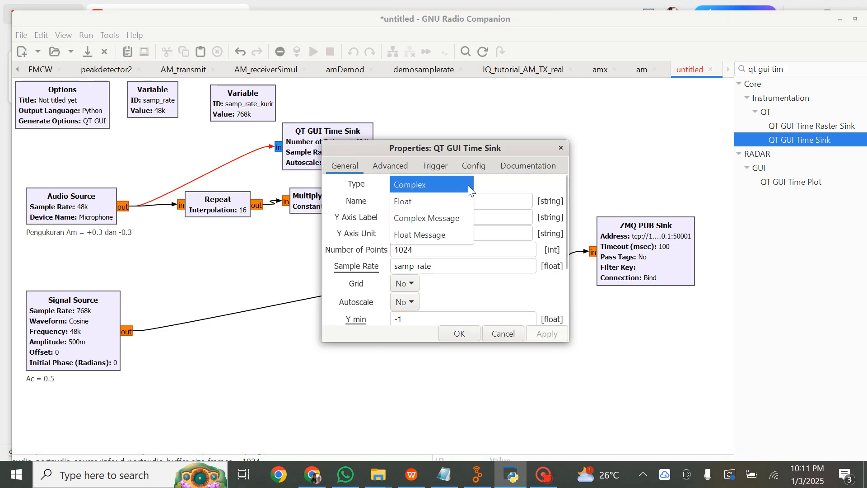
click(425, 196)
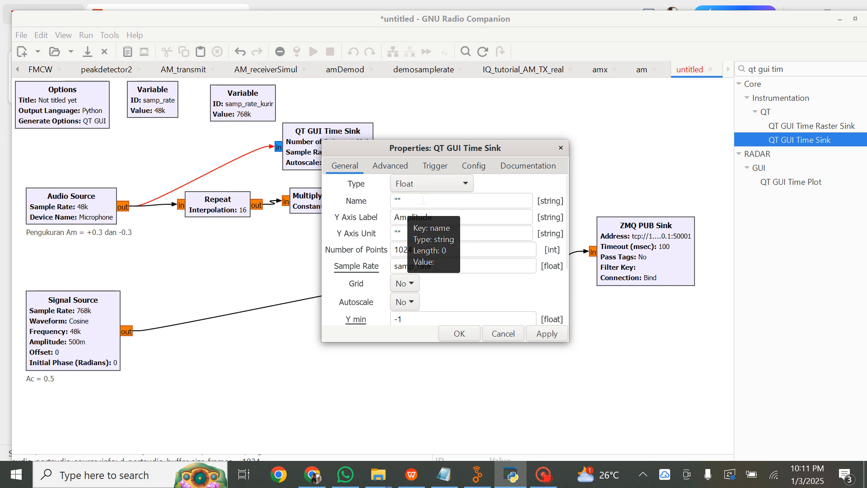
key(Tab)
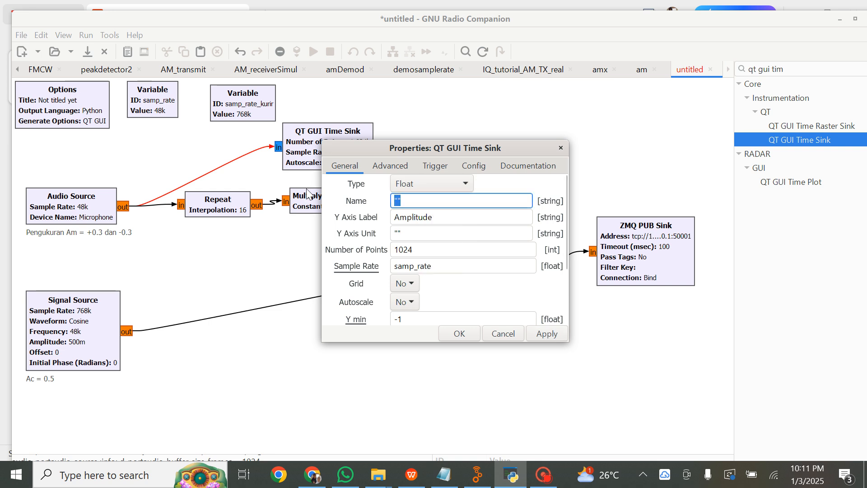
text(Se)
text(um )
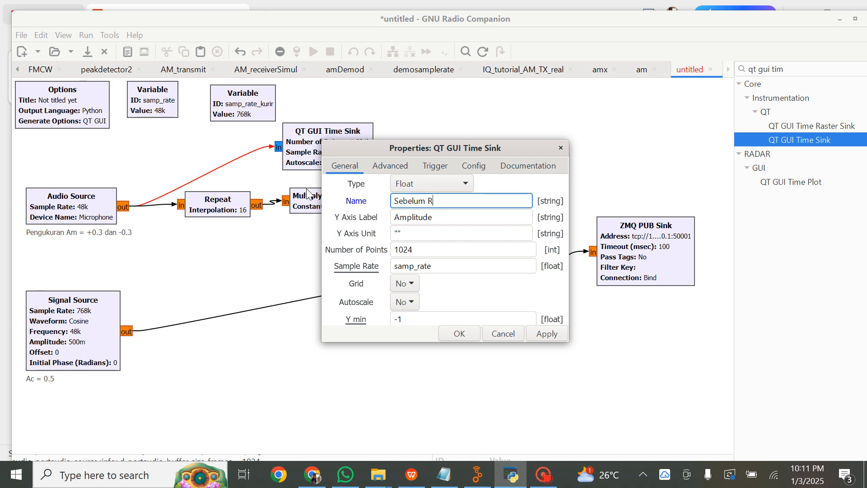
text(Repe)
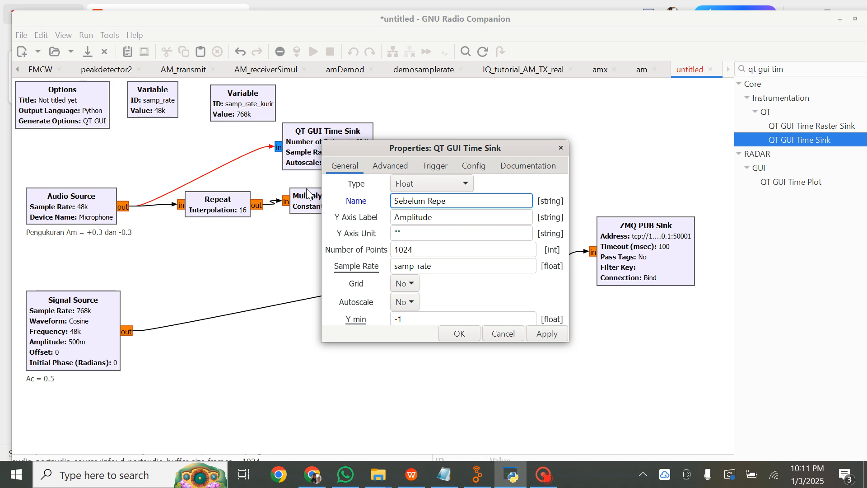
key(BackSpace)
key(BackSpace)
key(BackSpace)
key(BackSpace)
key(BackSpace)
key(BackSpace)
key(BackSpace)
key(BackSpace)
key(BackSpace)
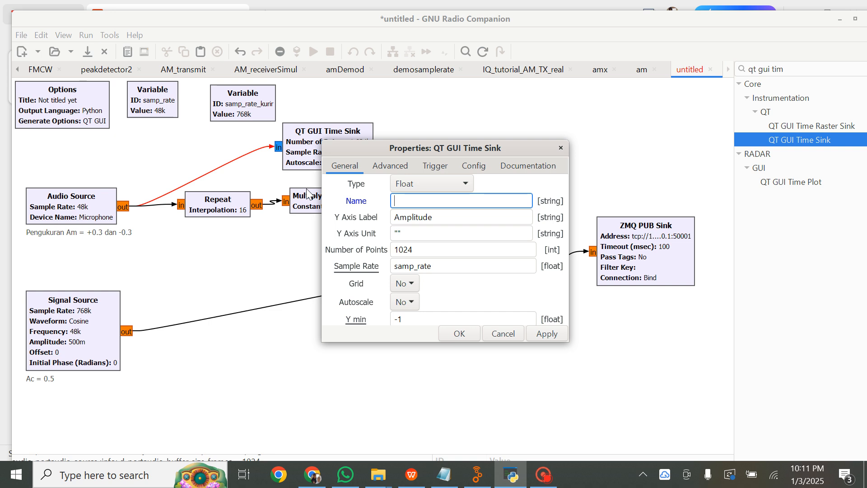
Step: Name the audio time sink "Data mentah Audio" and set its Y min to -0.5 and Y max to 0.5
text(Data mentah Audio)
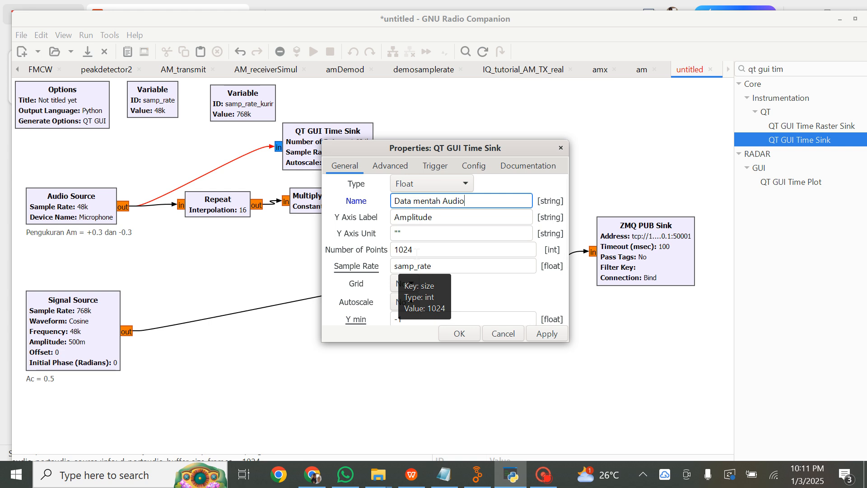
scroll(458, 263, down, 2)
scroll(458, 263, down, 2)
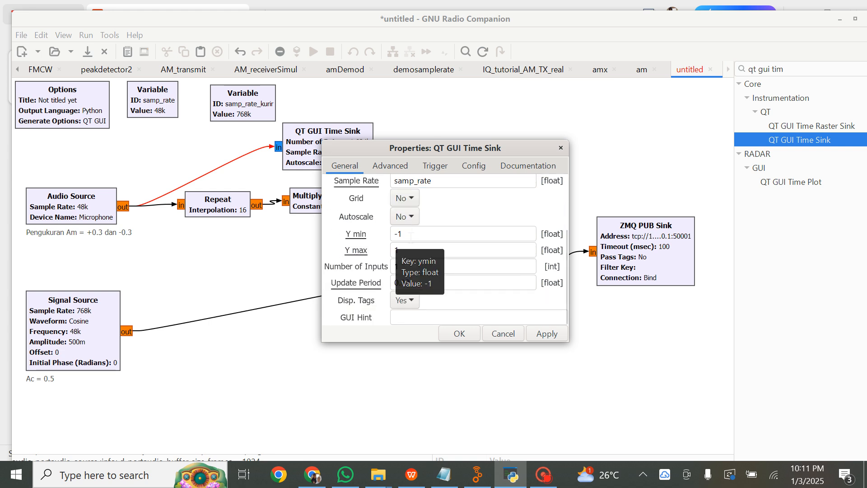
click(416, 241)
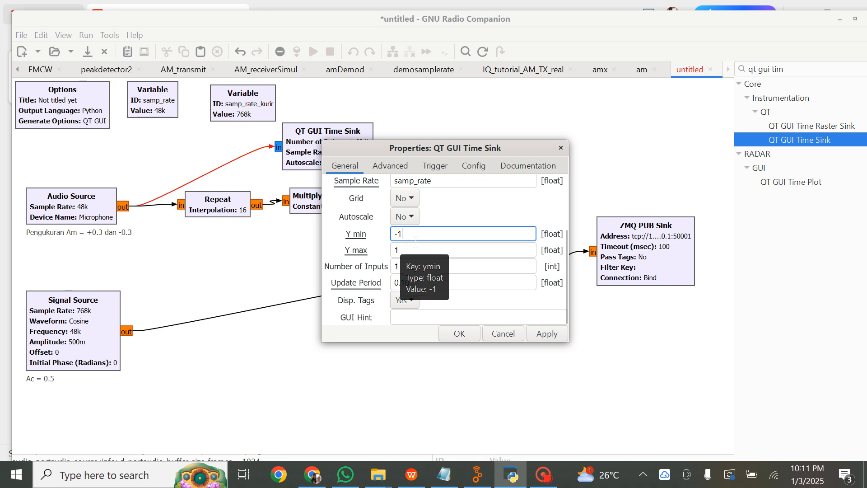
click(415, 250)
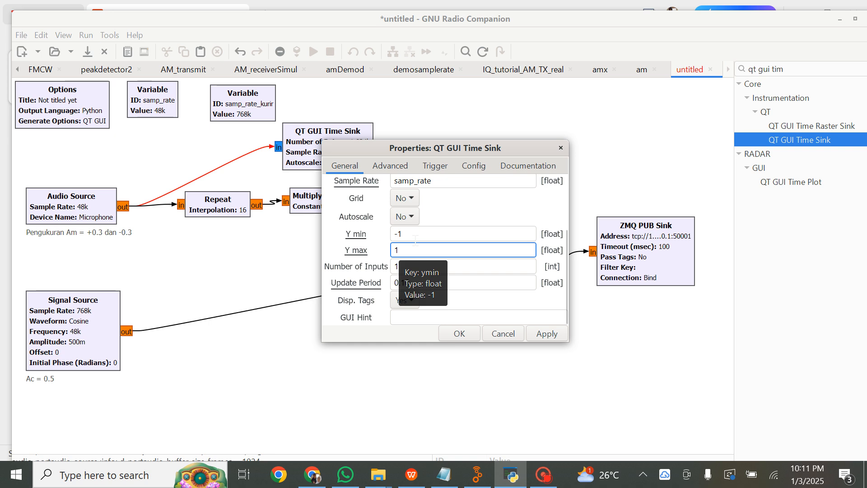
click(412, 239)
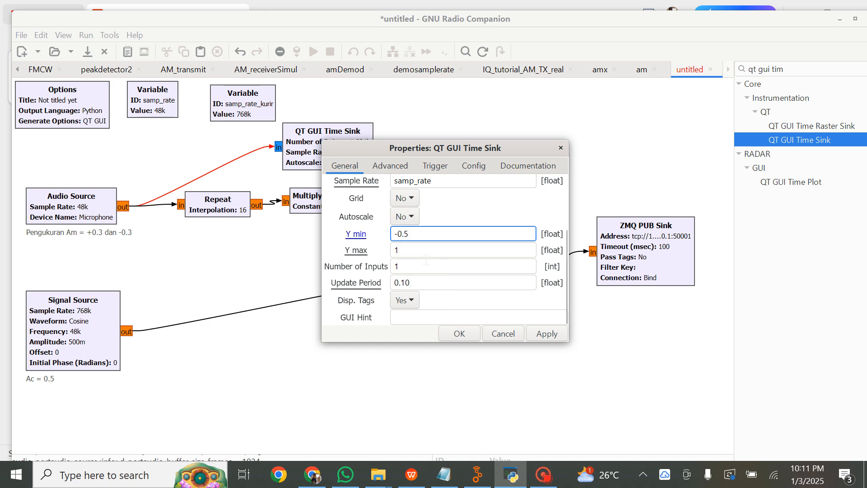
key(Tab)
text(0.)
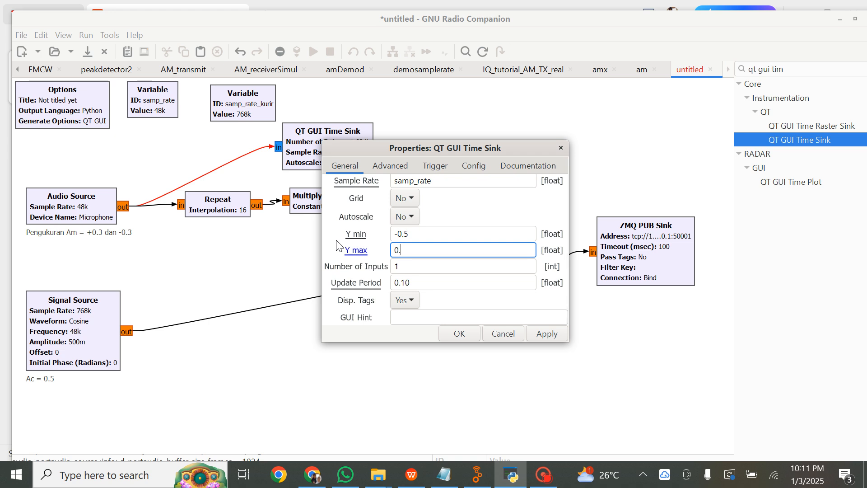
text(5)
click(450, 333)
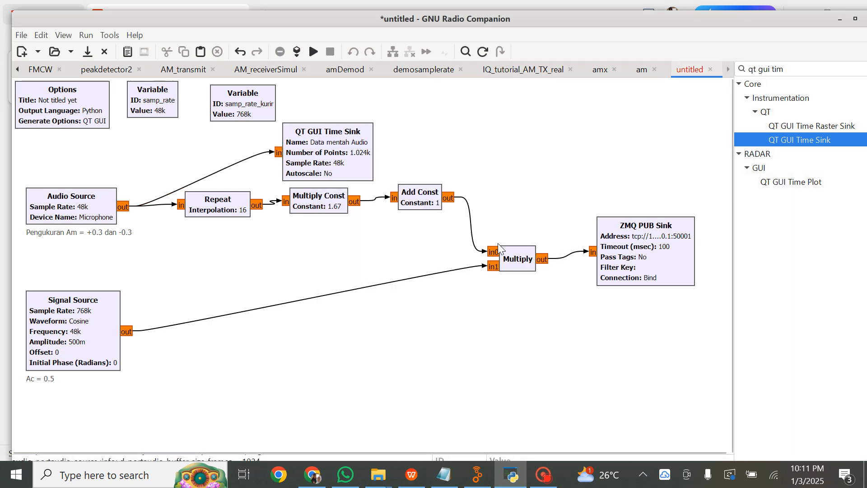
Step: Shift the Multiply block slightly away from the ZMQ PUB Sink and place a second QT GUI Time Sink above that sink
click(510, 265)
mouse_move(518, 266)
mouse_down()
mouse_move(514, 250)
mouse_move(503, 266)
mouse_up()
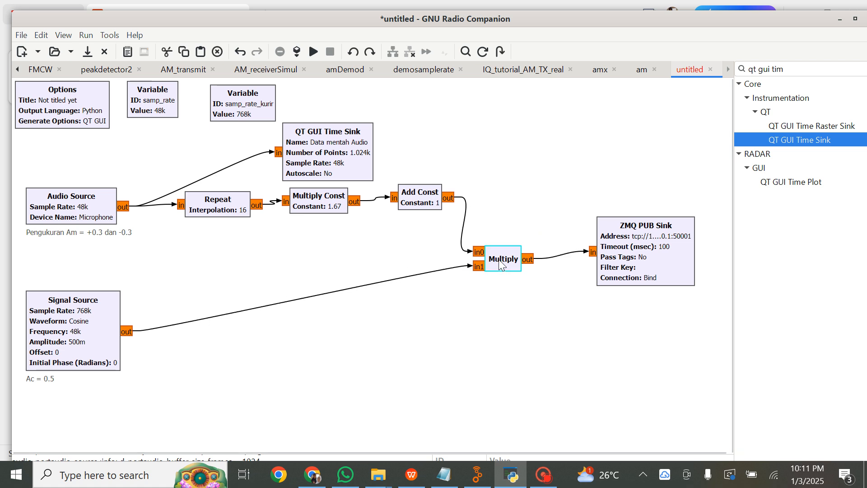
double_click(775, 140)
drag(506, 287, 619, 131)
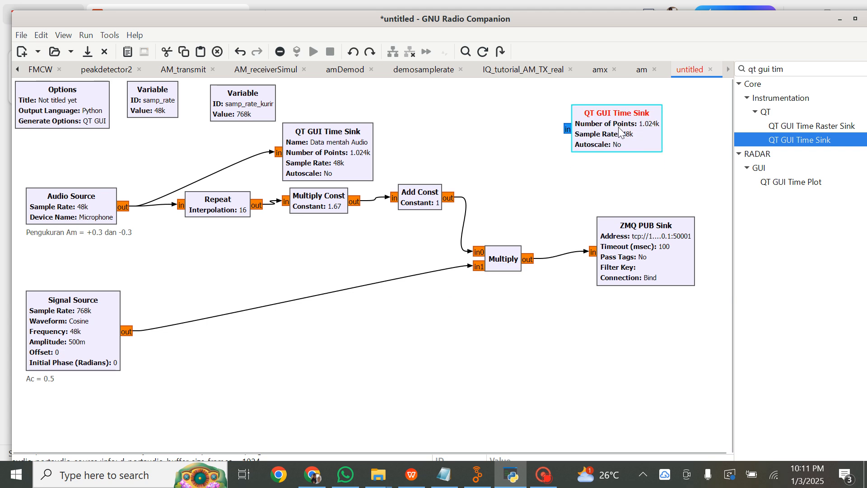
Step: Set the second QT GUI Time Sink's type to Float and its name to "Setelah Modulasi"
double_click(600, 131)
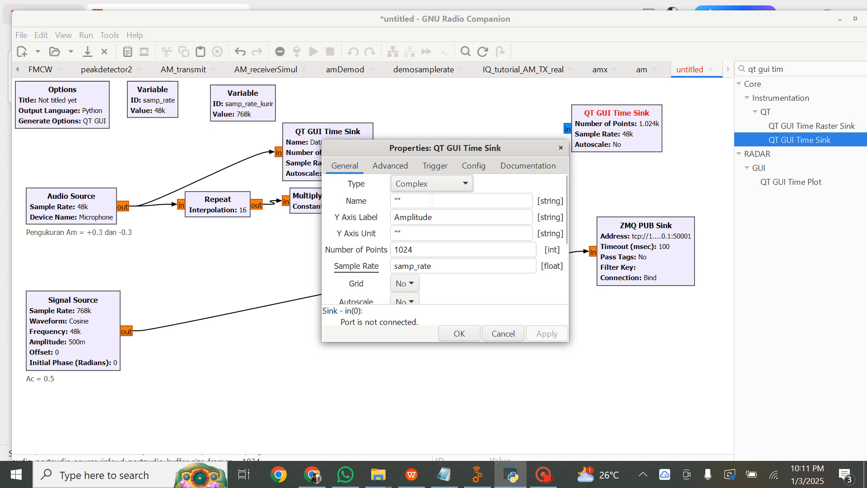
click(468, 182)
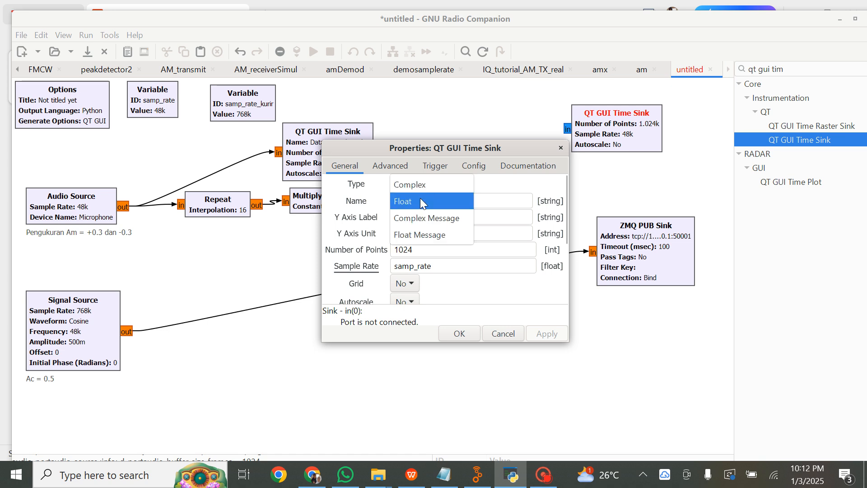
click(421, 199)
double_click(422, 200)
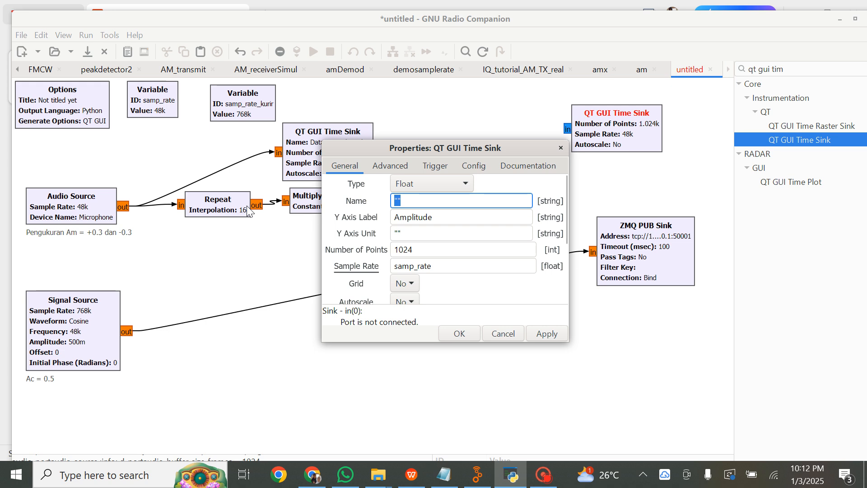
text(Sebelum)
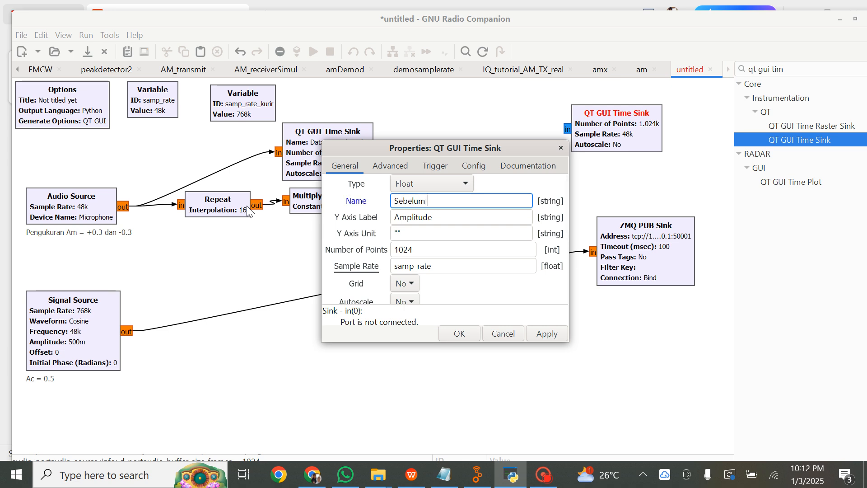
text( Modulas)
text(S)
text(etelah)
key(Delete)
key(Delete)
key(Delete)
key(Delete)
key(Delete)
key(Delete)
key(Delete)
key(Delete)
key(Delete)
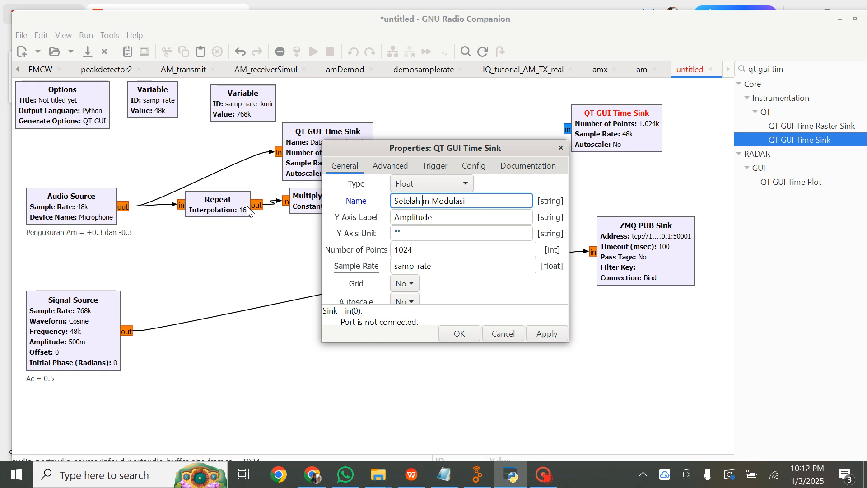
text(M)
click(460, 333)
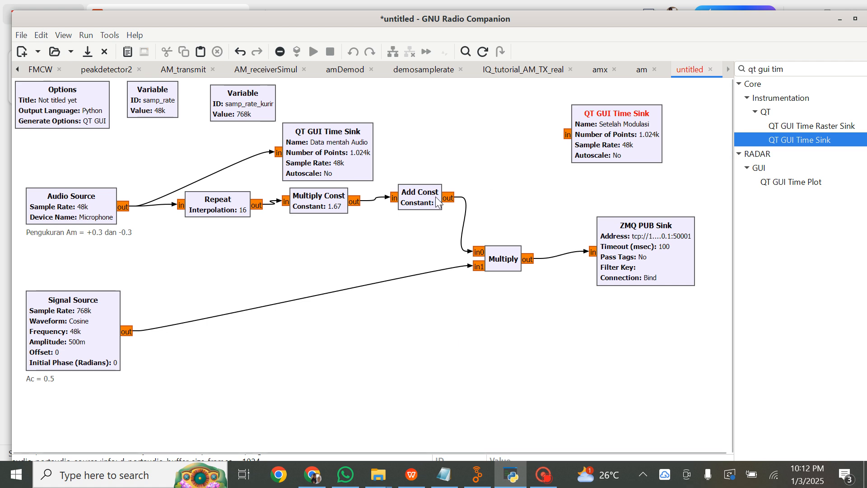
Step: Connect the Multiply output to the Setelah Modulasi time sink and set that sink's sample rate to samp_rate_kurir
drag(528, 259, 568, 134)
click(604, 148)
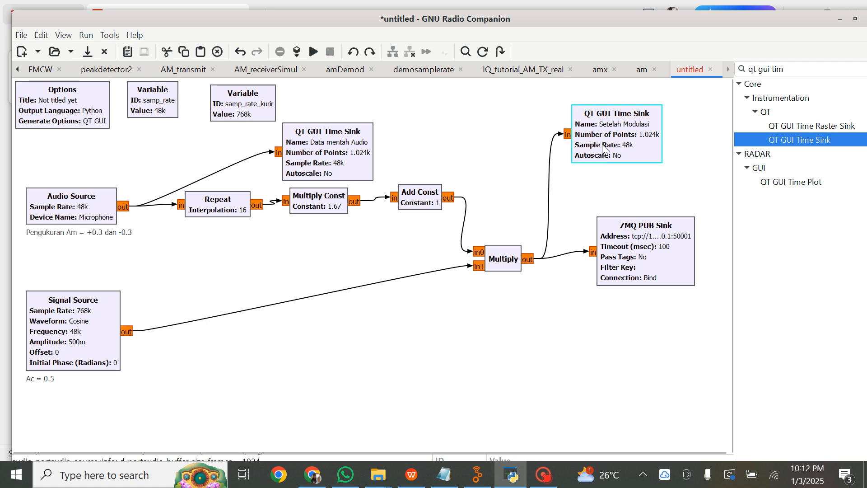
double_click(603, 148)
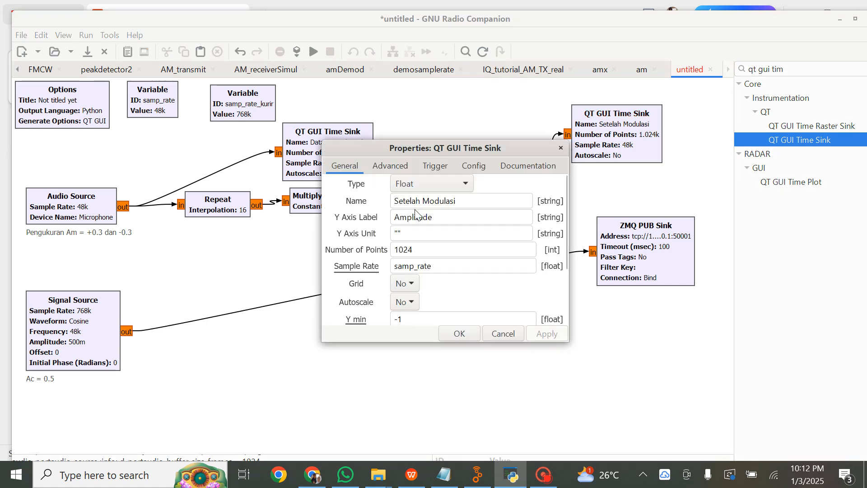
click(431, 266)
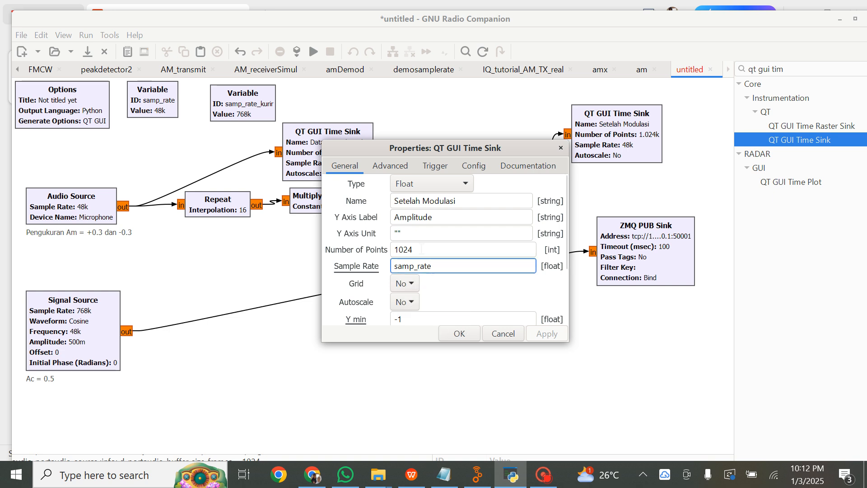
text(_kuri)
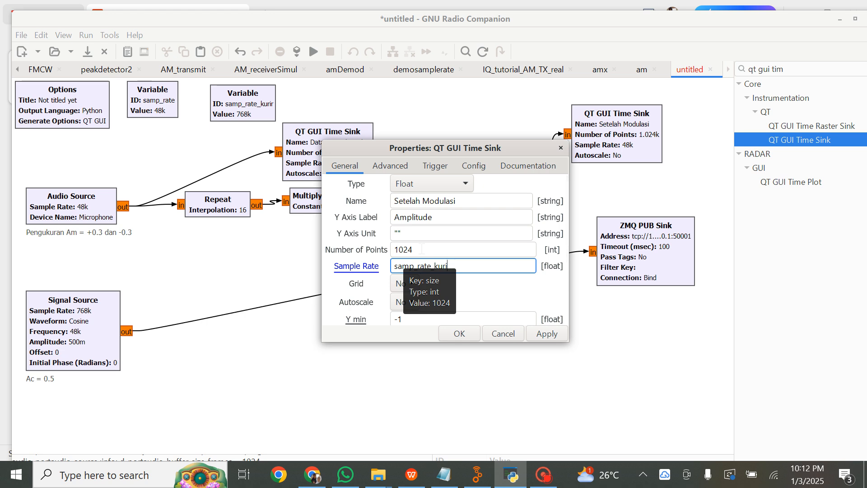
text(r)
click(460, 333)
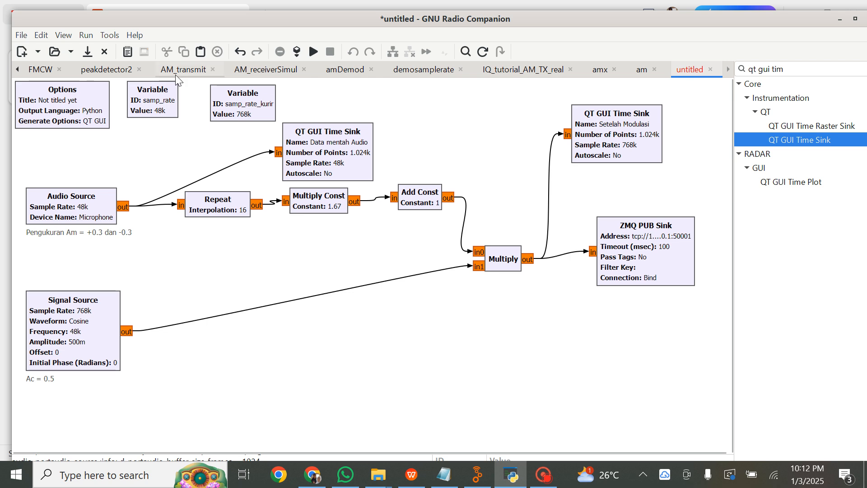
Step: Save the flowgraph as PemancarAM.grc in the Documents folder and run it
click(21, 36)
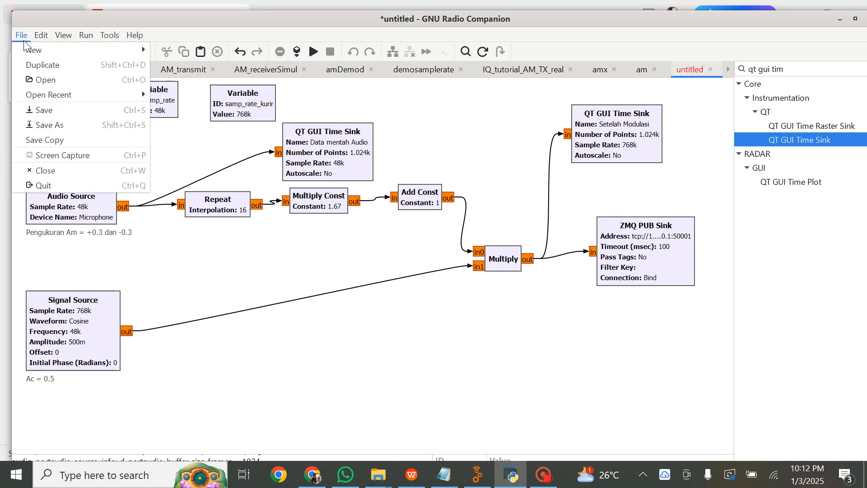
click(41, 128)
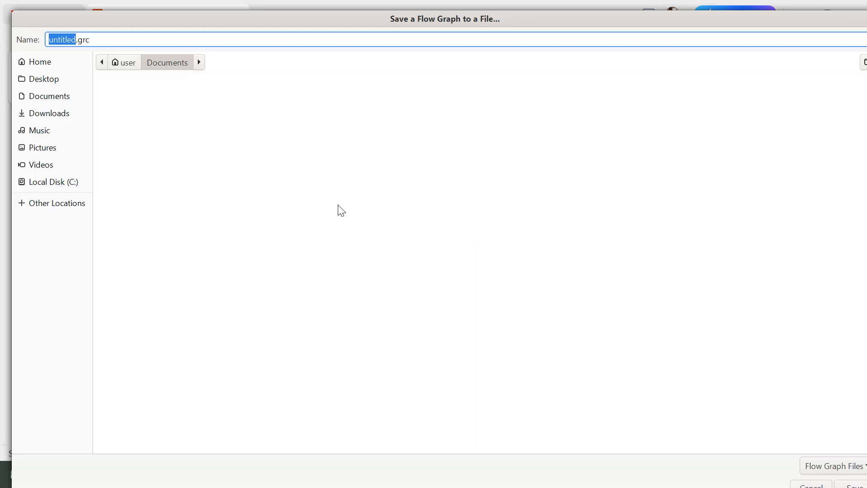
text(Pem)
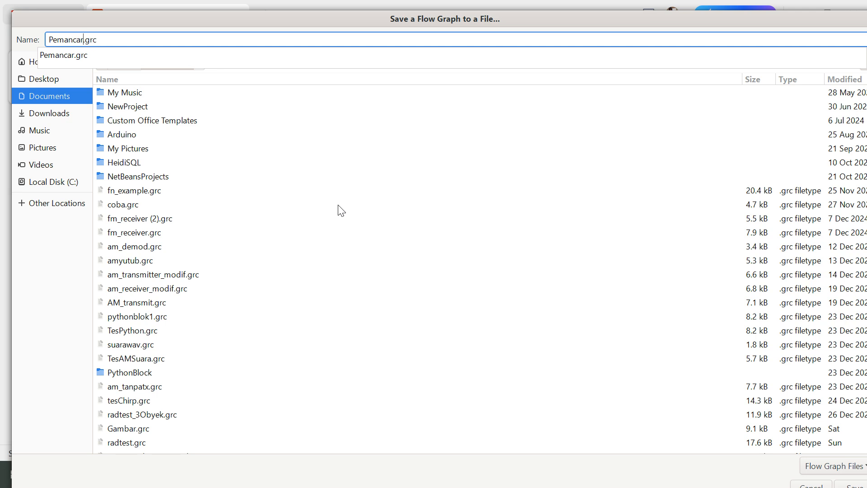
text(ancarAM)
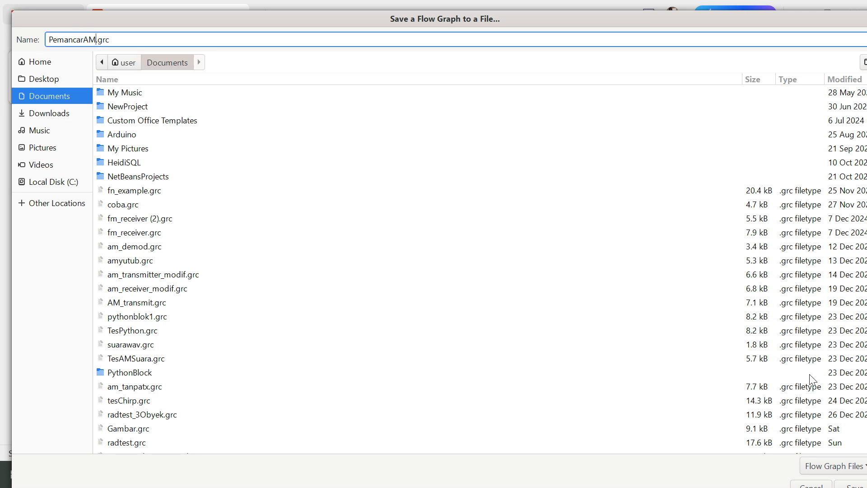
click(855, 484)
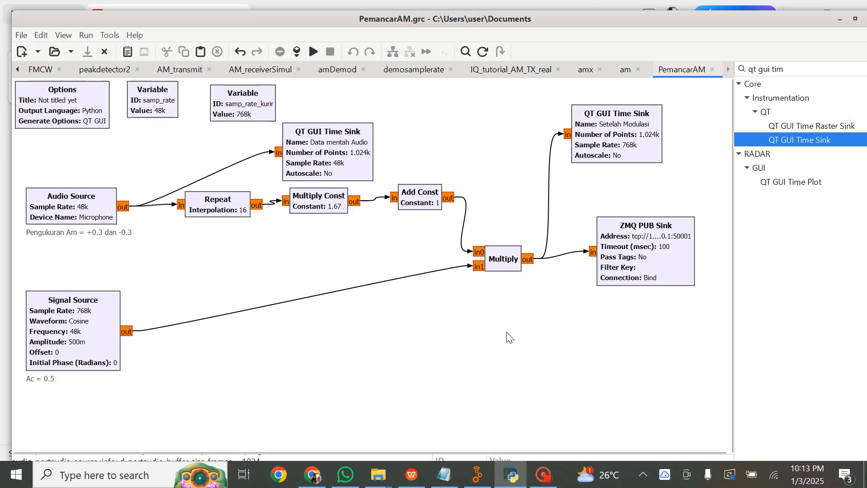
click(314, 52)
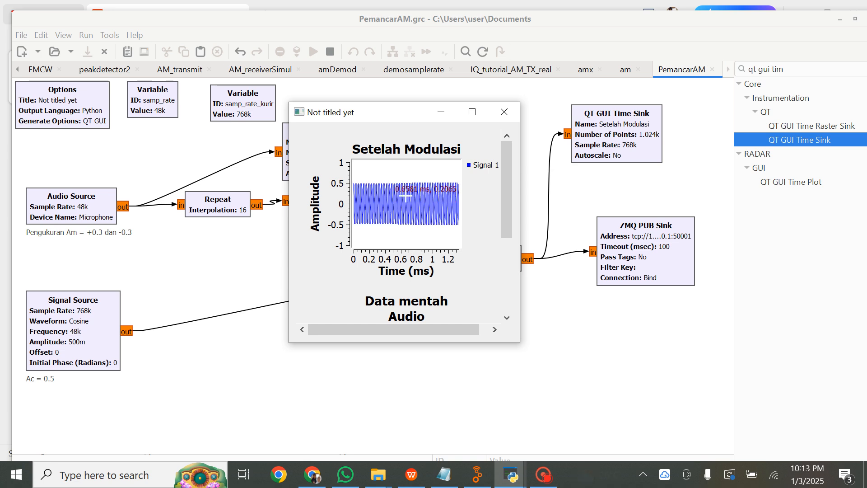
Step: Close the running plot window after viewing it maximized and set the Setelah Modulasi time sink's Control Panel option to Yes
click(472, 113)
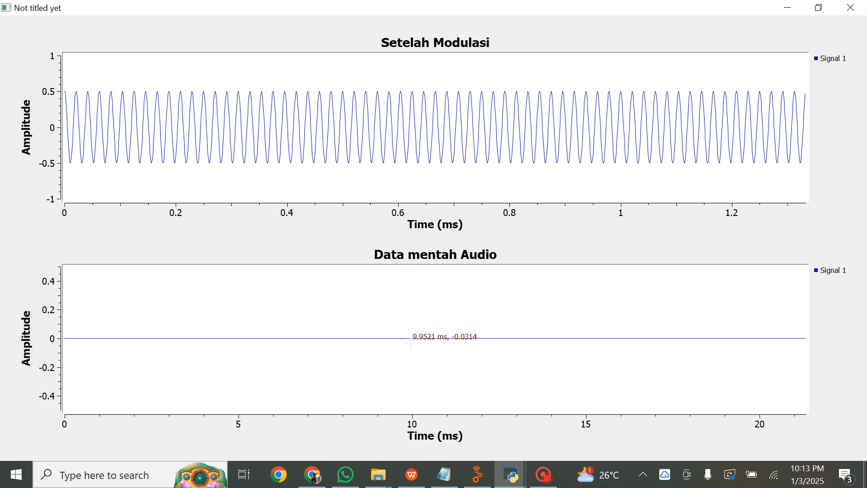
click(852, 8)
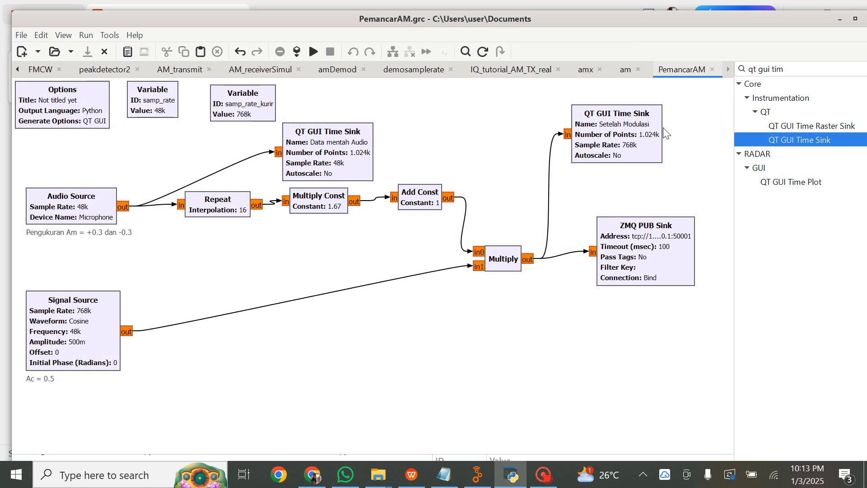
click(610, 130)
double_click(610, 130)
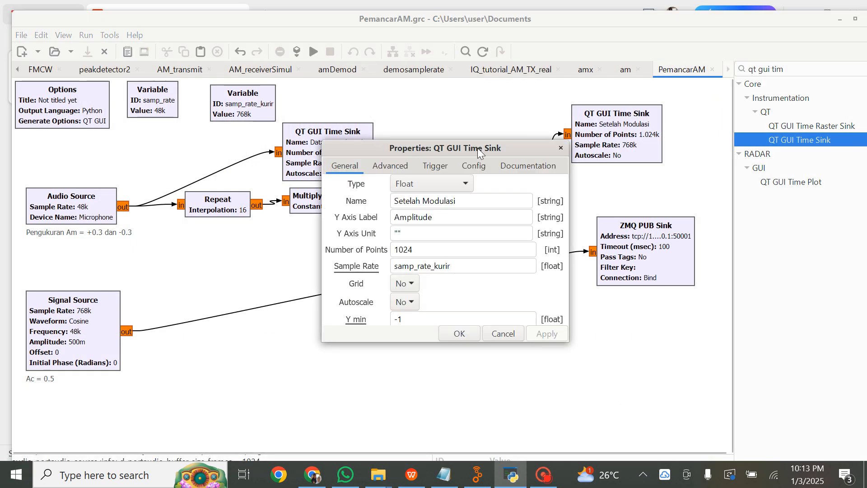
click(474, 165)
click(412, 185)
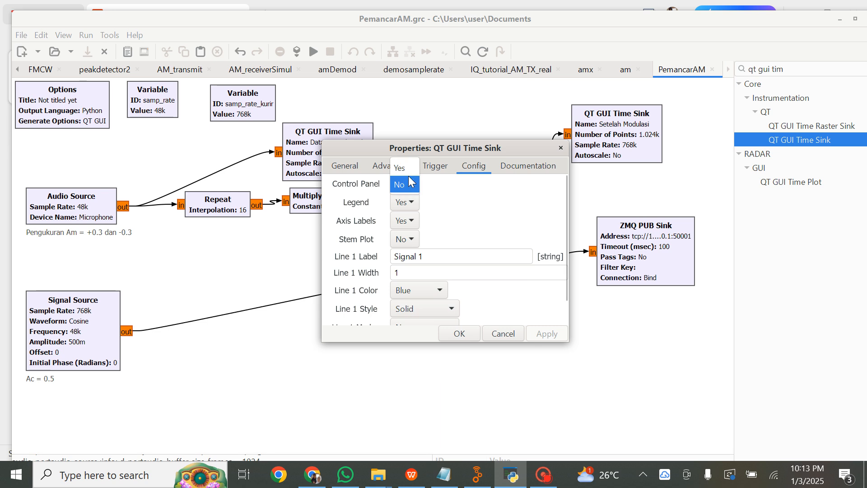
click(407, 172)
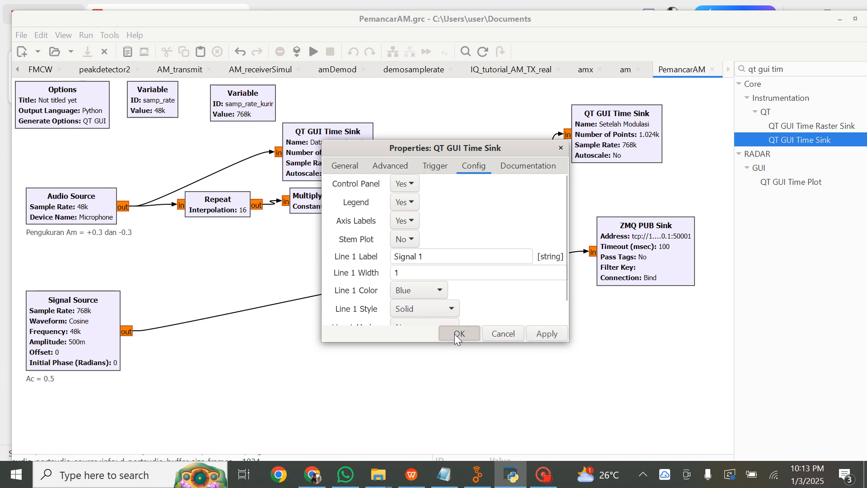
click(457, 335)
Step: Run the flowgraph, alternately freeze and resume the Setelah Modulasi plot to inspect the waveform, and close the plot window
click(313, 52)
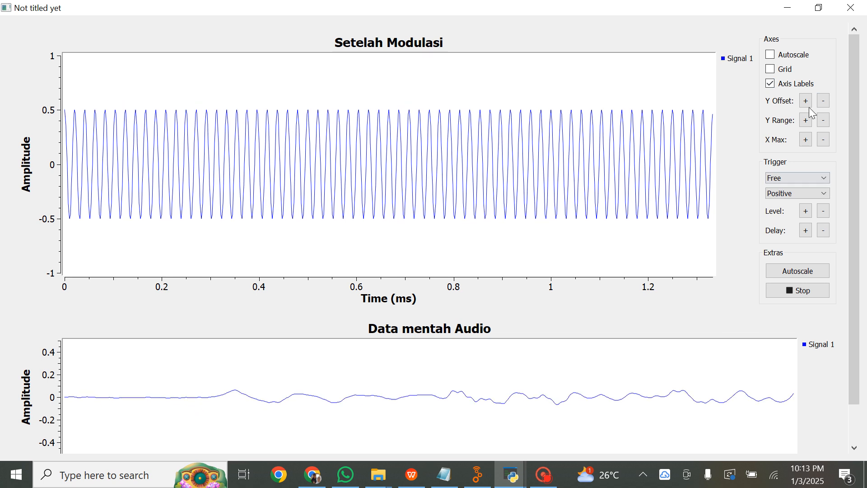
drag(861, 280, 862, 344)
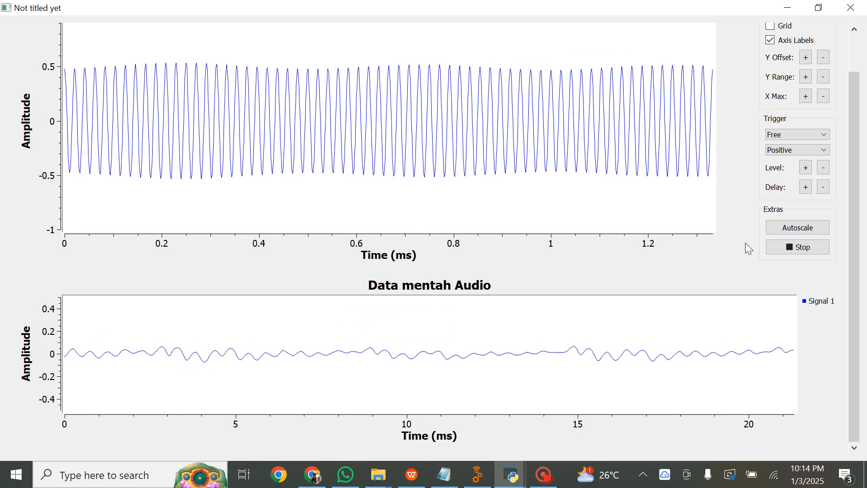
click(784, 246)
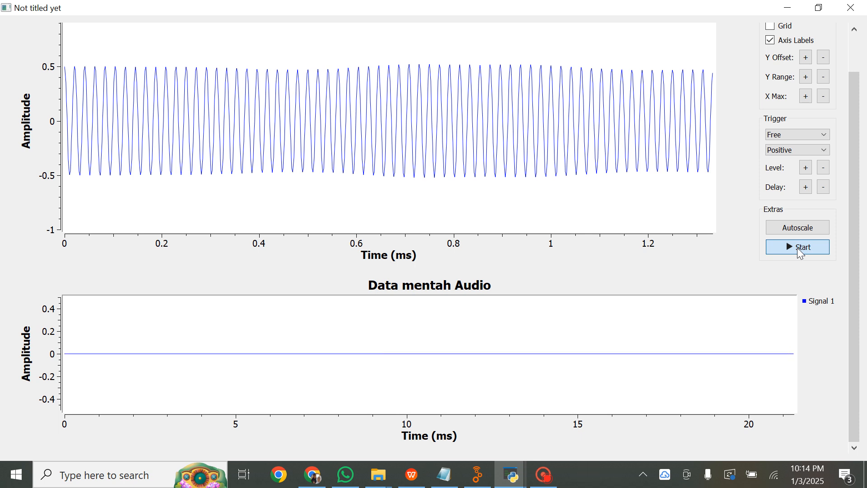
click(798, 249)
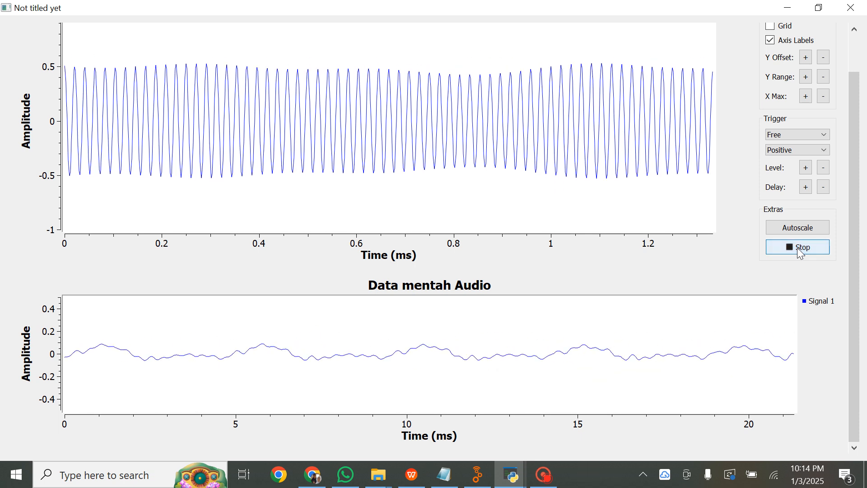
click(801, 254)
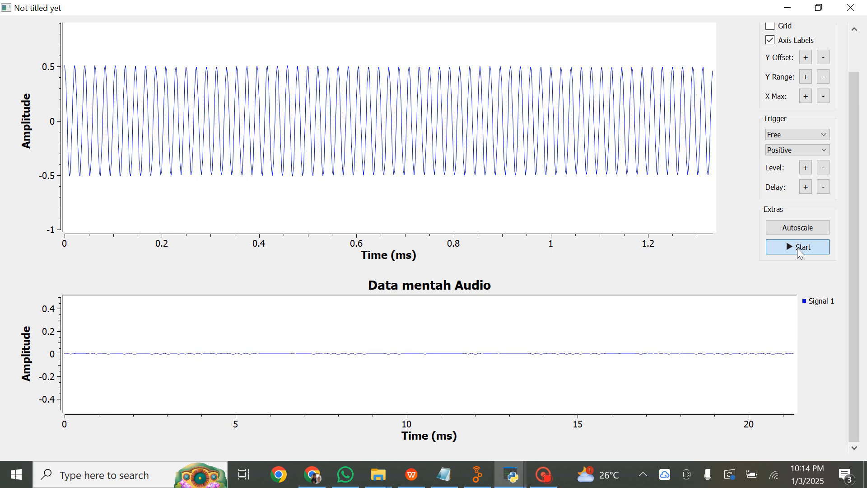
click(801, 253)
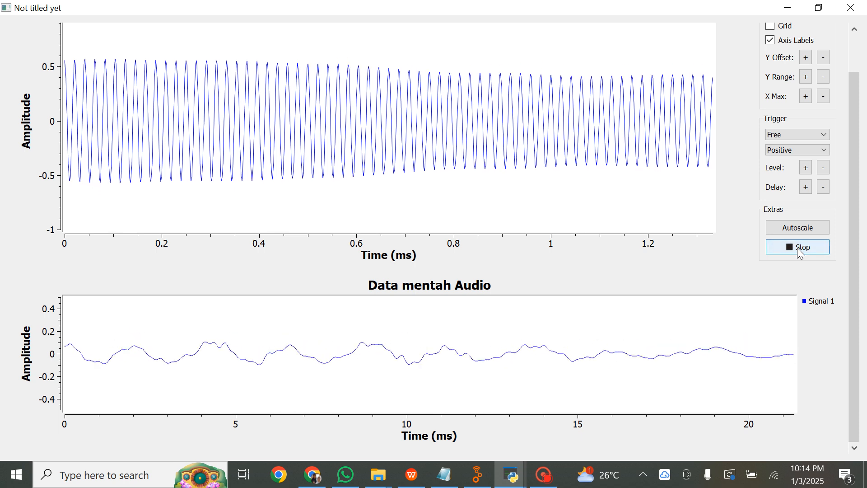
click(798, 249)
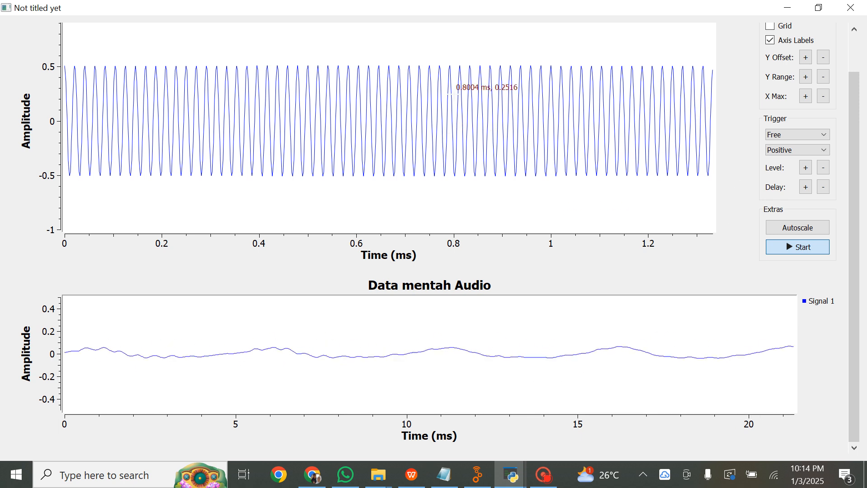
click(851, 7)
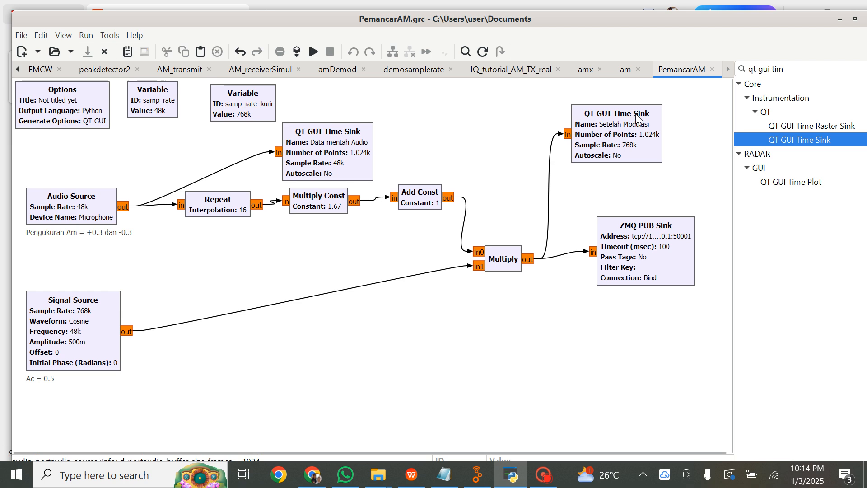
Step: Check the Setelah Modulasi time sink's Control Panel setting and close its properties
double_click(621, 140)
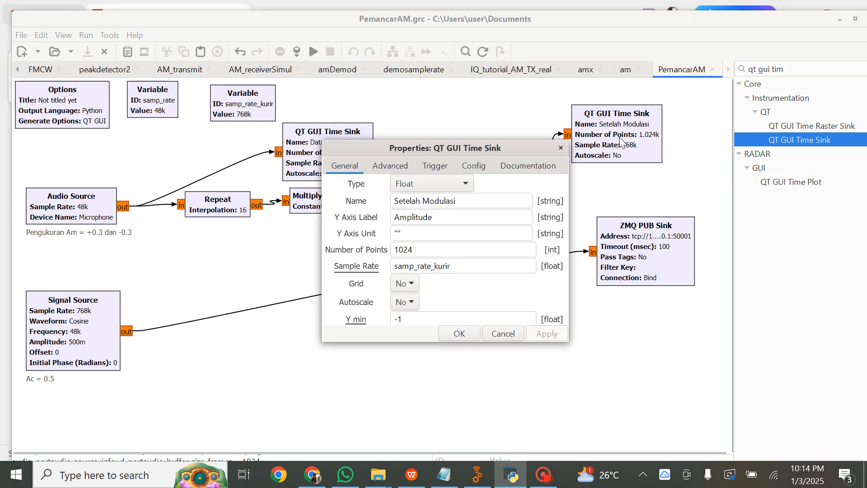
click(472, 166)
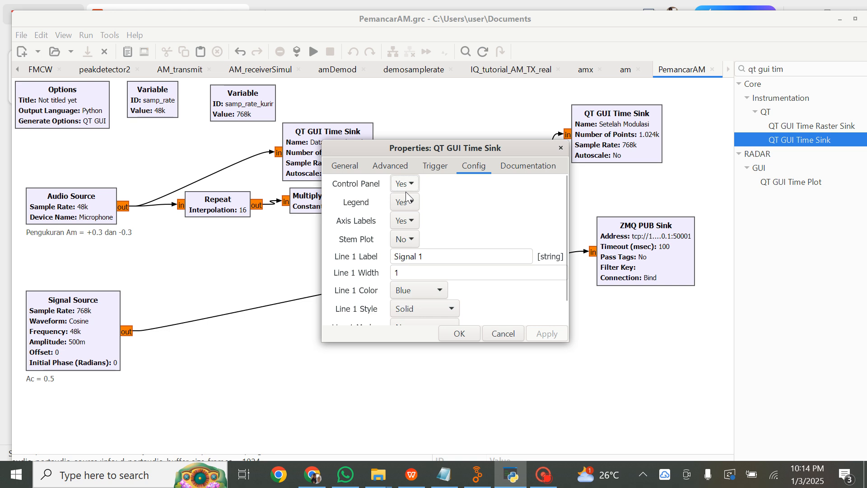
click(562, 148)
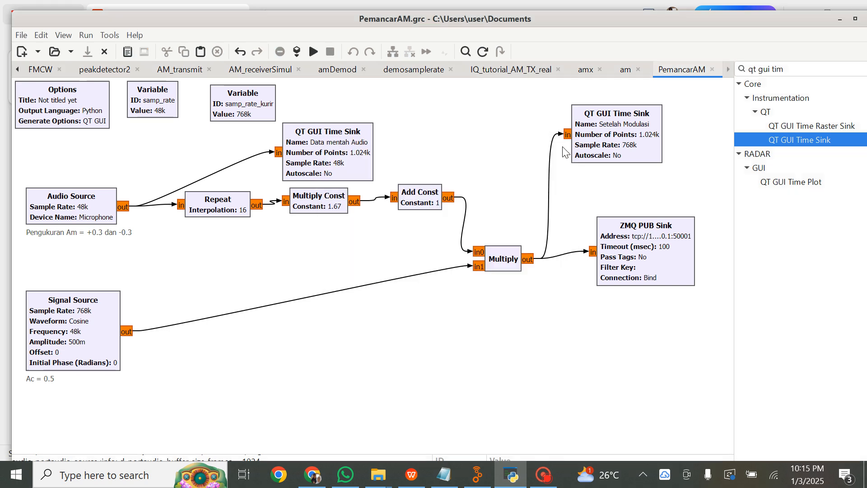
Step: Set the Control Panel option of the Data mentah Audio time sink to Yes
click(334, 137)
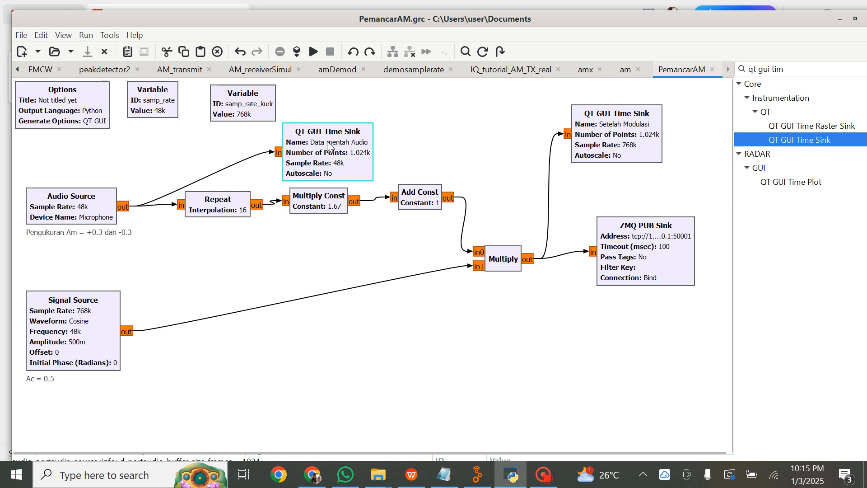
double_click(327, 139)
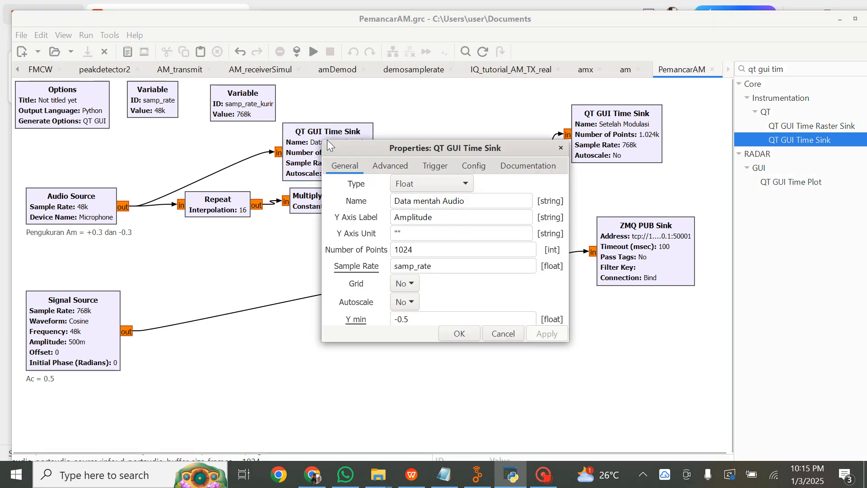
click(472, 167)
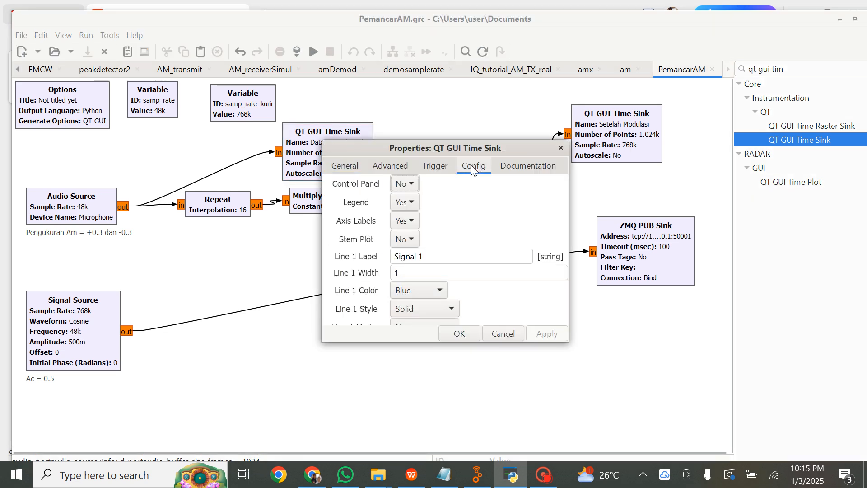
click(411, 184)
click(410, 185)
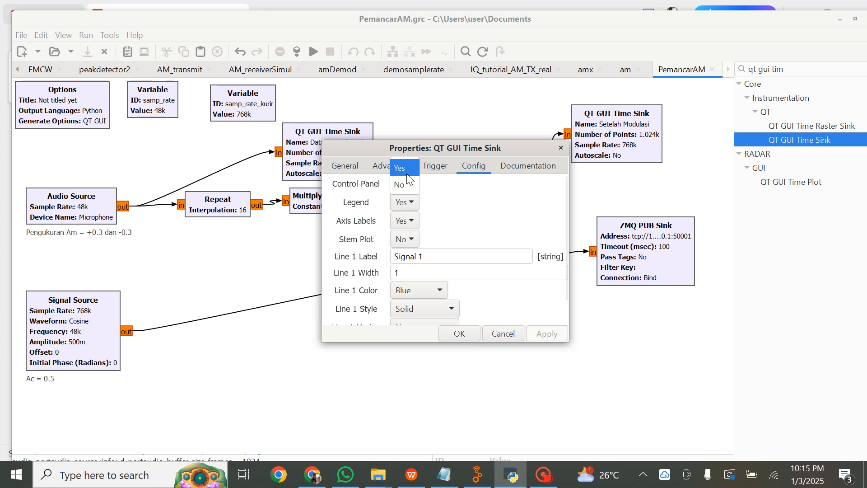
click(470, 337)
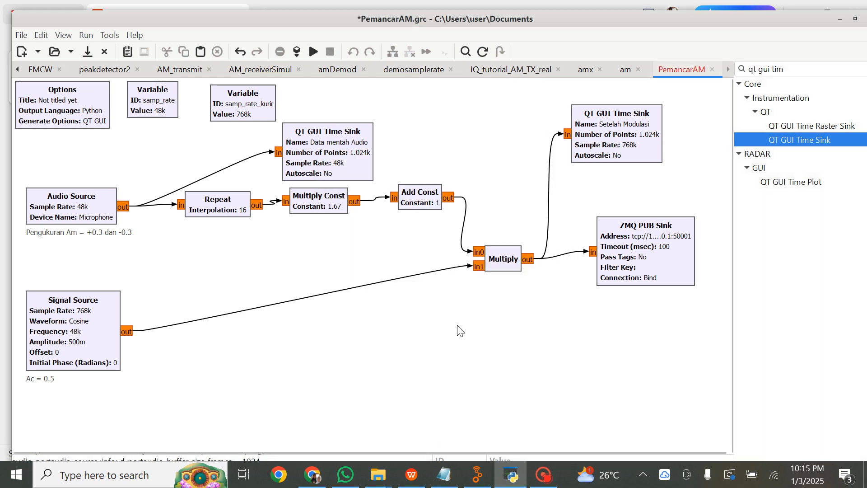
Step: Run the flowgraph, repeatedly freeze and resume the Data mentah Audio plot to inspect the microphone signal, and close the plot window
click(314, 54)
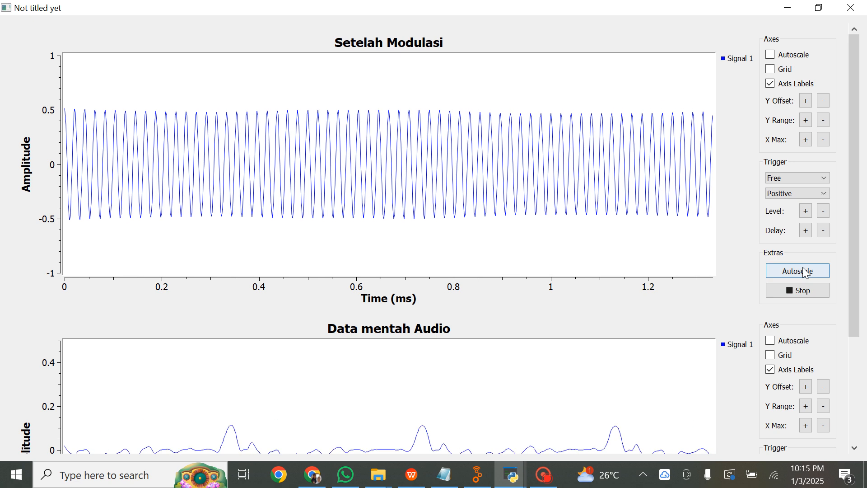
drag(855, 307, 856, 414)
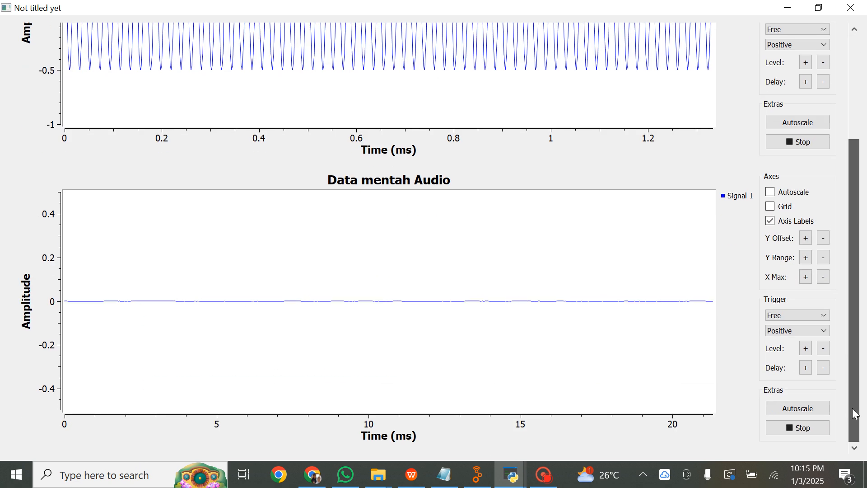
click(806, 432)
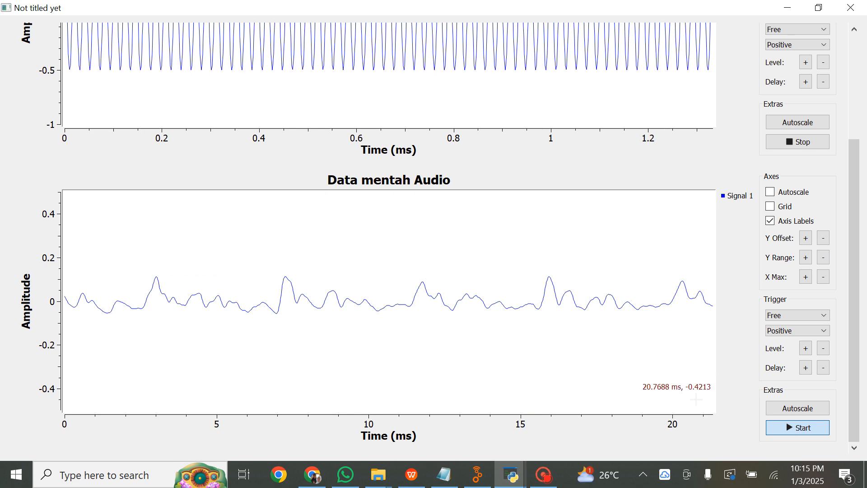
click(812, 431)
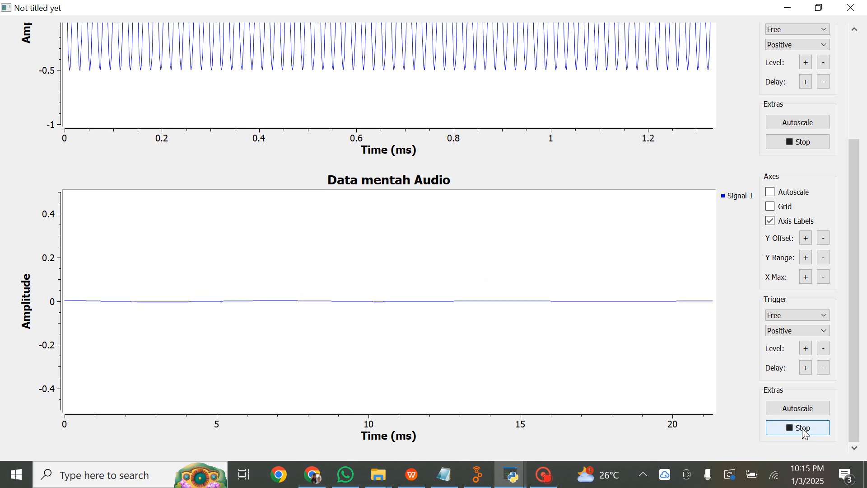
click(806, 432)
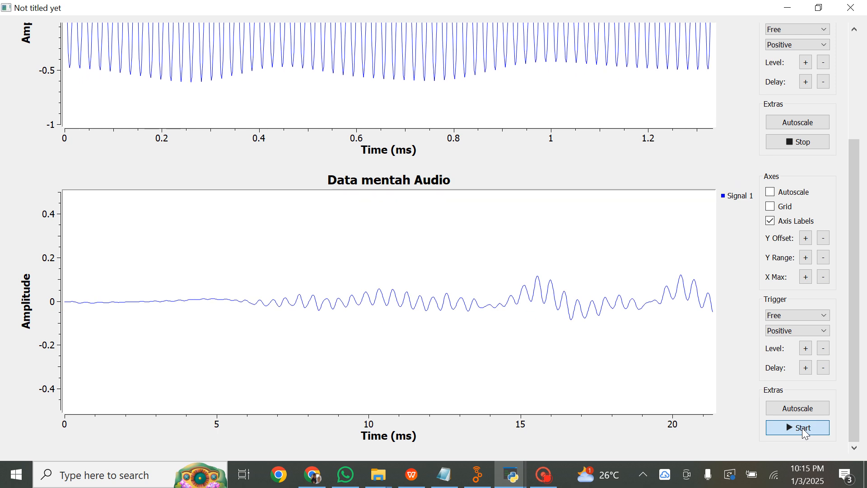
click(806, 432)
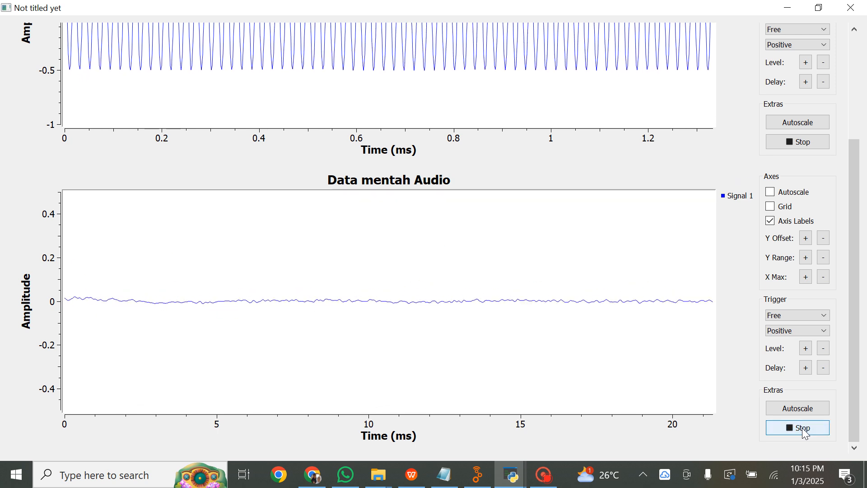
click(806, 432)
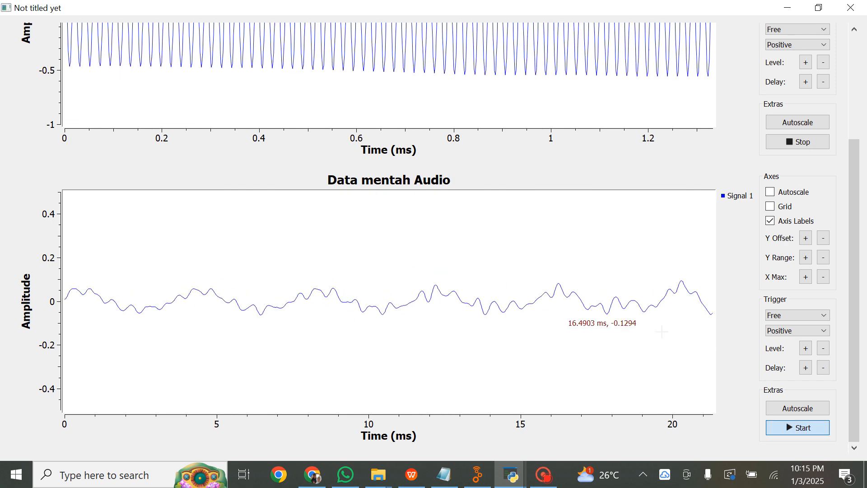
click(789, 429)
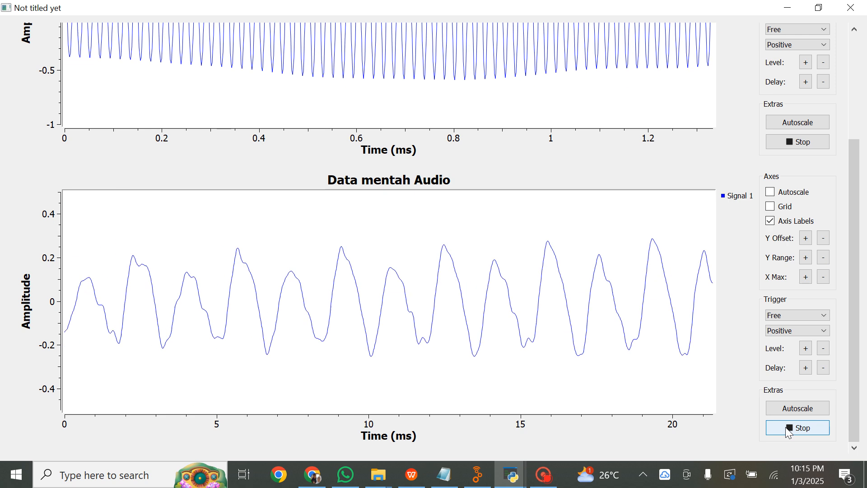
click(789, 429)
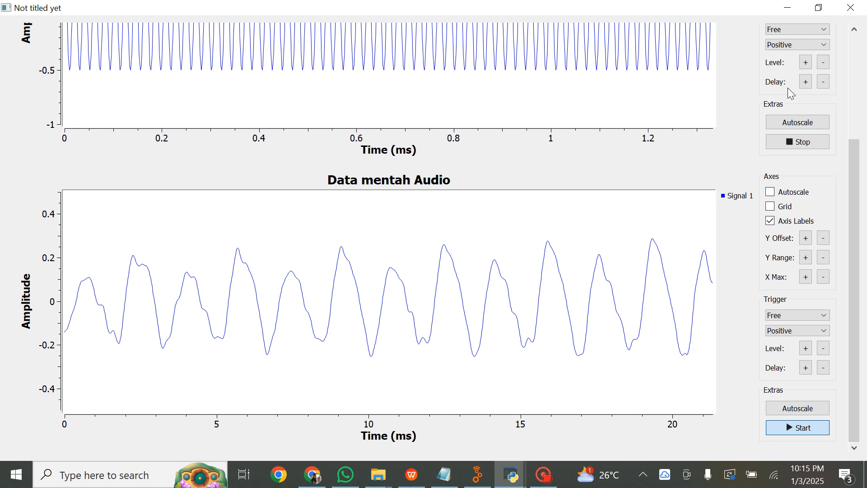
click(835, 6)
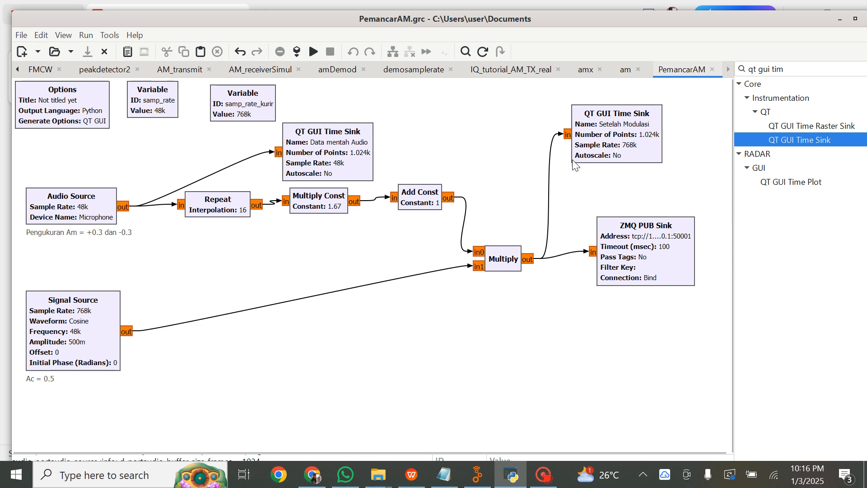
Step: Add a third QT GUI Time Sink below the Multiply block and connect the Signal Source output to it
double_click(790, 140)
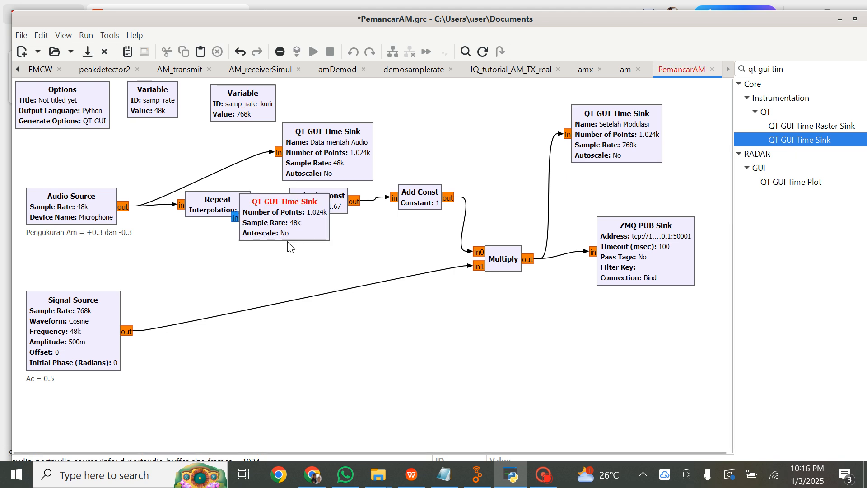
drag(276, 223, 387, 346)
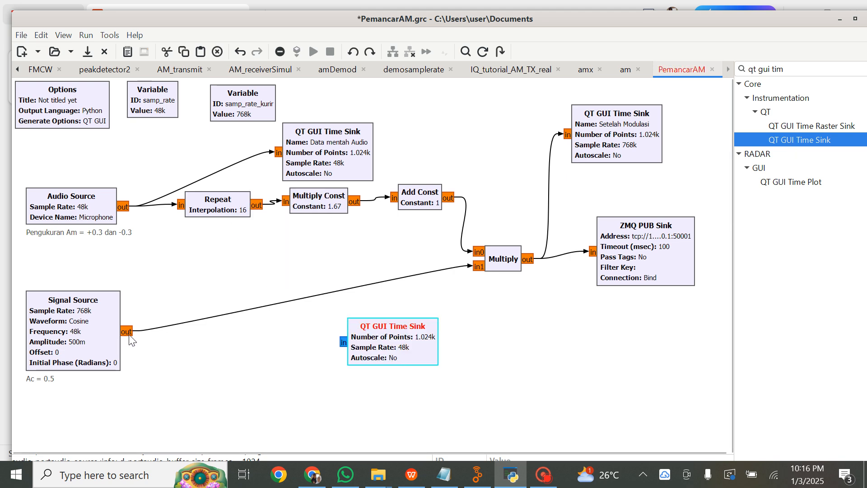
drag(129, 333, 349, 347)
Step: Set the new time sink's type to Float and start replacing its name
double_click(362, 347)
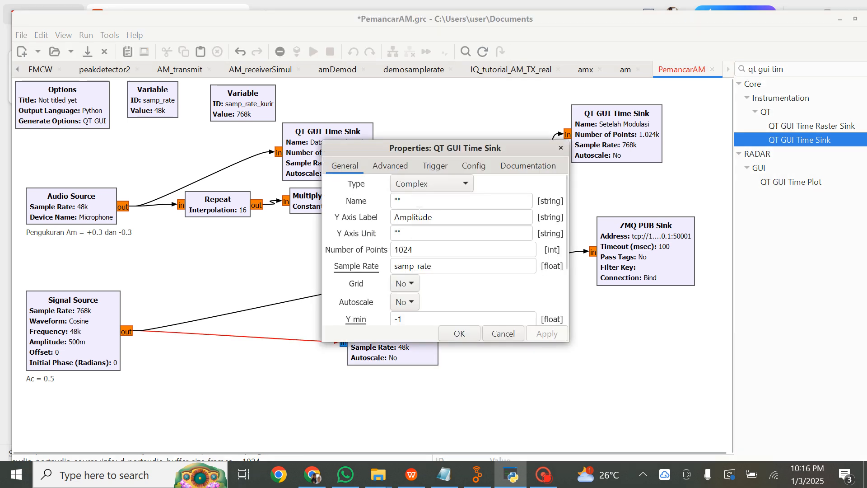
click(462, 186)
click(429, 207)
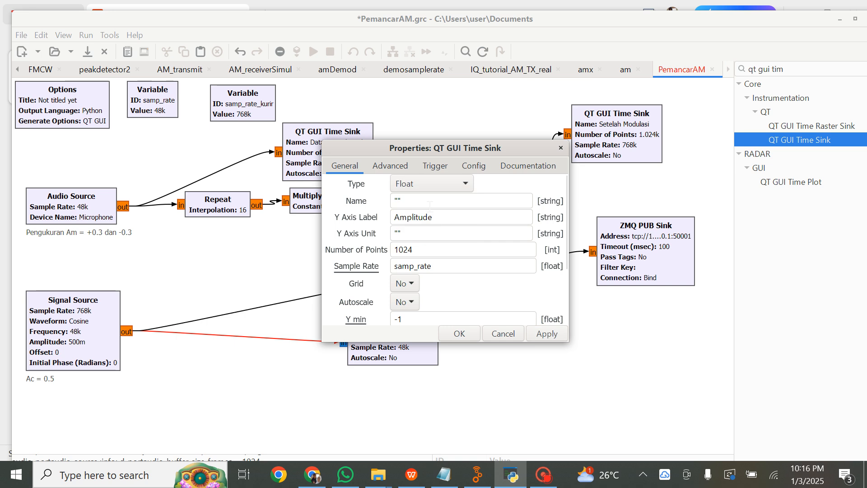
mouse_move(424, 258)
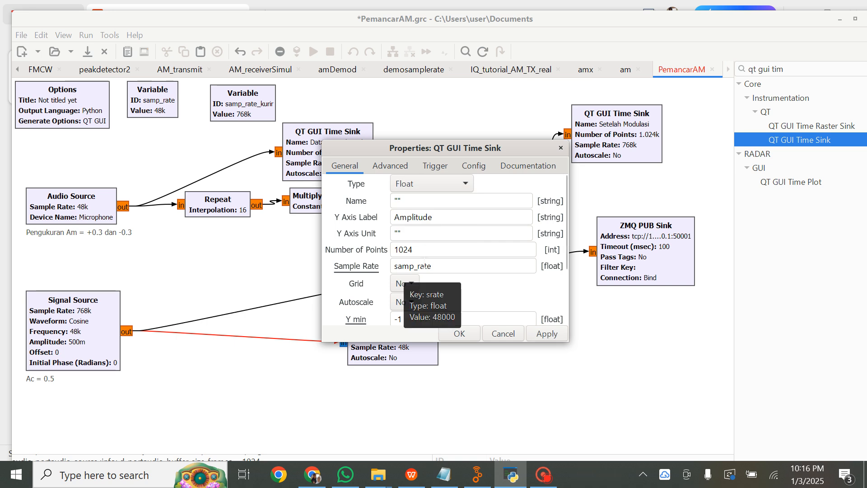
drag(410, 202, 249, 194)
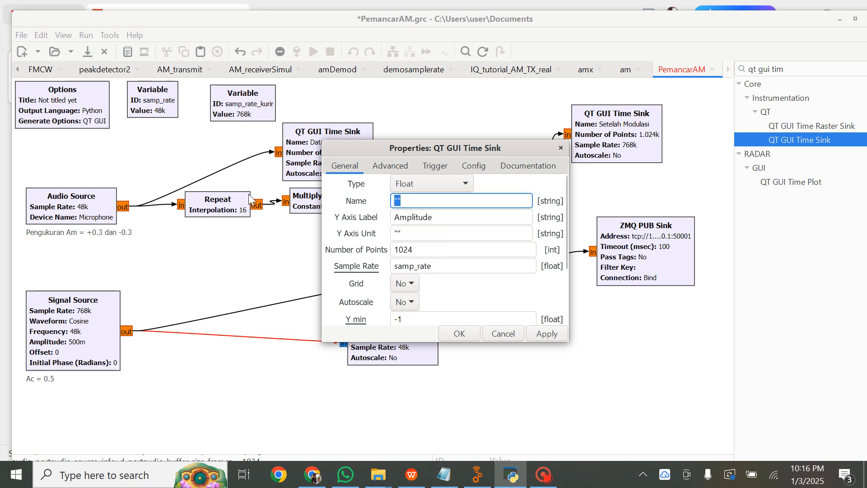
Step: Name the time sink fed by the Signal Source "Sinyal Kurir" and enable its control panel
text(Sinyal)
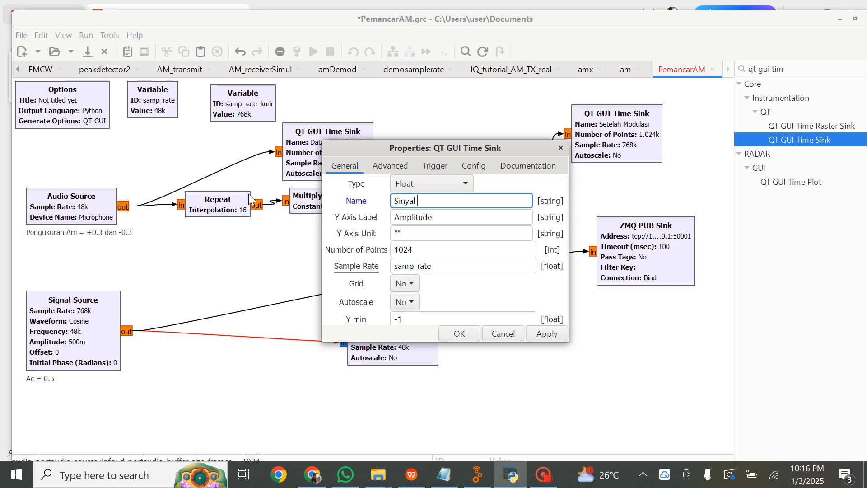
text( Kurir)
click(471, 163)
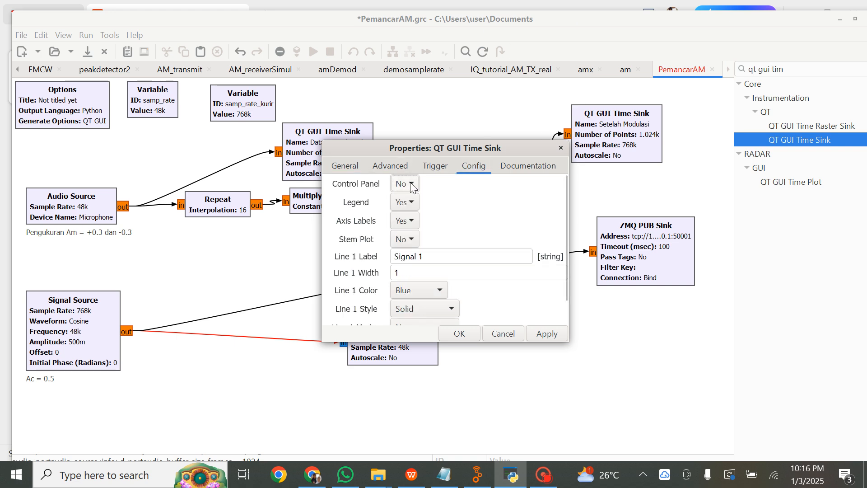
click(403, 185)
click(412, 170)
click(467, 333)
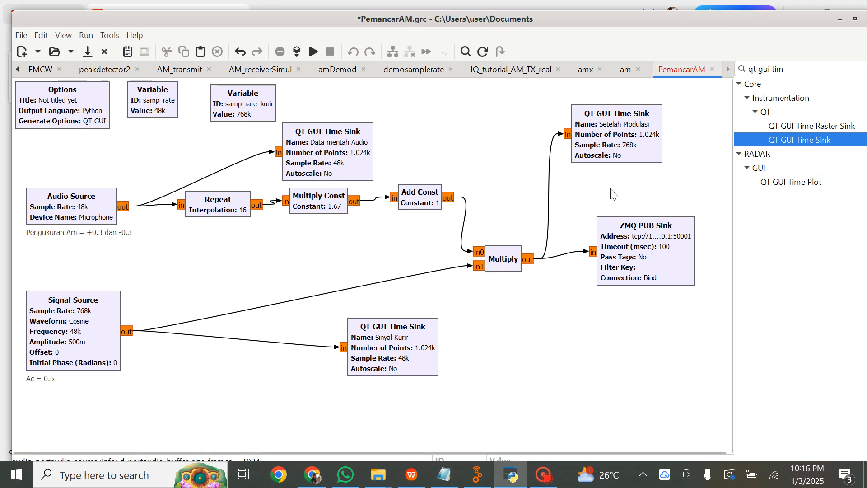
Step: Disable the "Setelah Modulasi" time sink connected to the Multiply output
right_click(551, 179)
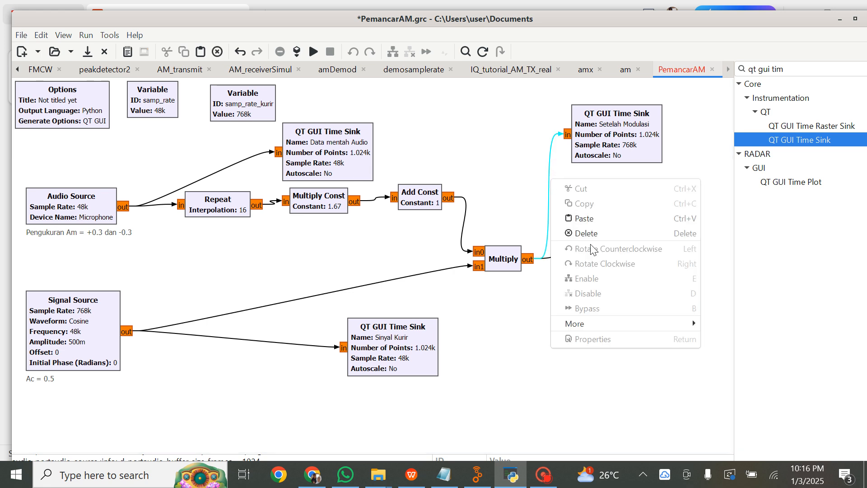
key(Escape)
right_click(593, 134)
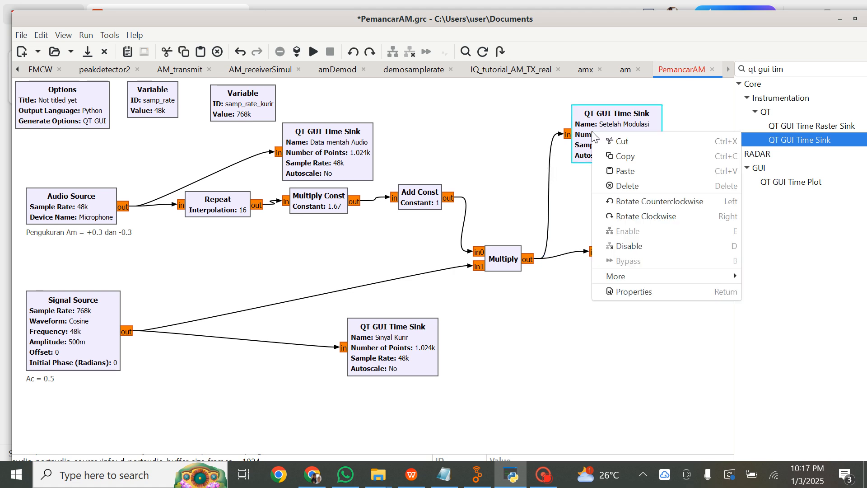
click(614, 243)
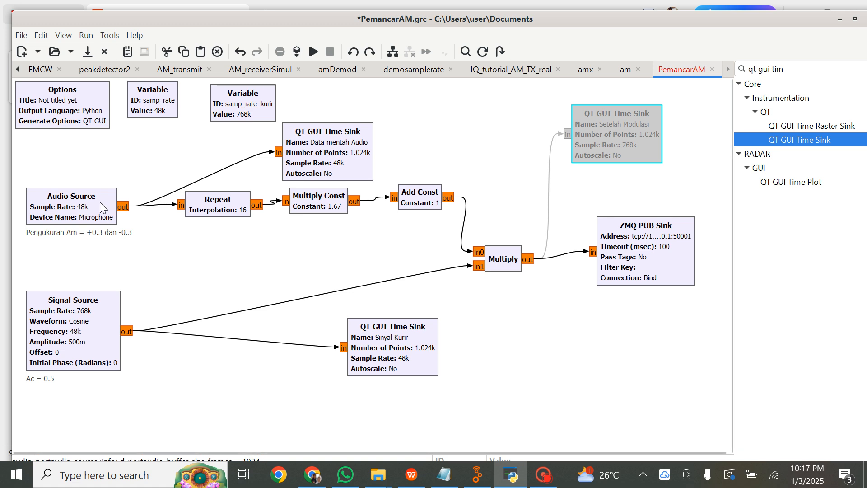
Step: Run the transmitter flowgraph to view its signals, and check the Signal Source properties while it keeps running
click(315, 53)
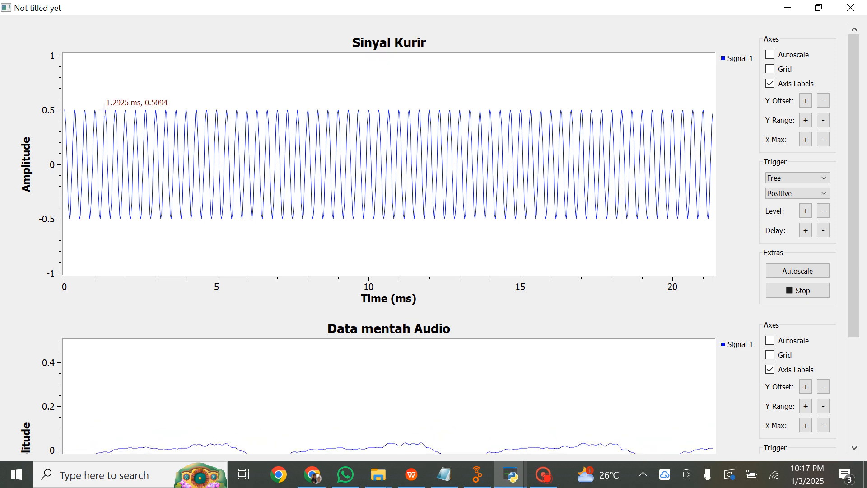
click(787, 7)
double_click(68, 336)
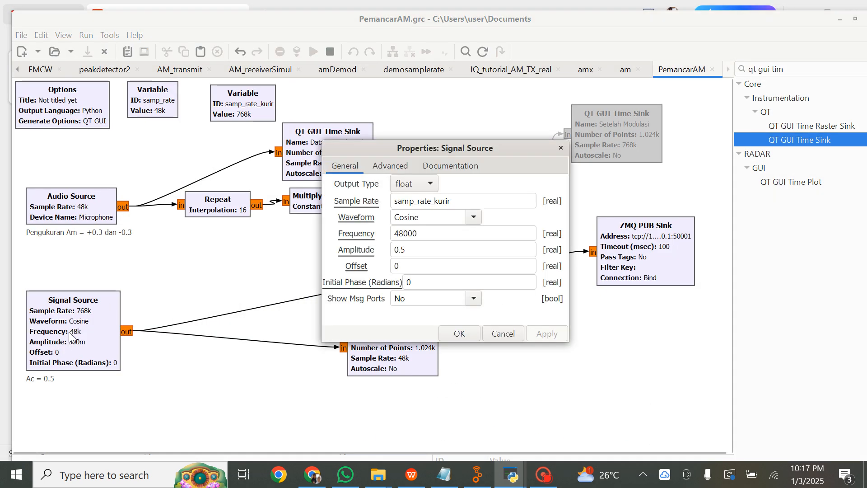
click(459, 334)
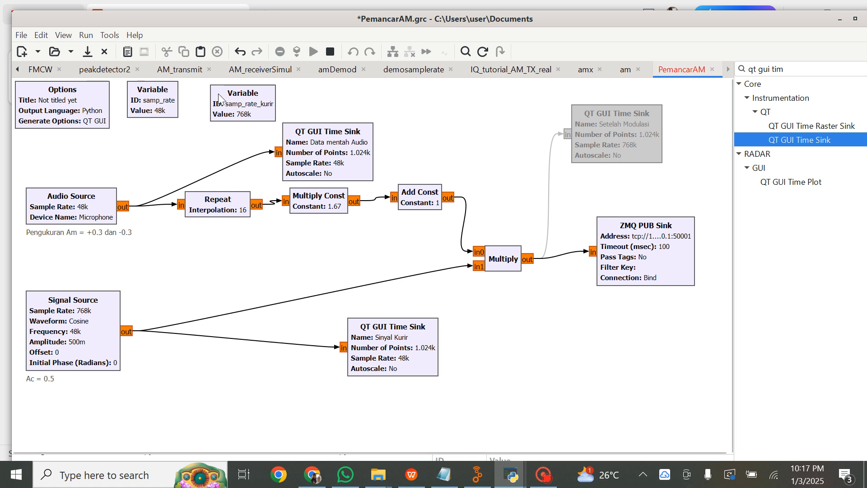
Step: Run the AM_receiverSimul flowgraph alongside the transmitter and move its output window aside
click(242, 80)
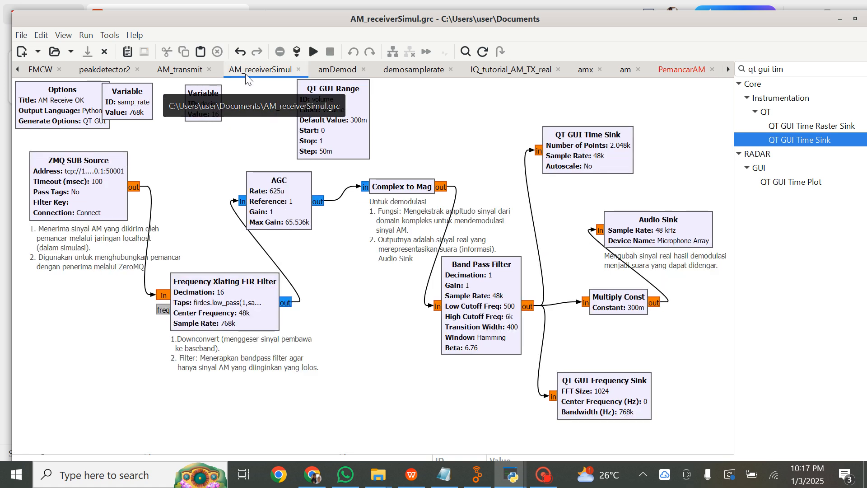
click(314, 53)
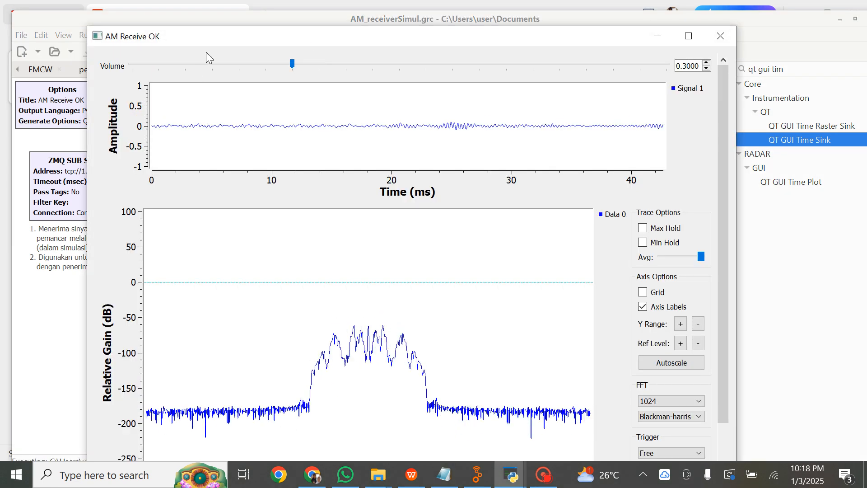
drag(151, 35, 273, 90)
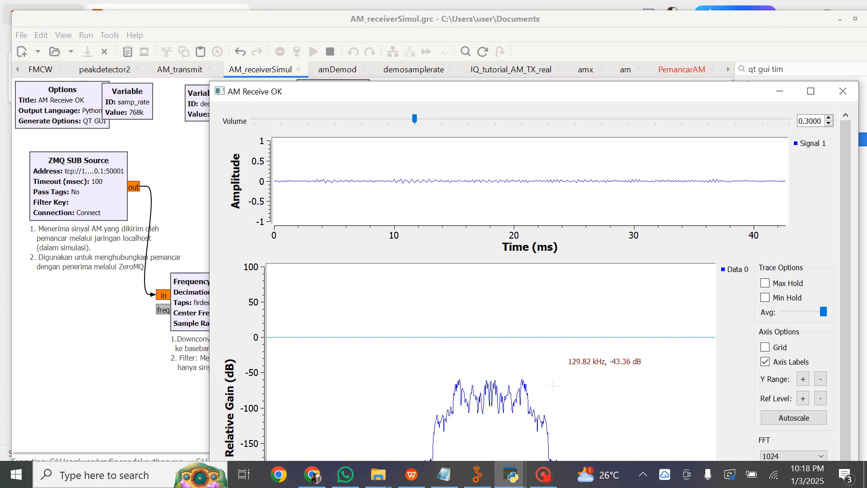
Step: Bring back the transmitter's plot window and resize it beside the receiver window to compare the raw audio with the received signal
click(519, 473)
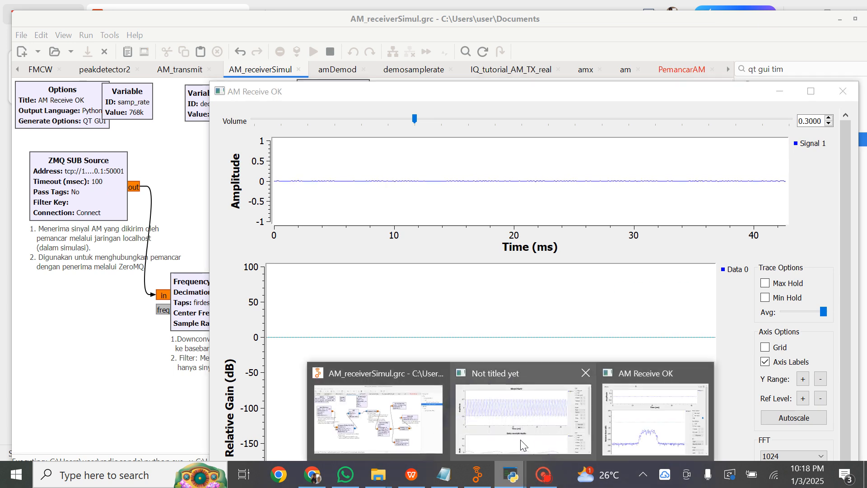
click(515, 433)
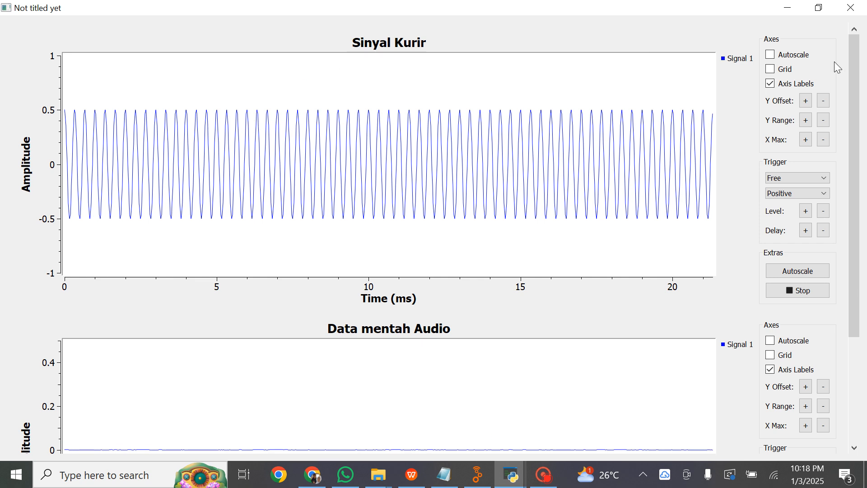
click(818, 7)
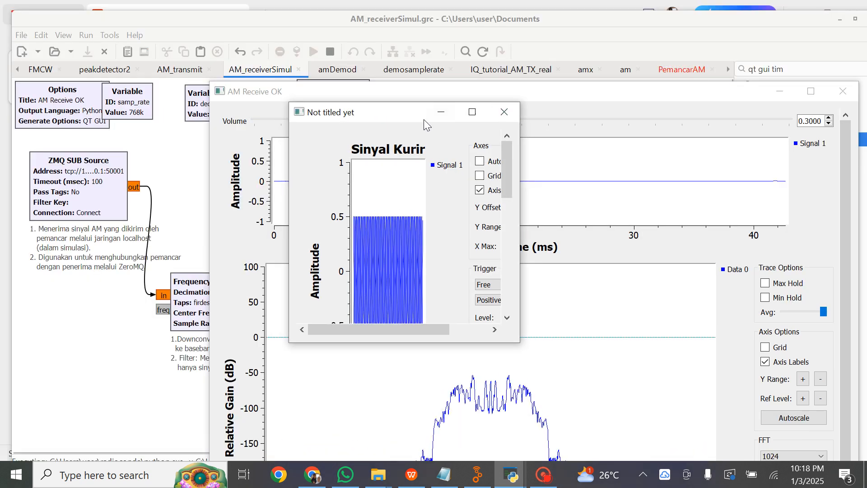
drag(424, 119, 194, 62)
drag(349, 102, 491, 83)
drag(166, 293, 166, 438)
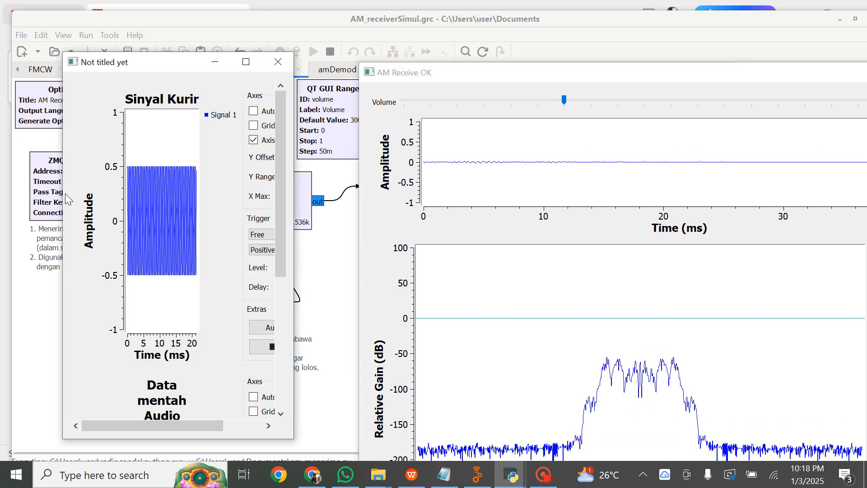
drag(63, 193, 11, 194)
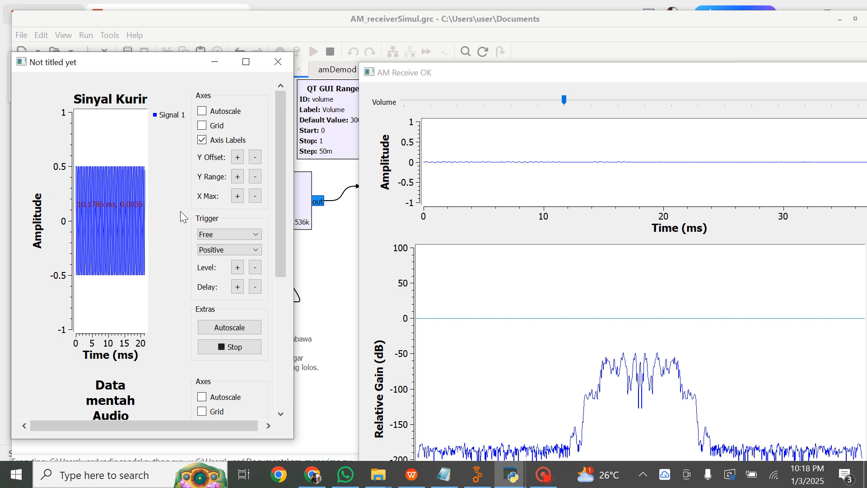
drag(294, 223, 321, 346)
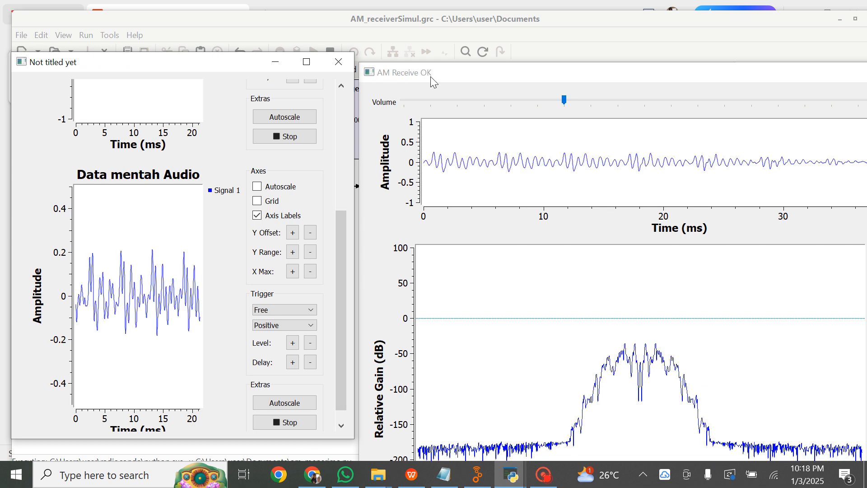
drag(259, 52, 259, 0)
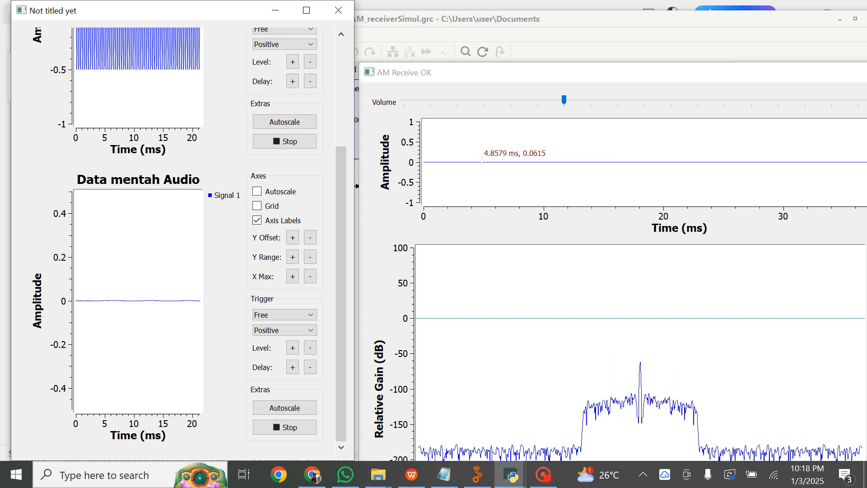
Step: Reposition the AM Receive OK window and close both the receiver and transmitter output windows
drag(598, 74, 497, 68)
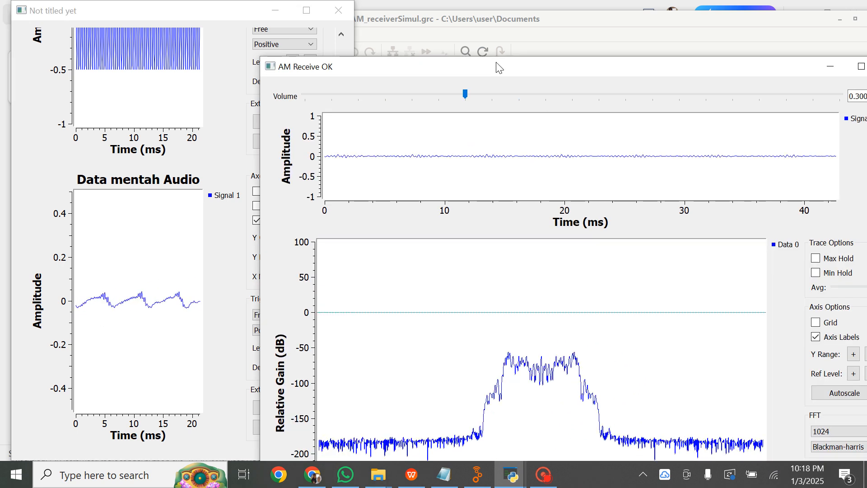
drag(703, 68, 509, 47)
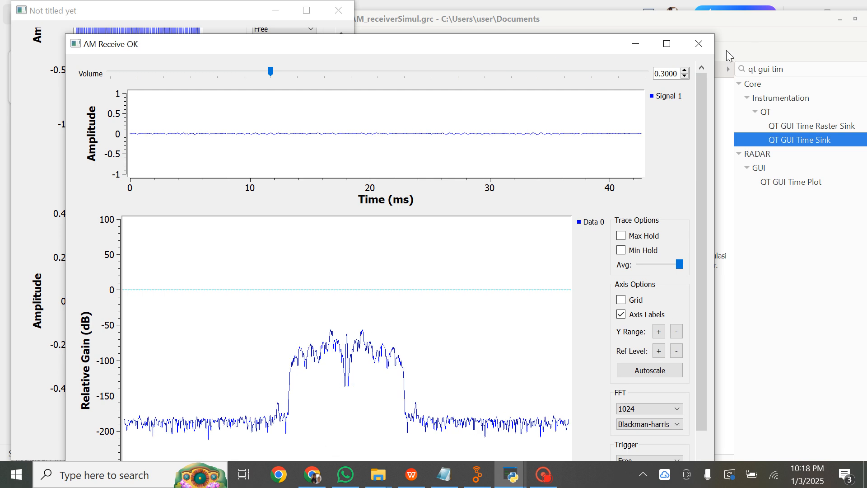
click(699, 43)
click(338, 11)
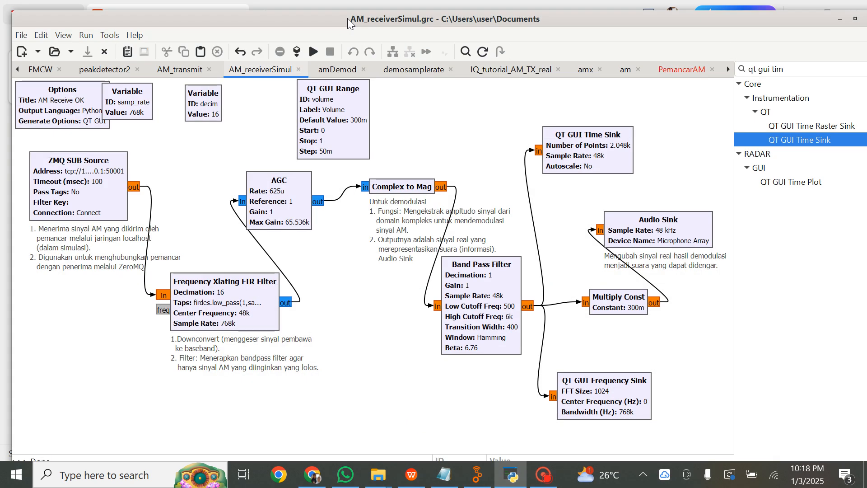
Step: View the carrier signal parameter slide in WPS Presentation and return to GNU Radio Companion
click(410, 475)
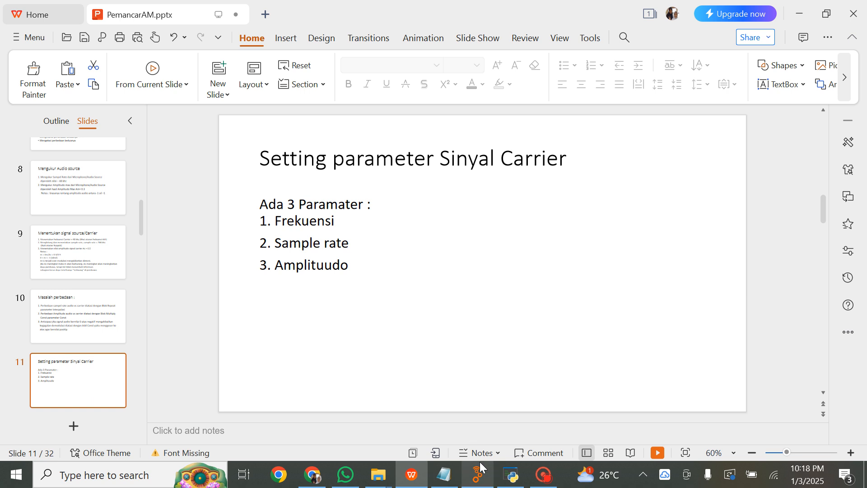
click(502, 470)
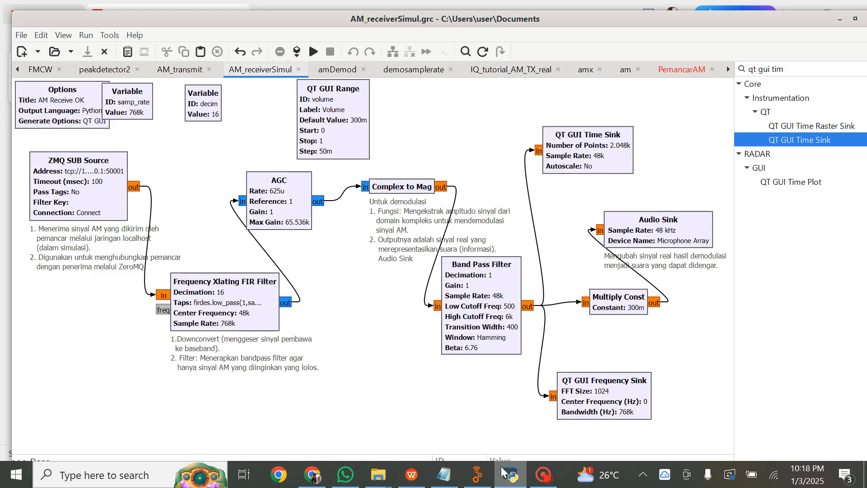
click(515, 477)
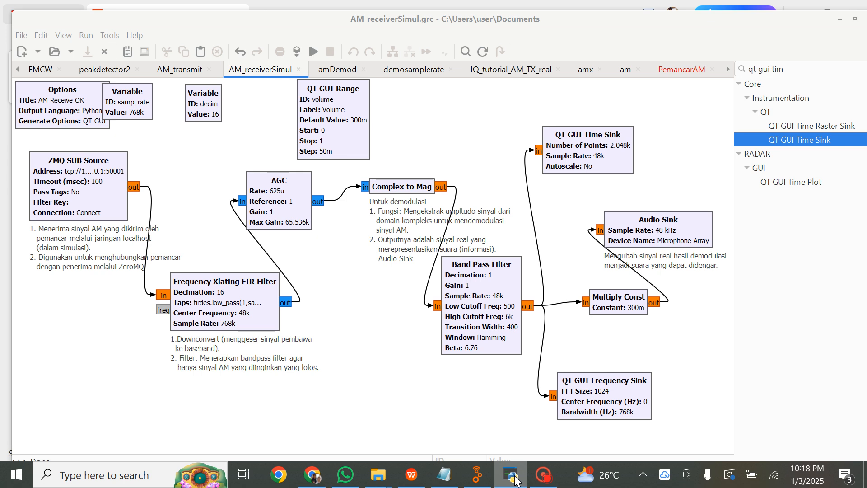
click(515, 479)
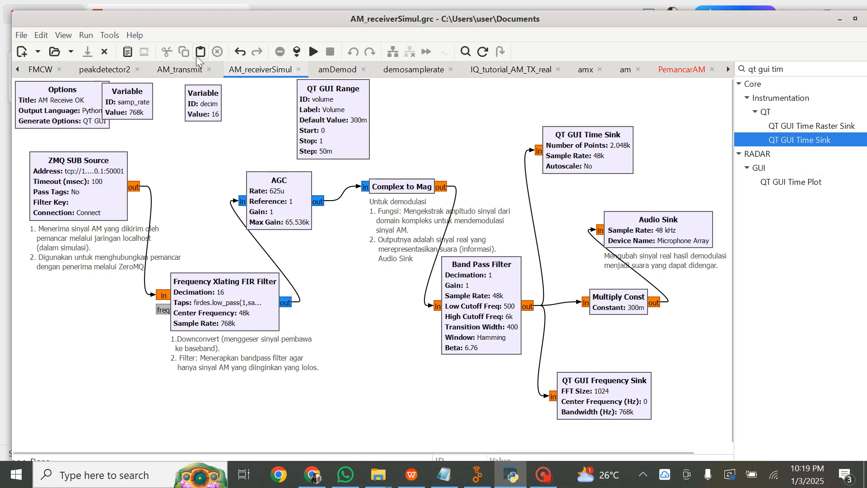
Step: Return to the PemancarAM flowgraph and check the Audio Source block's properties
click(693, 71)
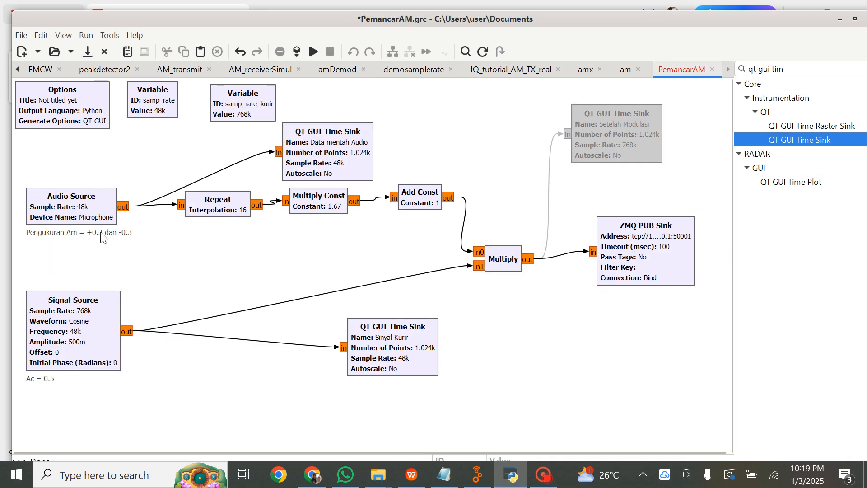
click(81, 207)
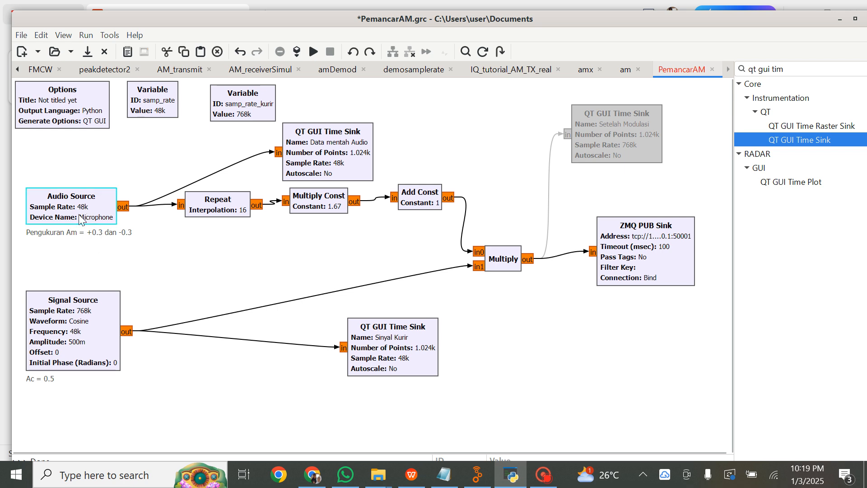
double_click(81, 220)
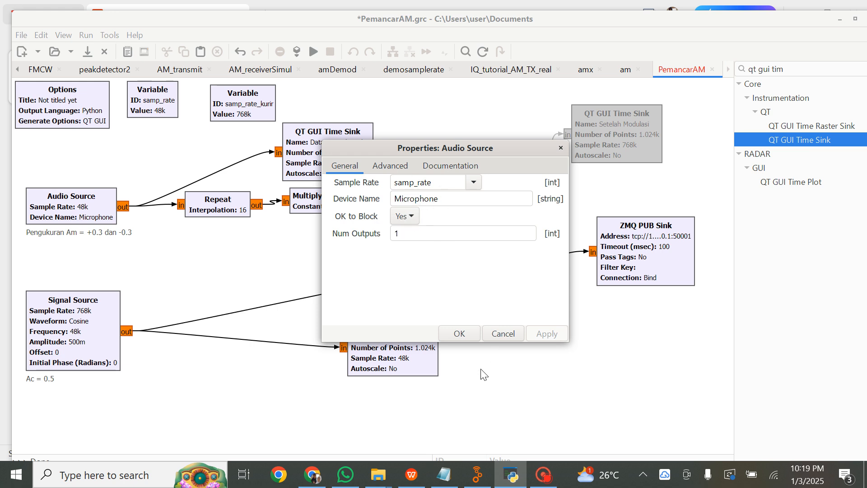
click(469, 326)
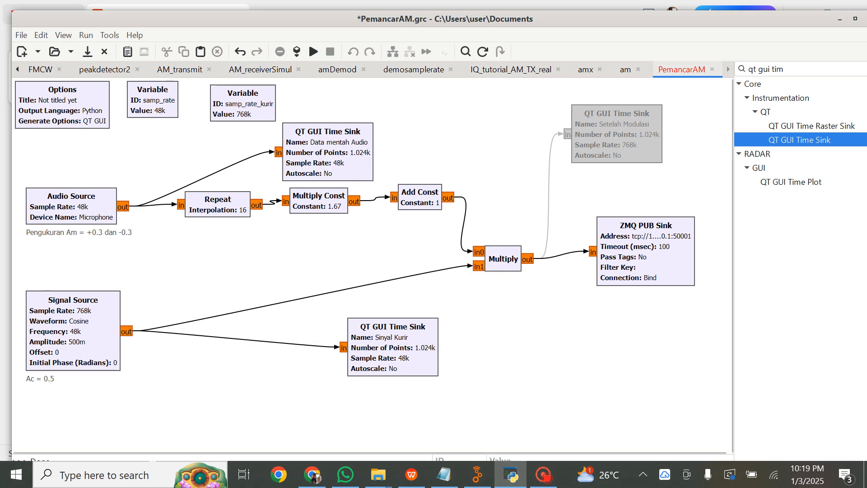
Step: Switch to WPS Presentation and look through the PemancarAM slides up to the sample rate demo and back to "Mengukur Audio source"
click(411, 475)
key(Down)
key(Down)
key(Down)
key(Down)
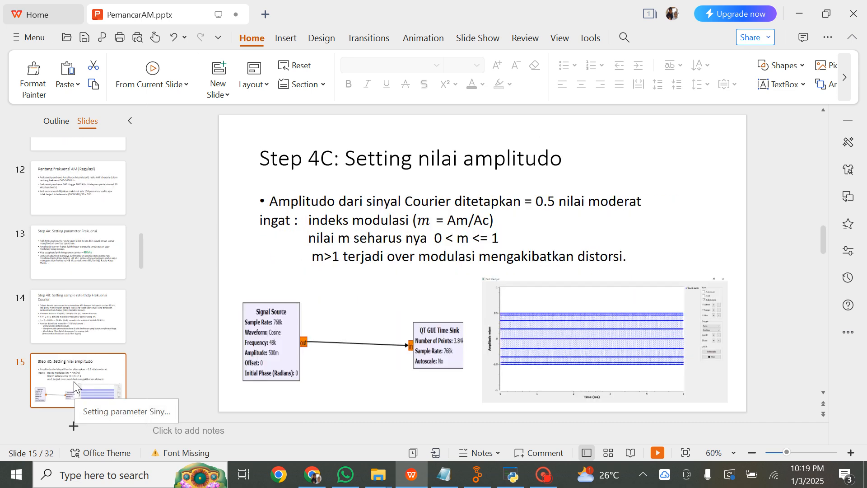
key(Down)
key(Down)
key(Down)
key(Down)
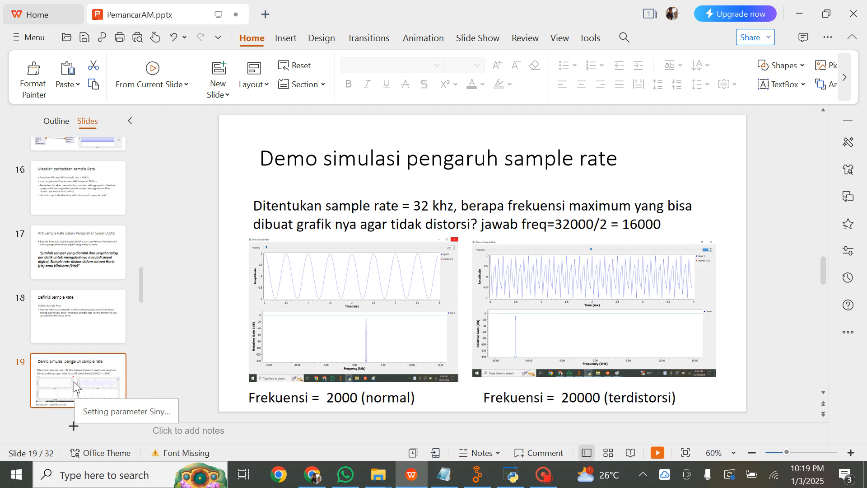
key(Up)
key(Up)
key(Up)
key(Up)
key(Up)
key(Up)
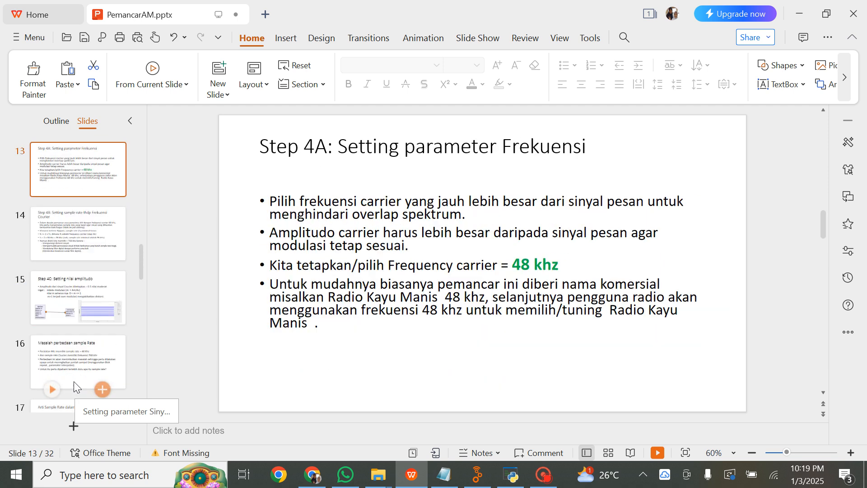
key(Up)
key(Up)
key(Up)
key(Up)
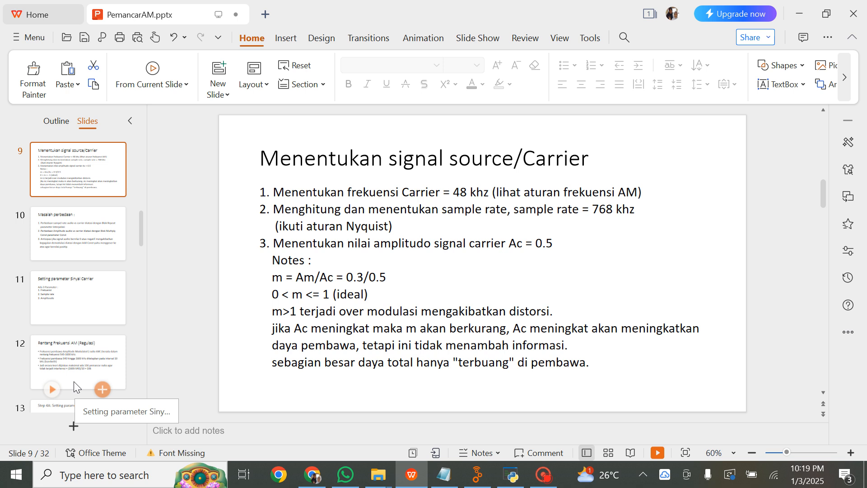
key(Up)
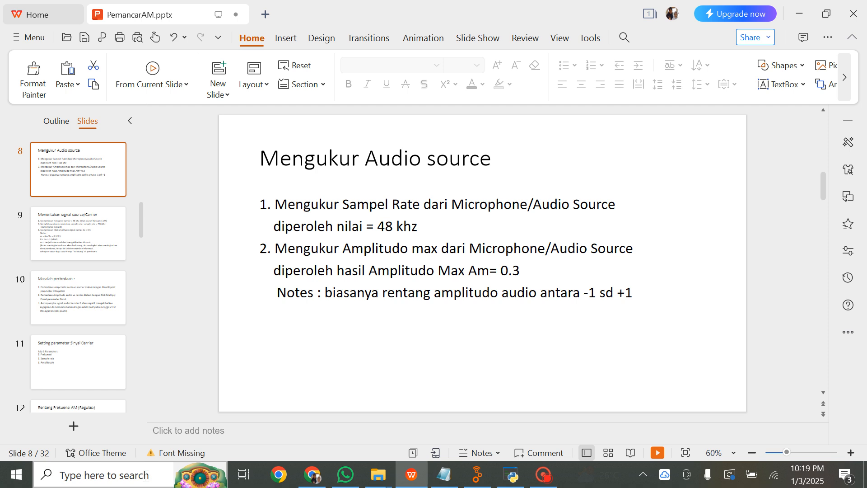
Step: Open the Windows sound settings and bring up the Sound Control Panel
click(130, 479)
text(soun)
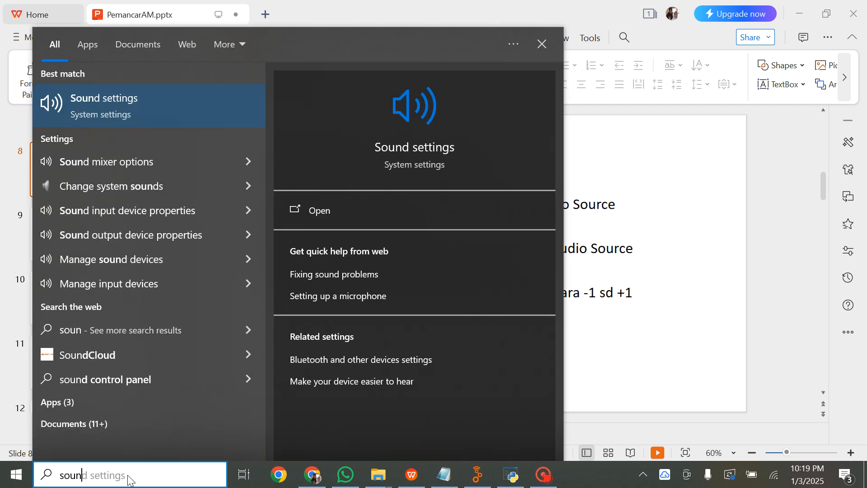
click(95, 105)
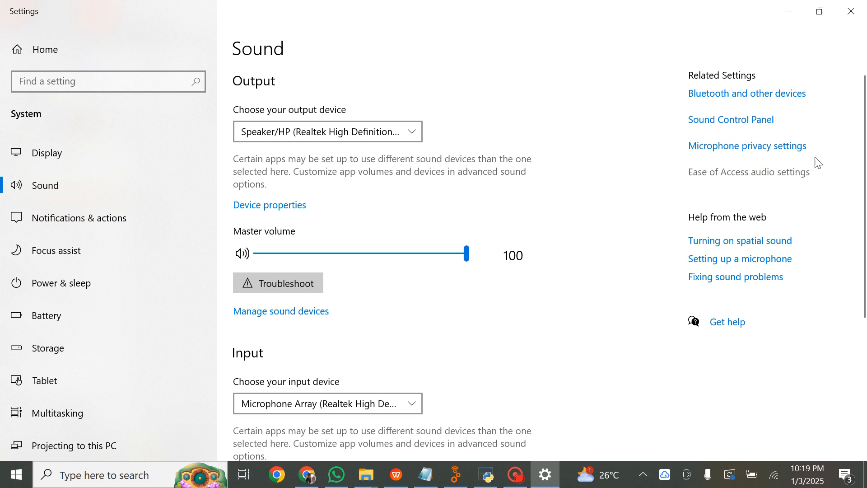
click(715, 121)
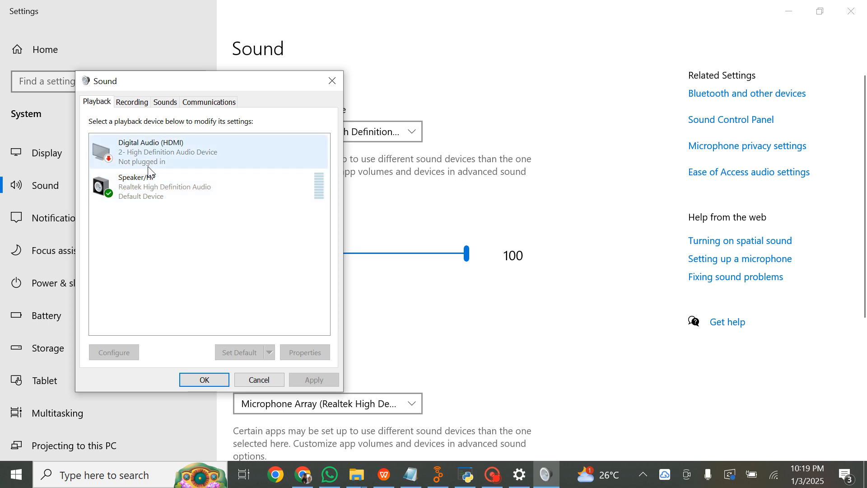
Step: Check the Microphone Array recording device's default format in its advanced properties, then close the sound dialogs and Settings
click(129, 100)
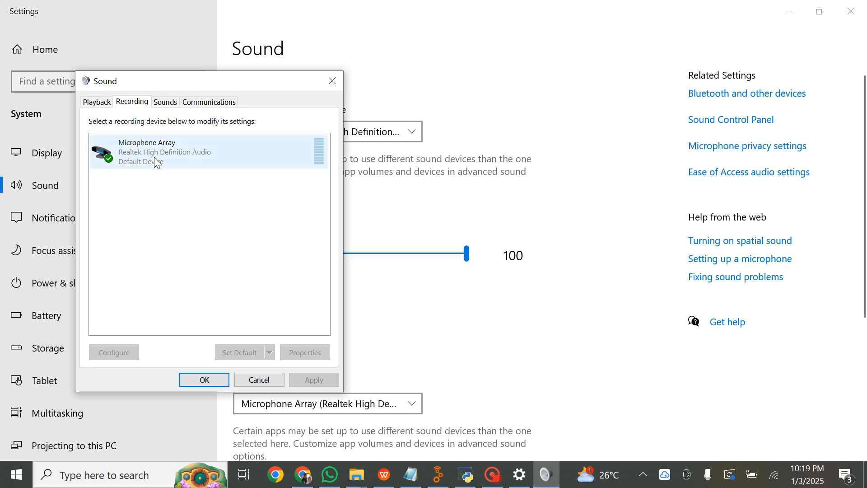
click(147, 146)
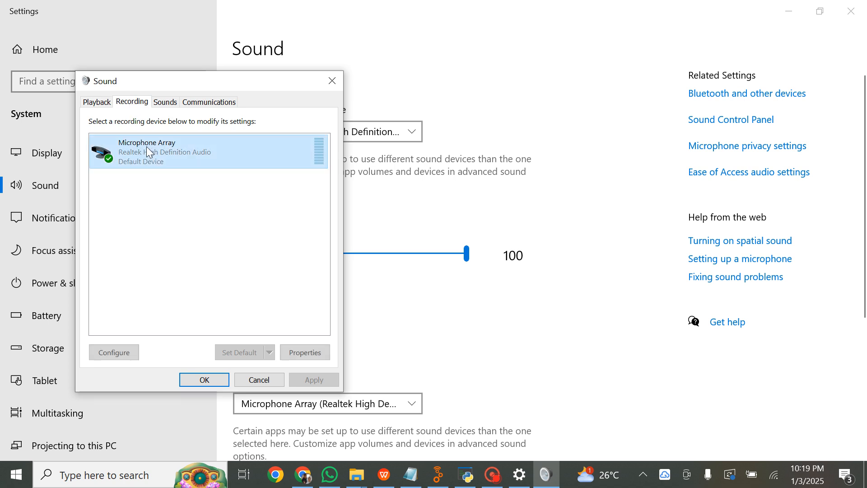
click(306, 353)
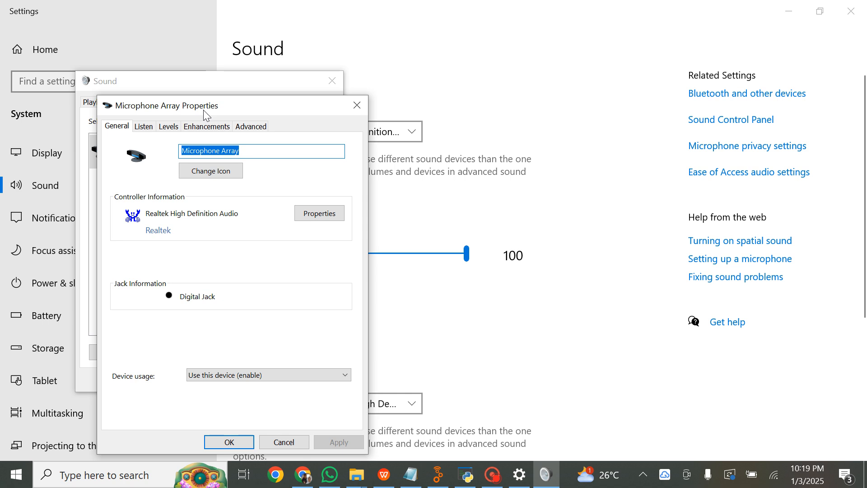
click(267, 126)
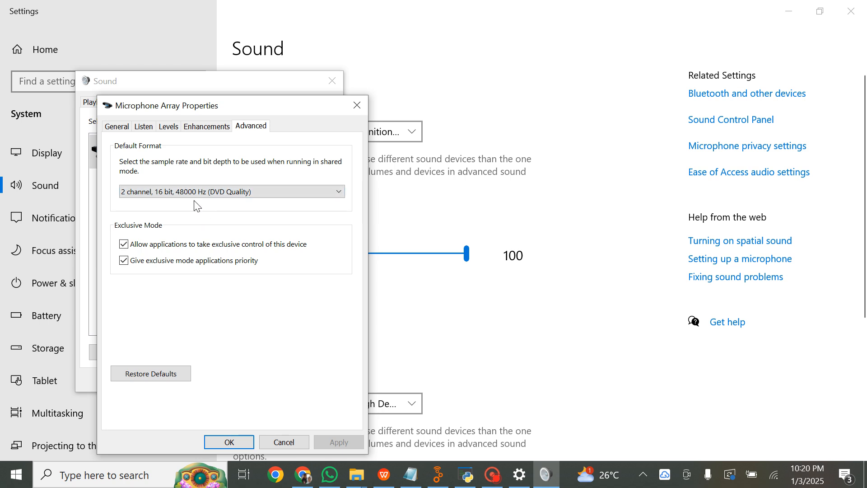
click(284, 441)
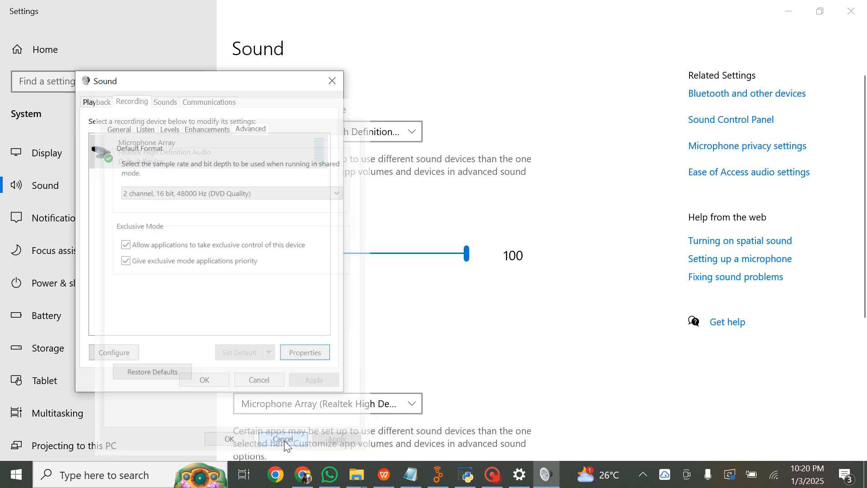
click(203, 380)
click(848, 10)
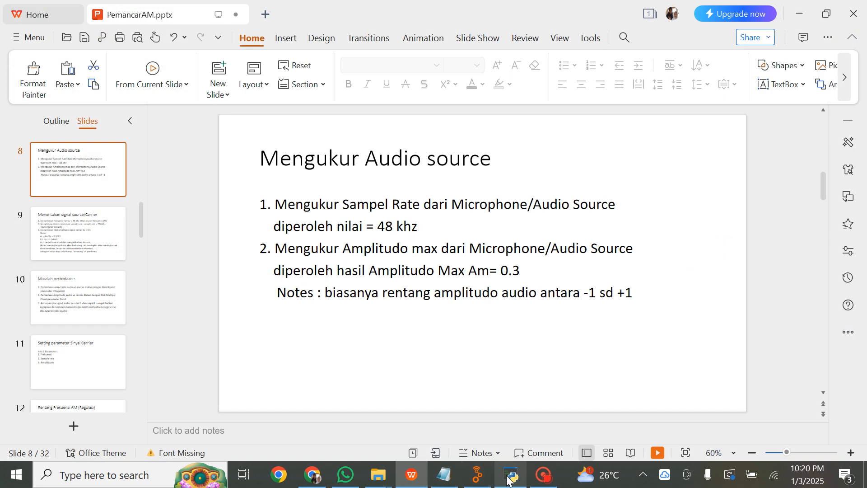
Step: Return to the PemancarAM flowgraph and check the Signal Source block's carrier frequency and other properties
click(417, 479)
click(83, 214)
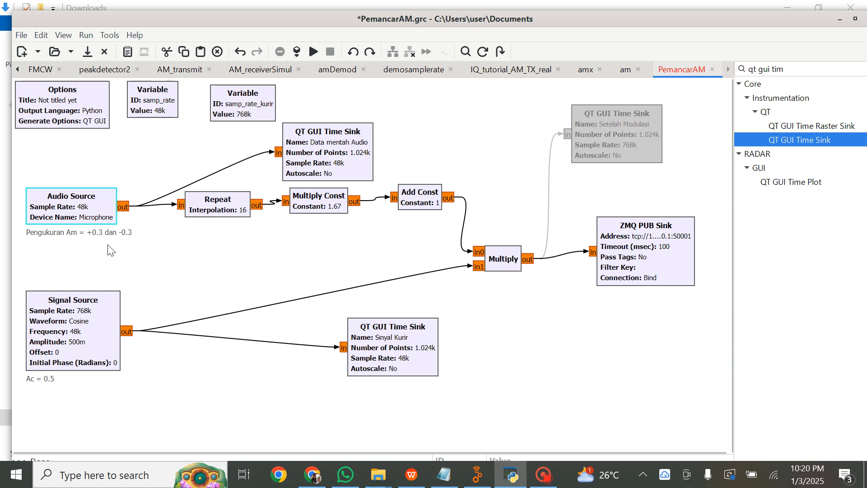
double_click(78, 327)
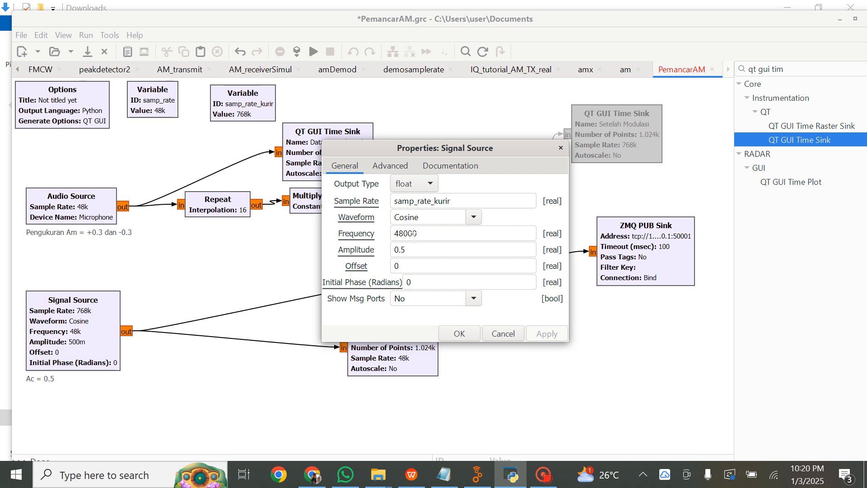
double_click(414, 234)
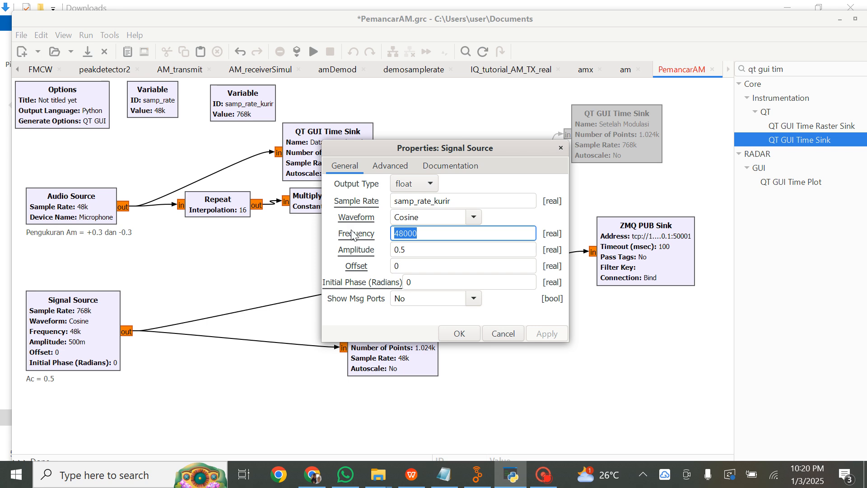
click(459, 334)
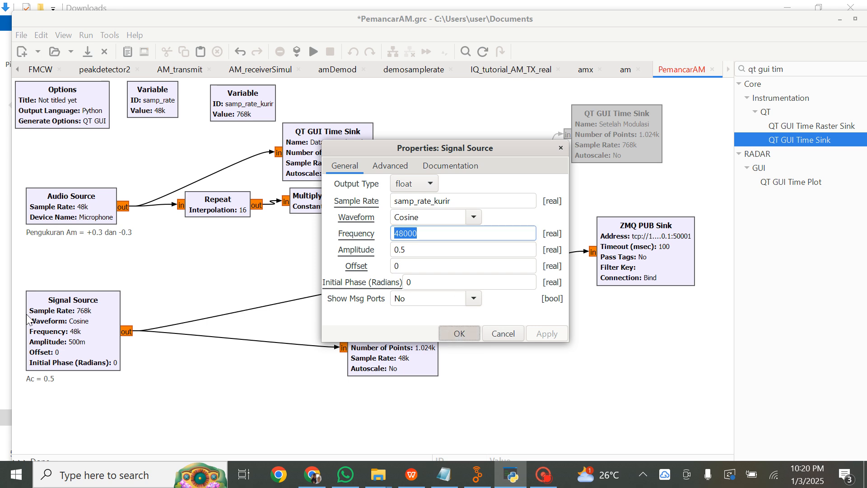
click(92, 313)
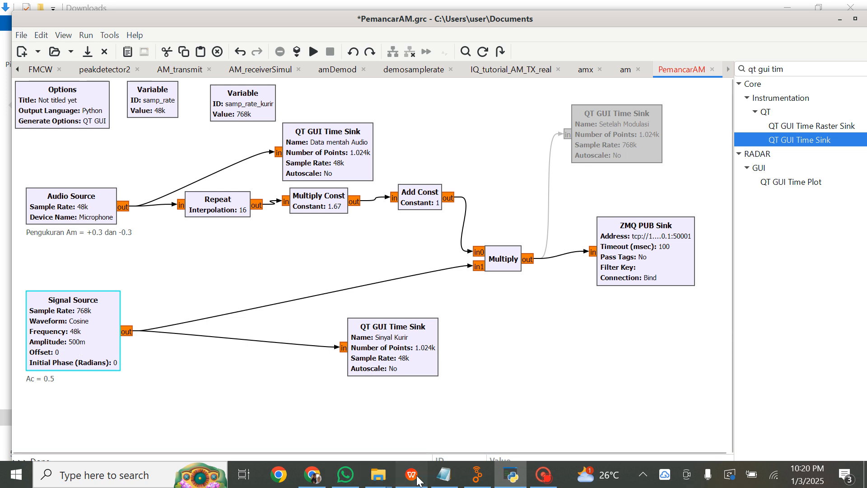
Step: Switch to WPS Presentation and review the slides from "Menentukan signal source/Carrier" to "Rentang Frekuensi AM (Regulasi)"
click(404, 474)
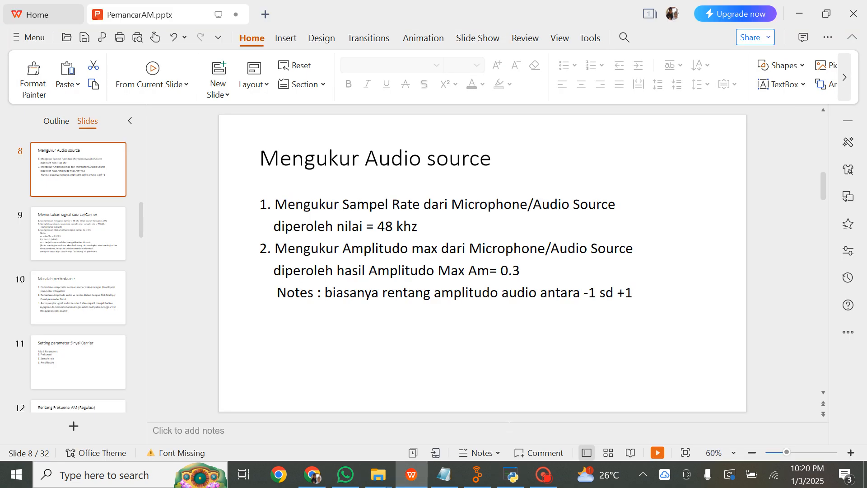
click(75, 225)
click(486, 157)
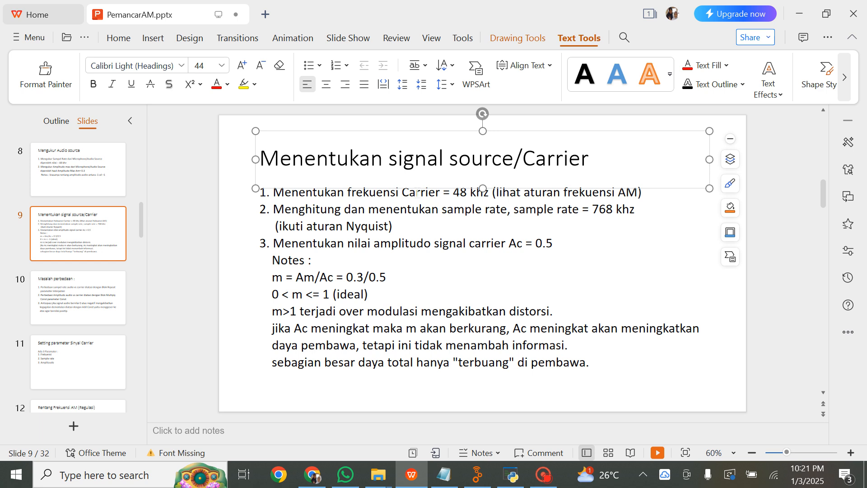
click(478, 192)
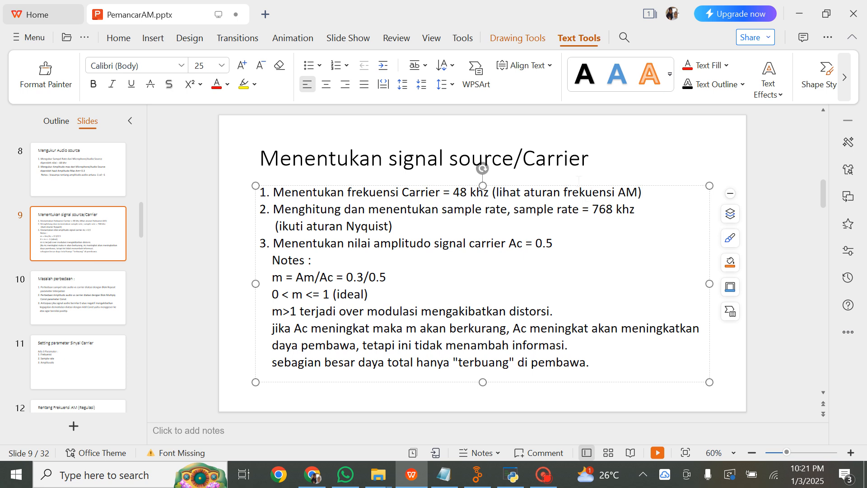
click(85, 283)
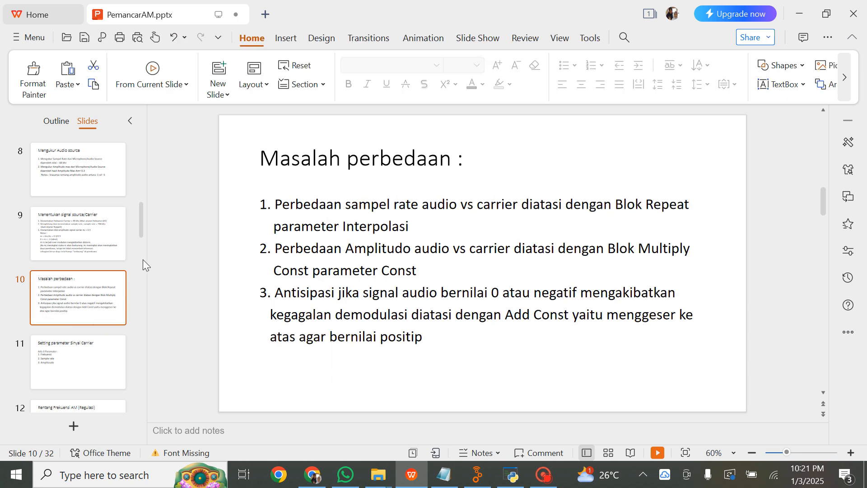
key(Down)
key(Down)
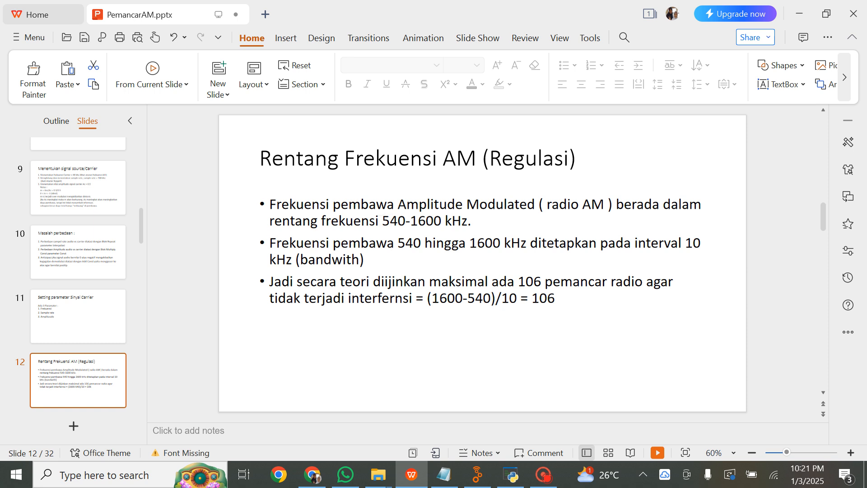
Step: Read through the carrier range, channel interval and transmitter limit on the AM regulation slide and advance to "Step 4A: Setting parameter Frekuensi"
click(380, 221)
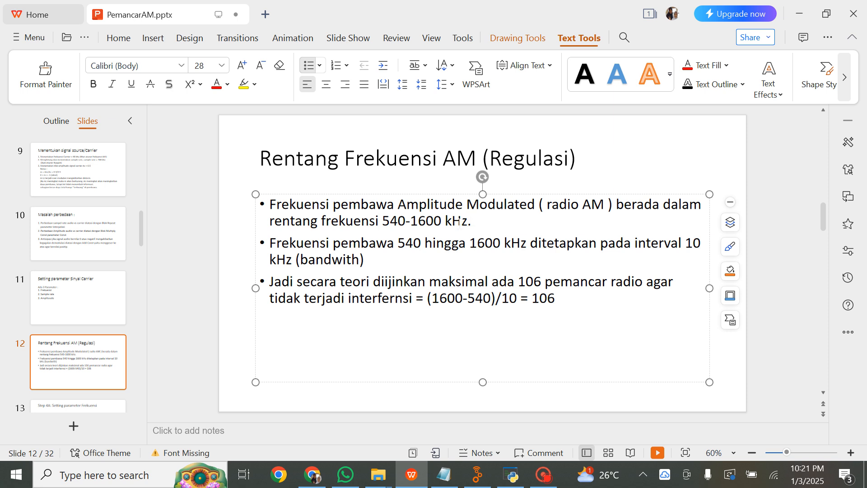
click(460, 223)
click(389, 221)
click(435, 221)
click(406, 221)
drag(427, 221, 432, 222)
click(651, 244)
click(367, 282)
click(545, 281)
click(607, 280)
click(91, 365)
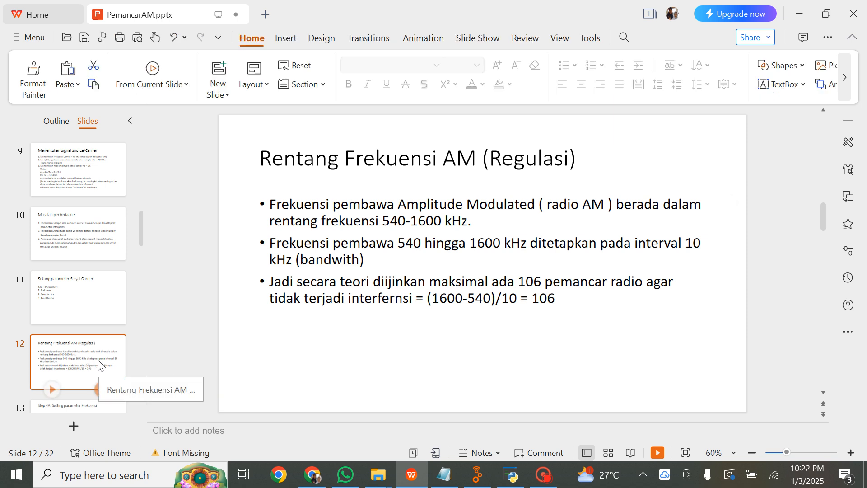
key(Down)
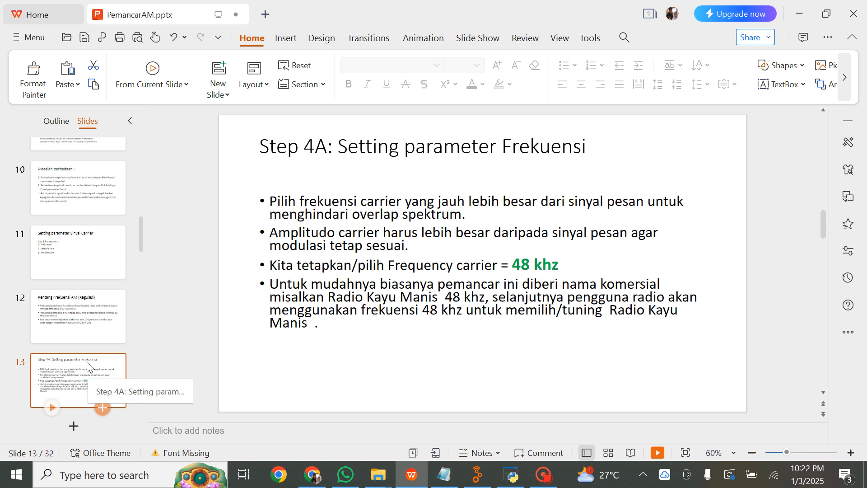
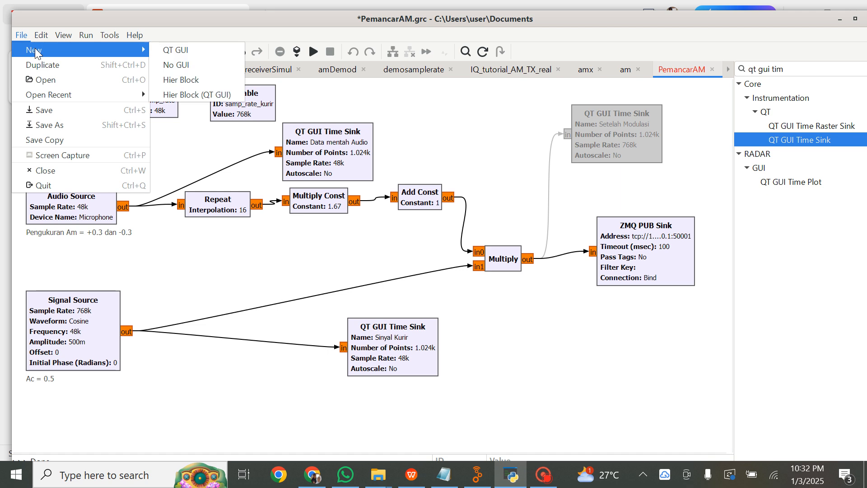
Step: Create a new QT GUI flowgraph in GNU Radio Companion and move the samp_rate Variable block clear of the Options block
click(192, 51)
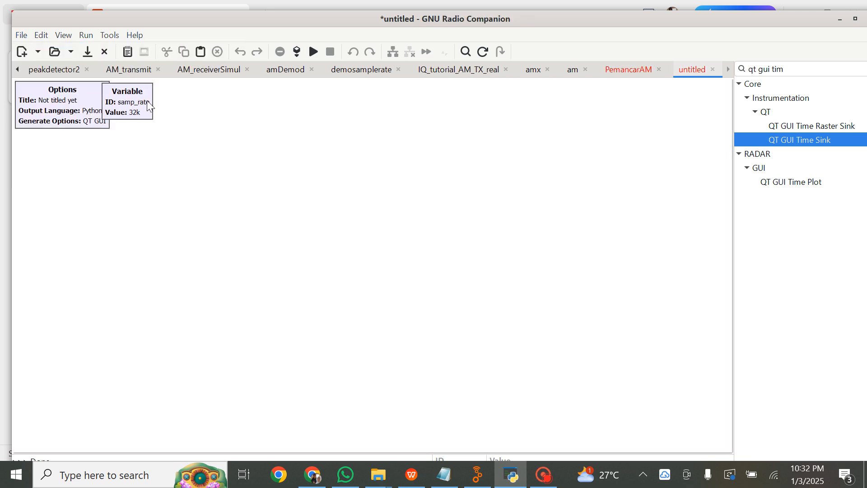
drag(147, 97, 176, 109)
double_click(156, 120)
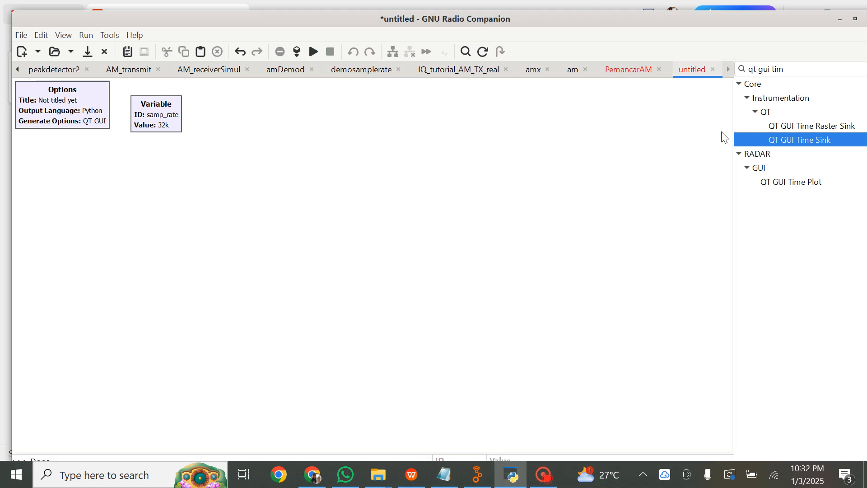
click(459, 333)
Step: Add a Signal Source block to the new flowgraph and place it below the Options block
key(ctrl+f)
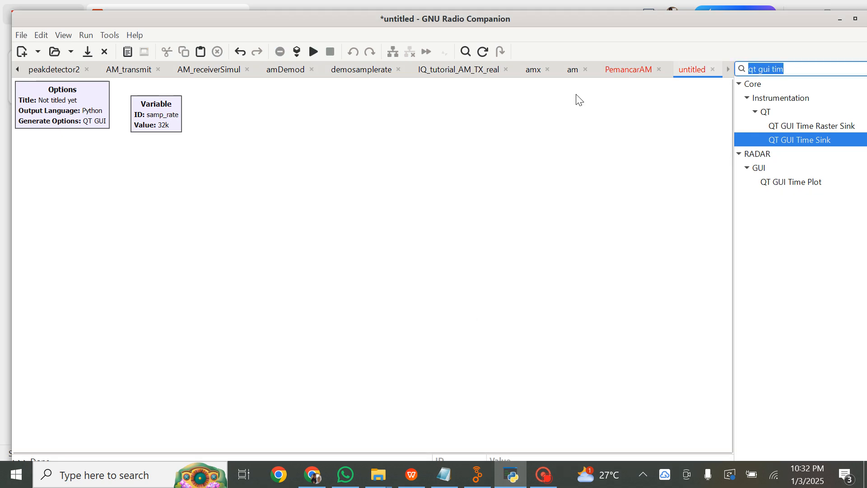
text(sign)
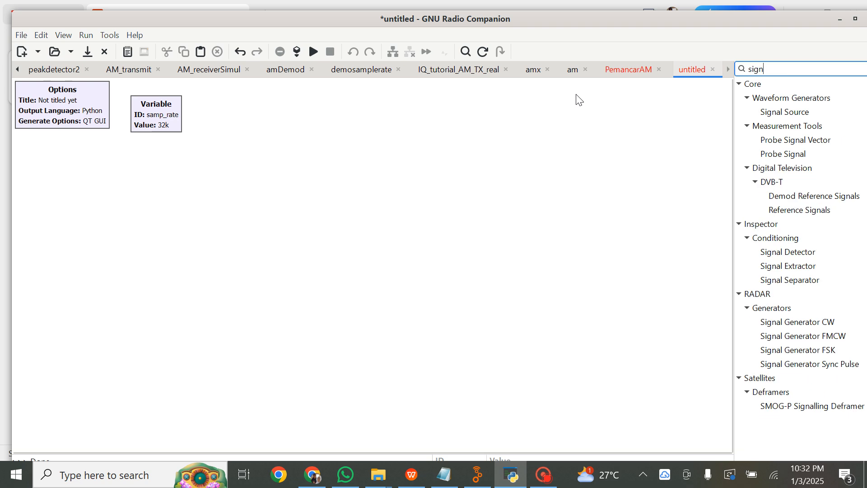
double_click(773, 112)
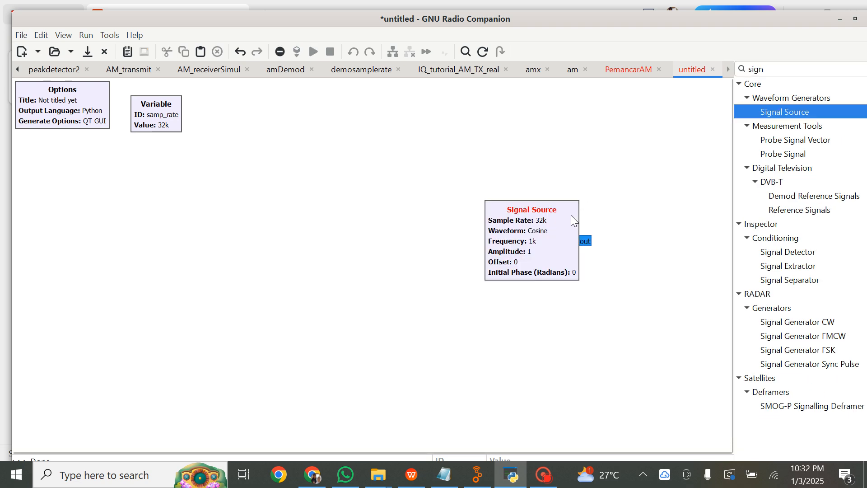
drag(571, 216, 116, 176)
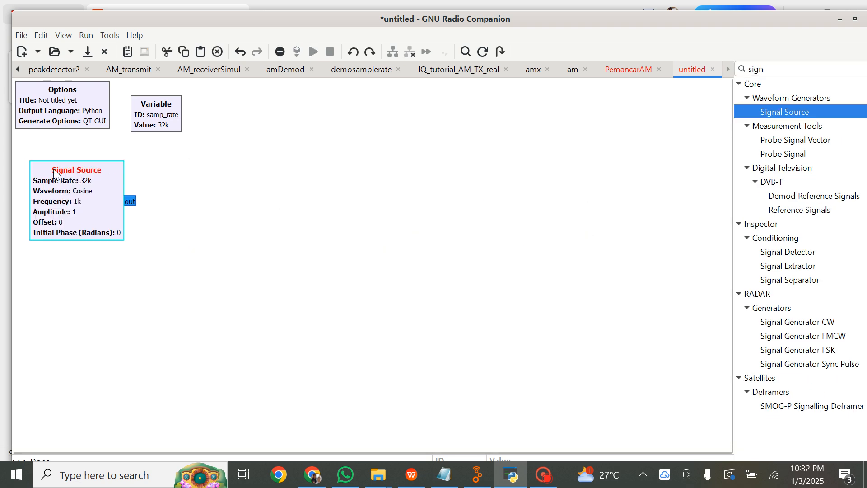
Step: Add a QT GUI Time Sink block and place it to the right of the Signal Source
key(ctrl+f)
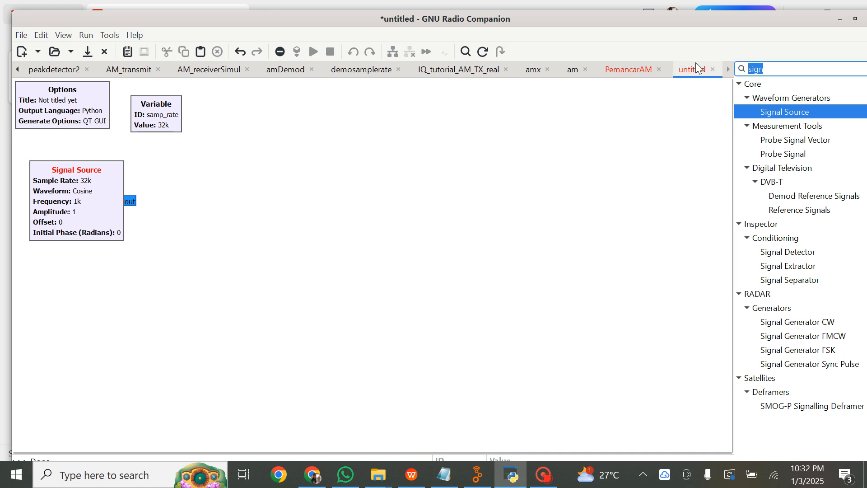
text(qt gui ti)
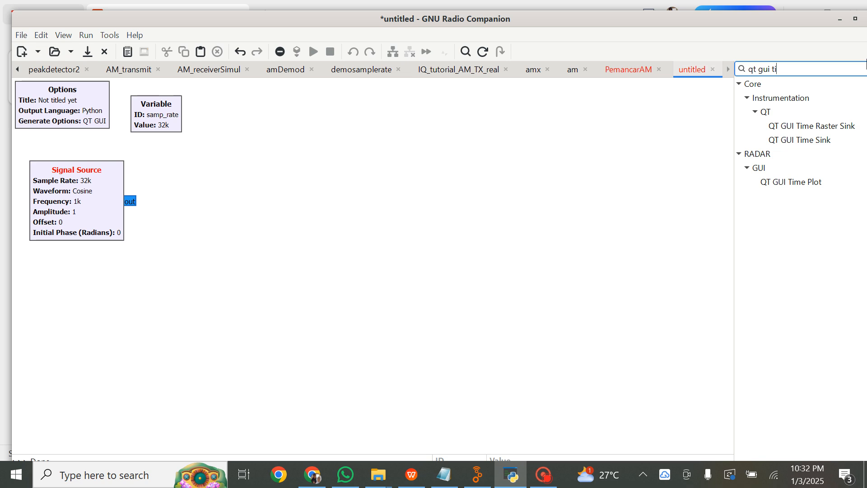
double_click(788, 139)
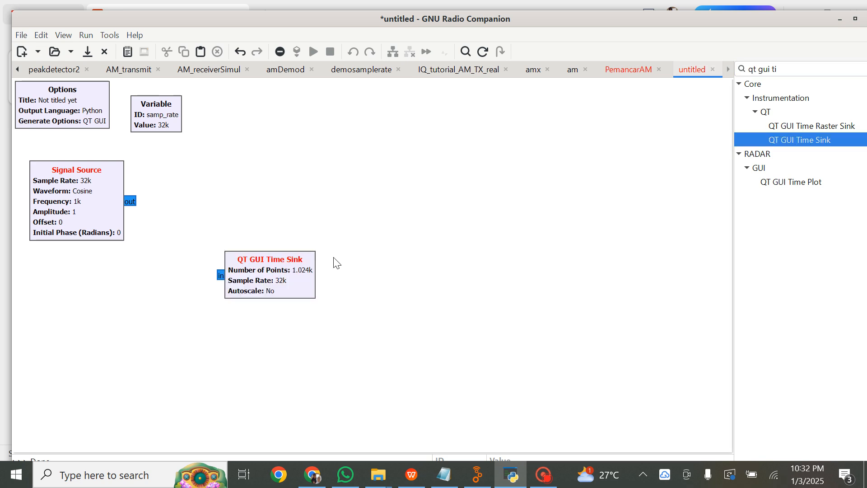
drag(333, 260, 402, 178)
Step: Set the Signal Source block's output type to float
double_click(89, 197)
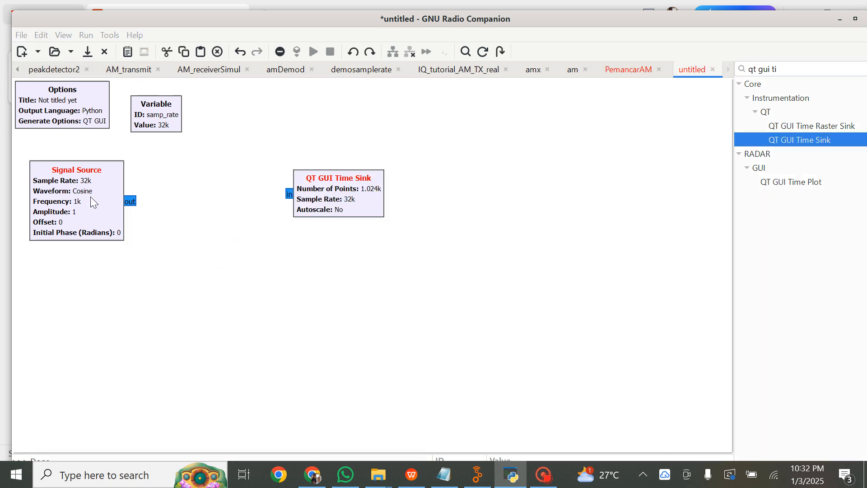
click(426, 181)
click(405, 201)
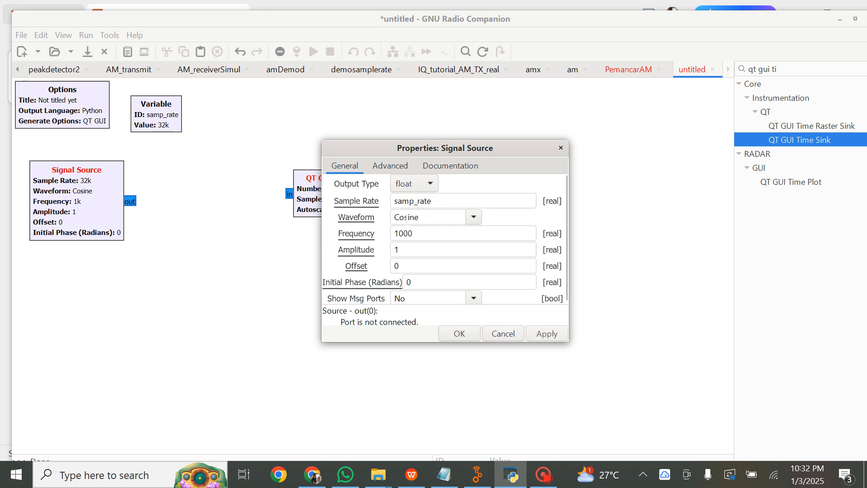
click(459, 333)
Step: Set the QT GUI Time Sink block's input type to Float
double_click(322, 211)
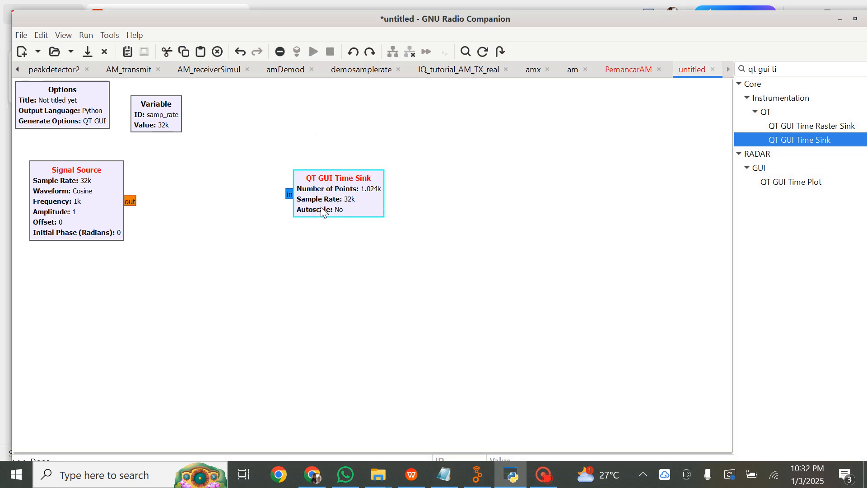
click(468, 189)
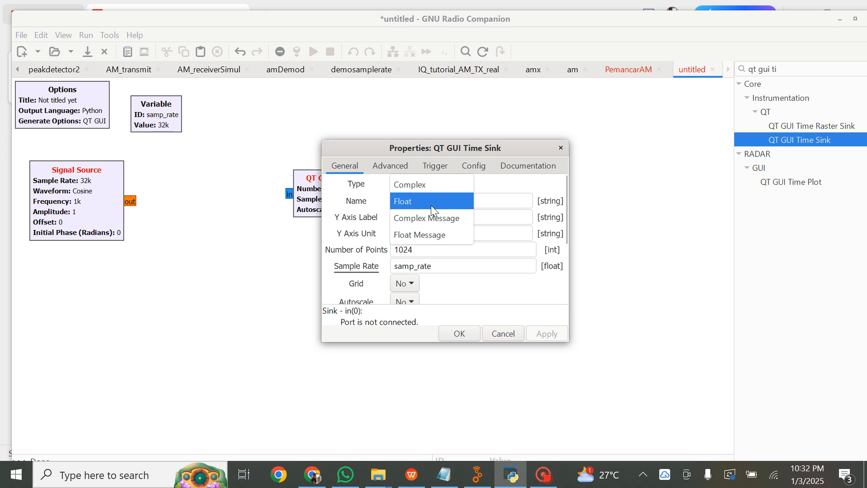
click(431, 205)
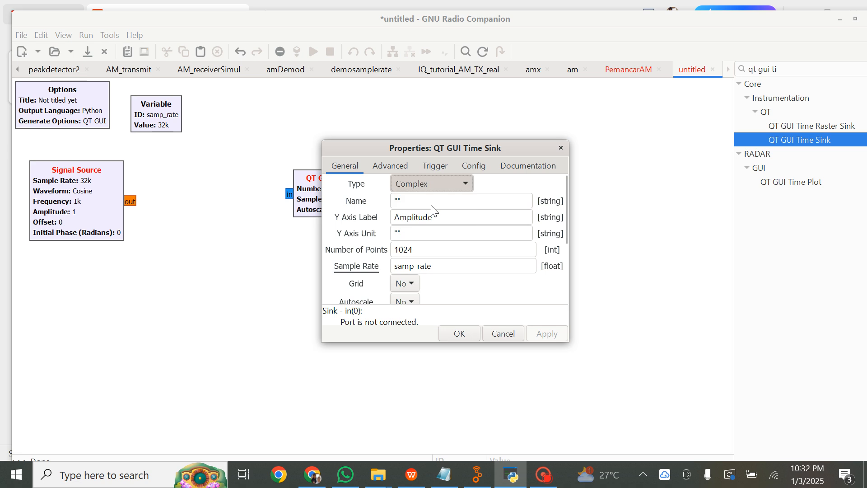
click(458, 335)
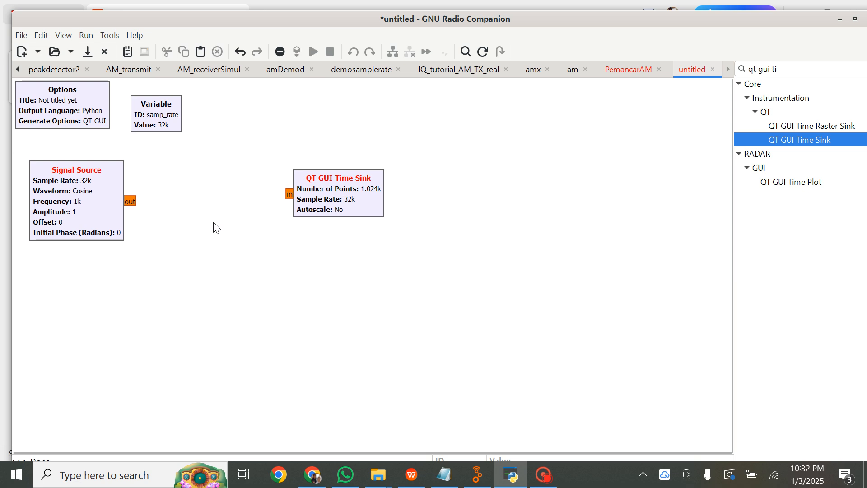
Step: Connect the Signal Source output to the QT GUI Time Sink input
click(53, 216)
click(330, 204)
click(98, 214)
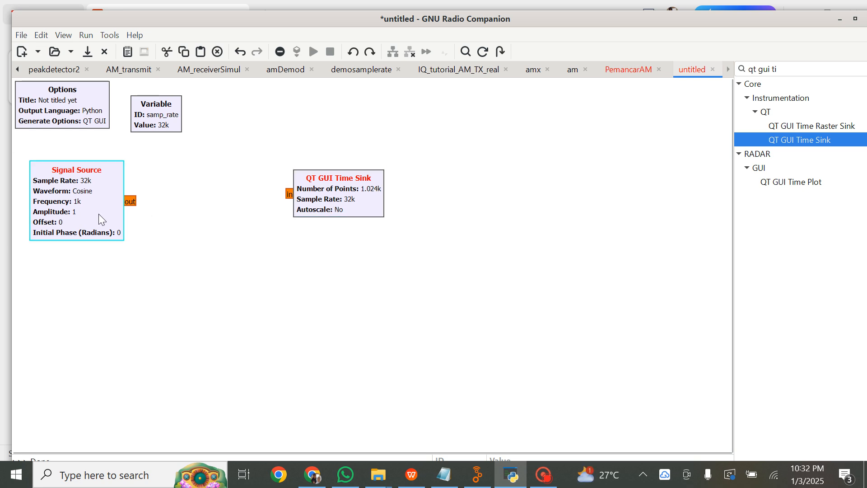
click(351, 199)
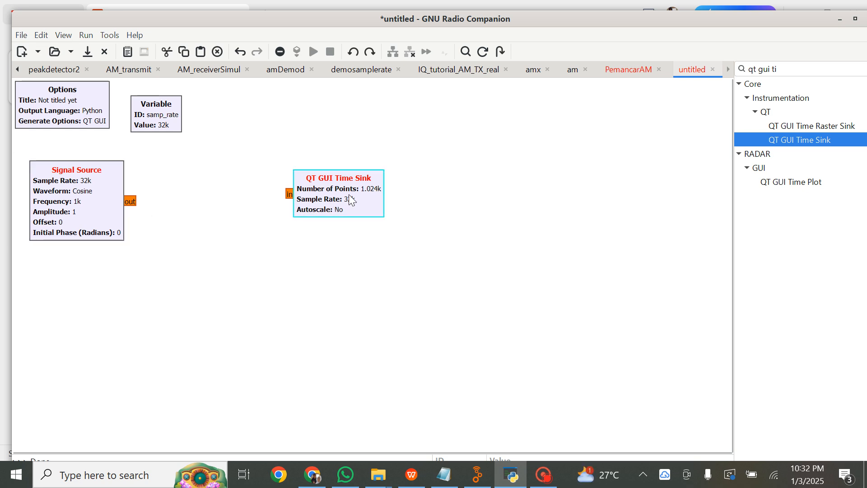
click(84, 198)
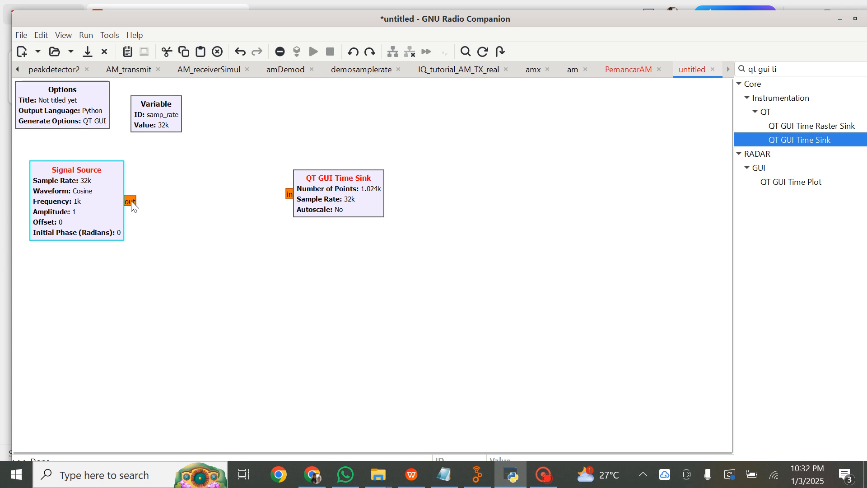
drag(130, 201, 279, 200)
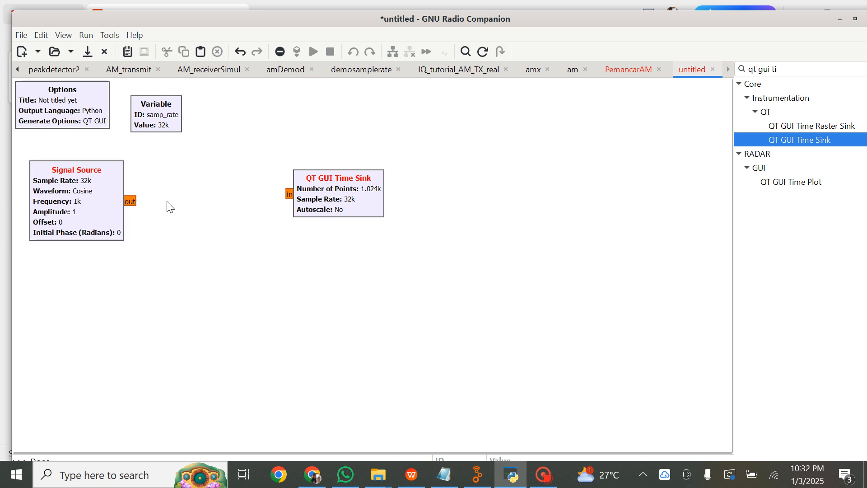
drag(134, 202, 286, 194)
Step: Review the Frequency setting in the Signal Source block's properties
double_click(83, 219)
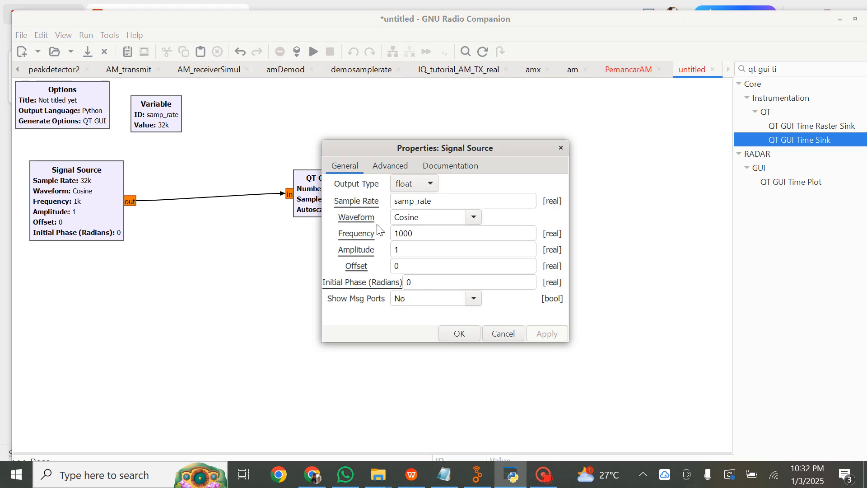
drag(433, 237, 366, 237)
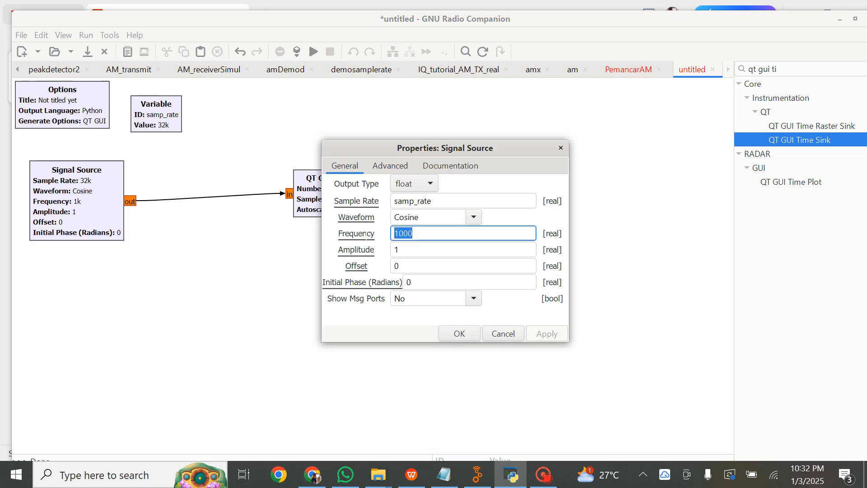
click(459, 333)
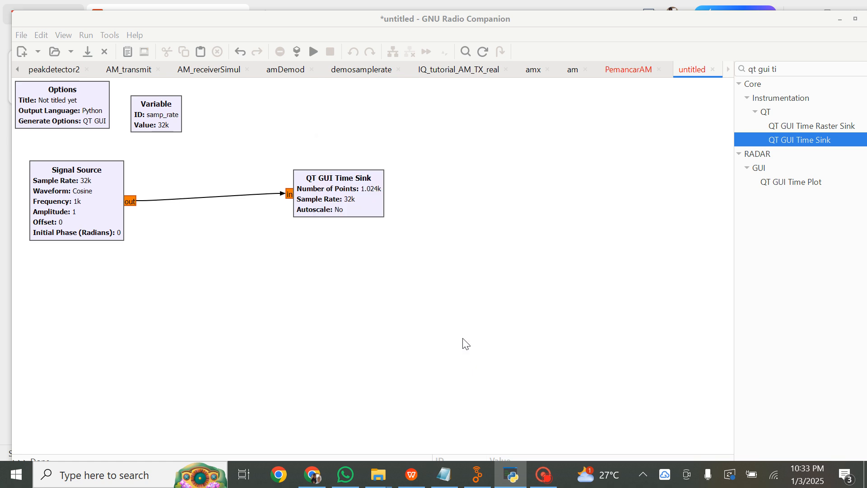
Step: Save the flowgraph as uji.grc in Documents, replacing the existing file, and run it
click(313, 53)
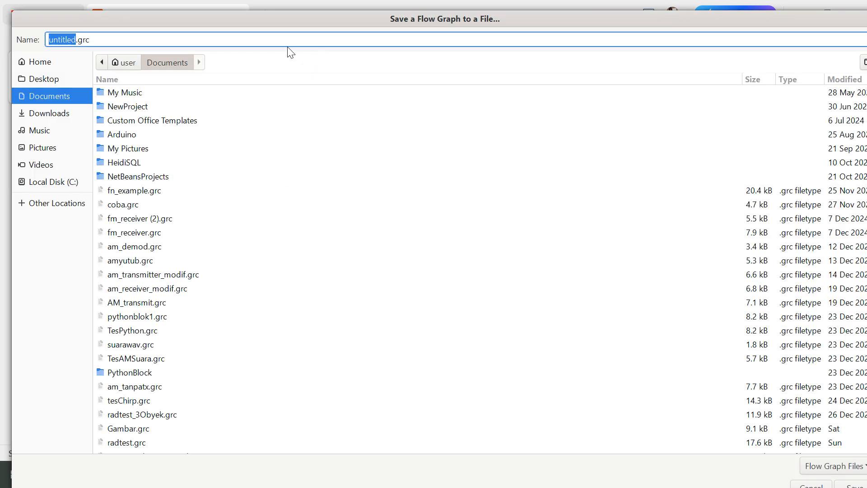
text(uji)
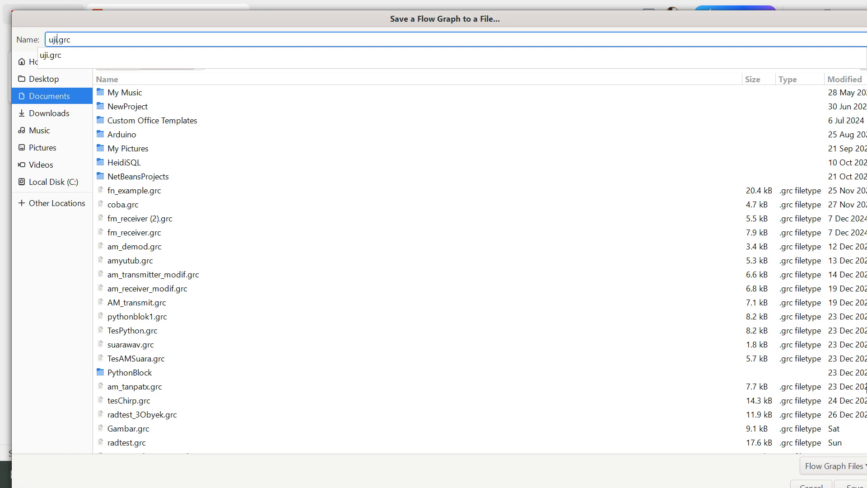
click(848, 481)
click(848, 482)
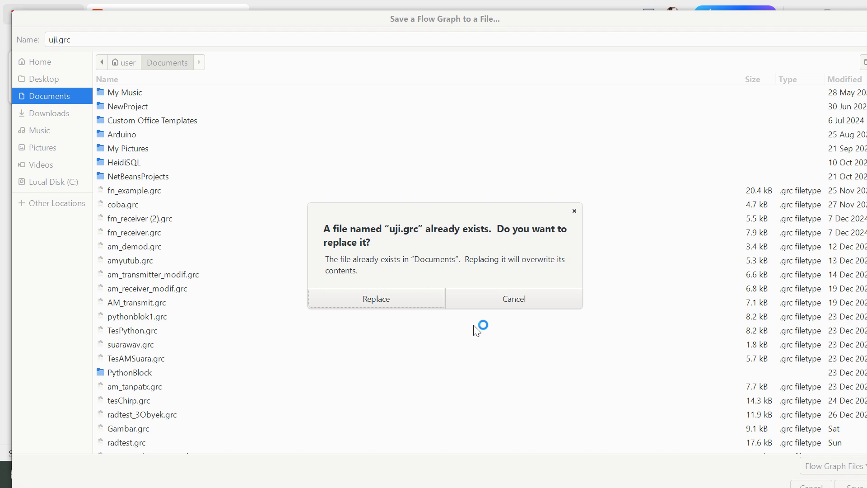
click(424, 304)
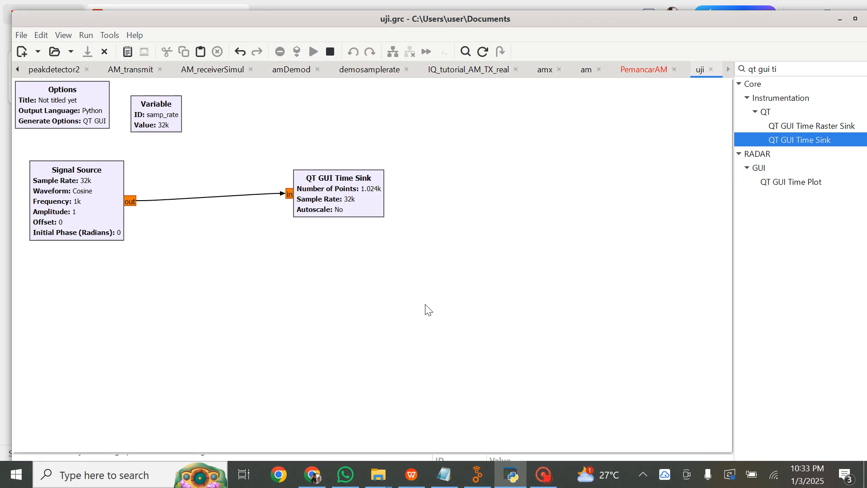
key(F6)
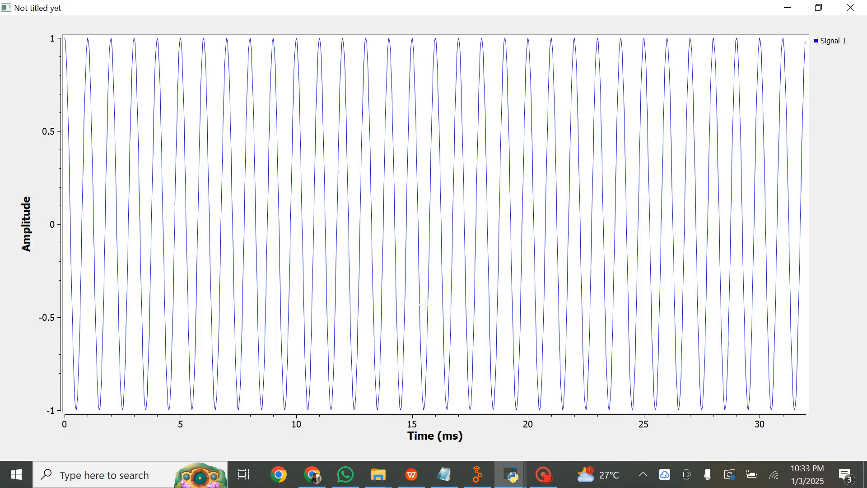
Step: Examine the generated cosine wave at several amplitude scales and close the plot window
scroll(470, 154, down, 8)
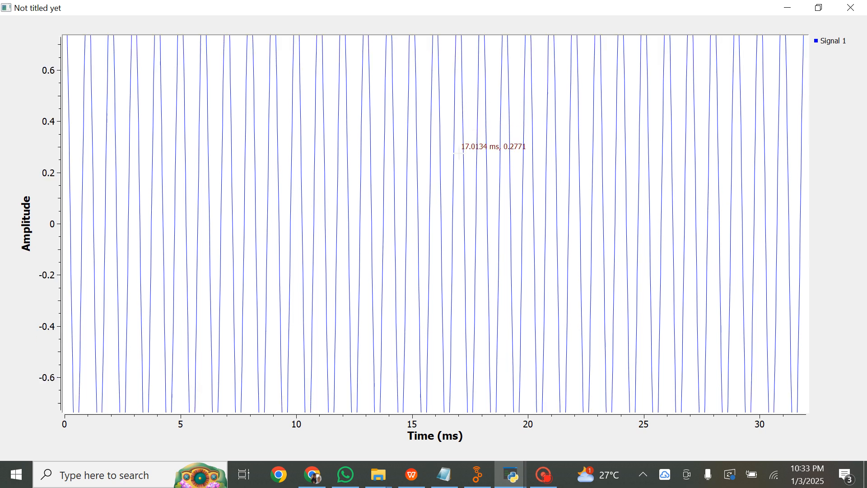
scroll(456, 158, up, 17)
scroll(449, 163, up, 4)
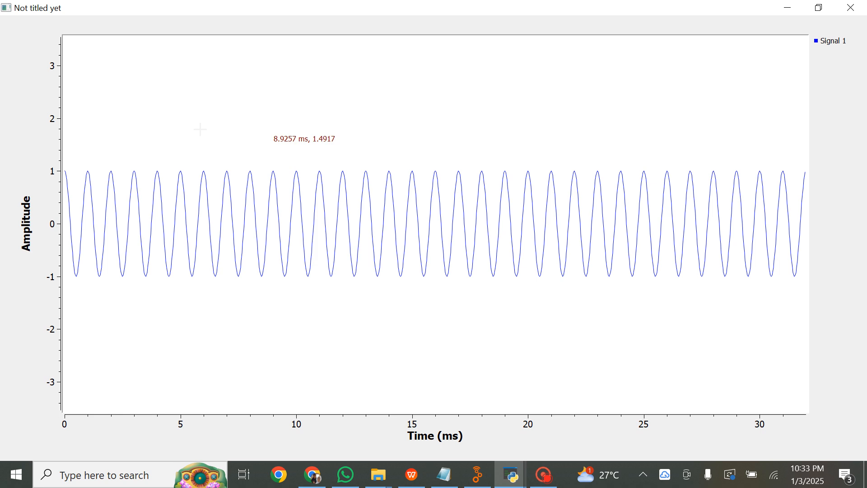
scroll(237, 219, up, 5)
scroll(236, 218, down, 3)
scroll(235, 218, down, 4)
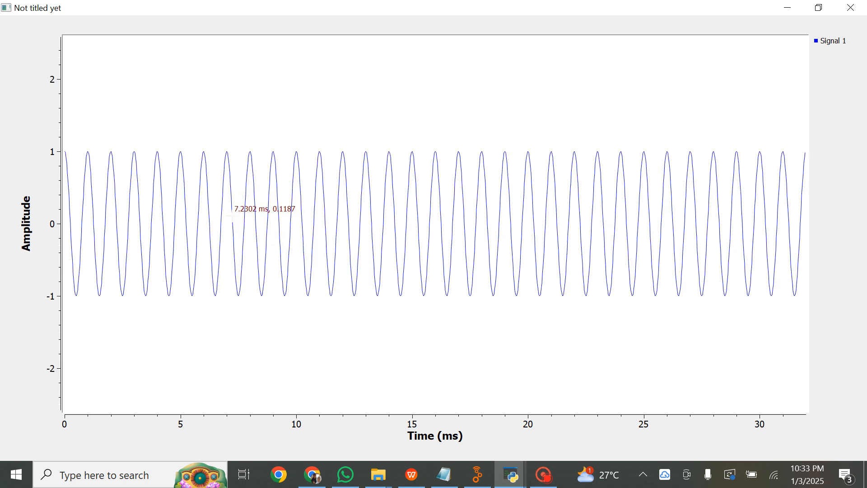
click(851, 7)
Step: Review the QT GUI Time Sink's vertical axis limits, Y min and Y max
double_click(340, 204)
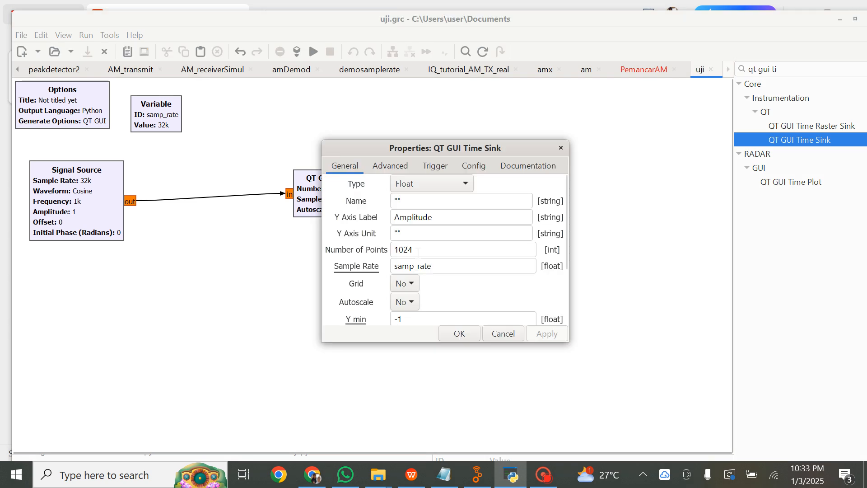
scroll(438, 252, down, 3)
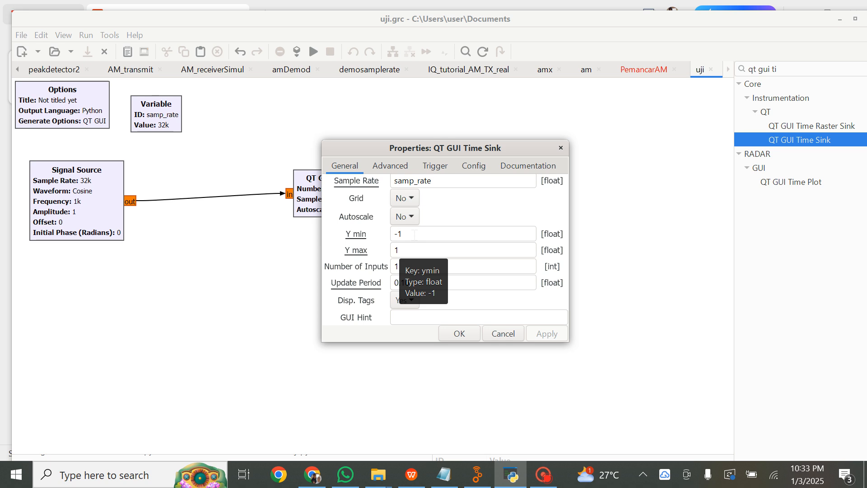
click(457, 333)
Step: Run the flowgraph again, inspect the waveform over narrower and wider amplitude ranges, and close the plot
click(315, 52)
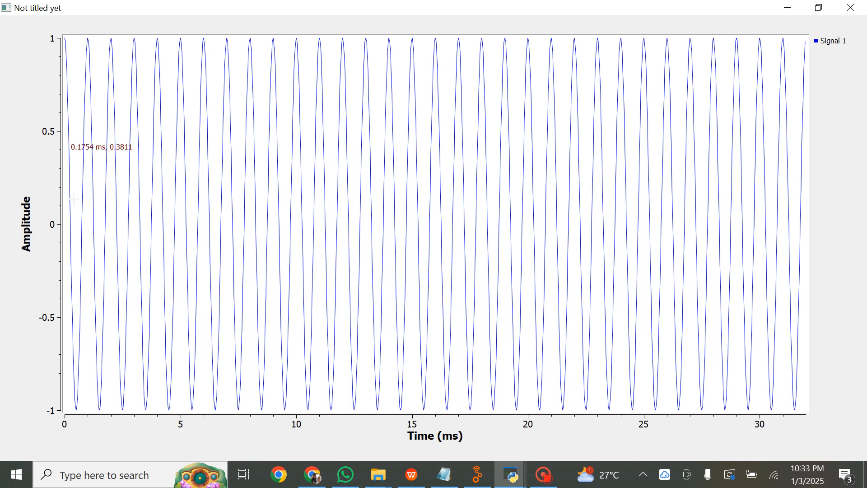
scroll(469, 239, down, 12)
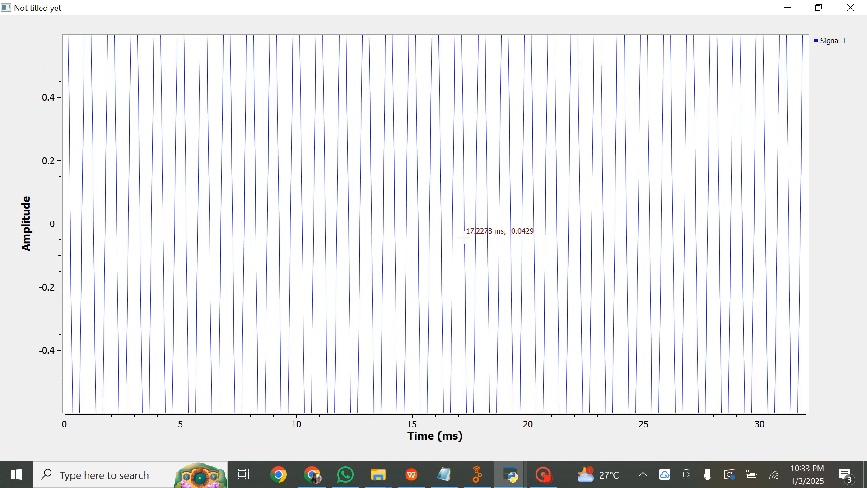
scroll(464, 236, down, 2)
scroll(456, 234, up, 20)
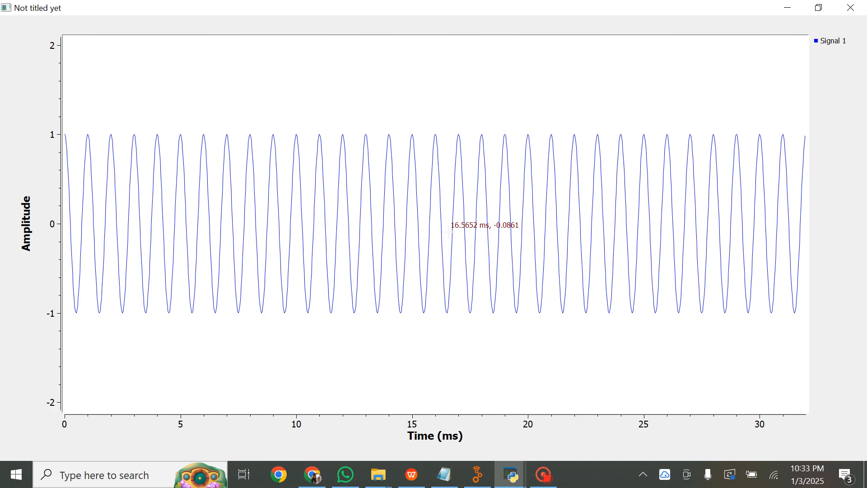
scroll(449, 231, up, 2)
scroll(450, 232, up, 6)
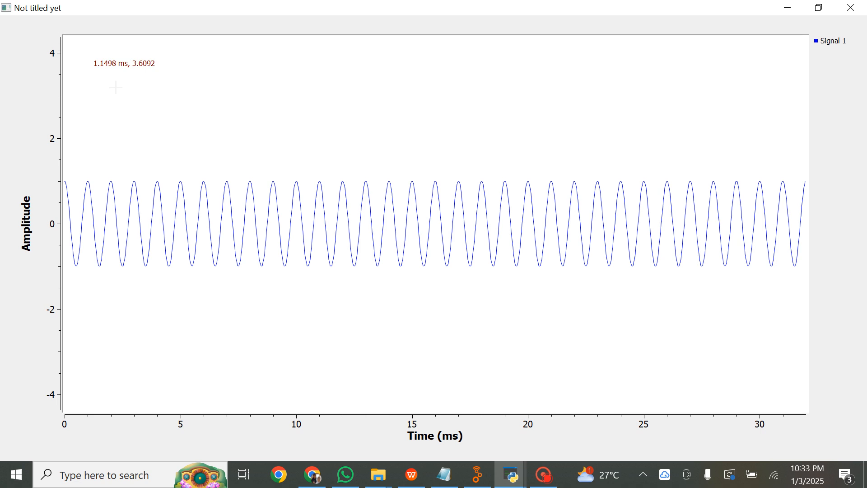
click(853, 8)
Step: Set the QT GUI Time Sink's Y min to -4 and Y max to 4, and run the flowgraph to check the plot
click(350, 188)
double_click(350, 188)
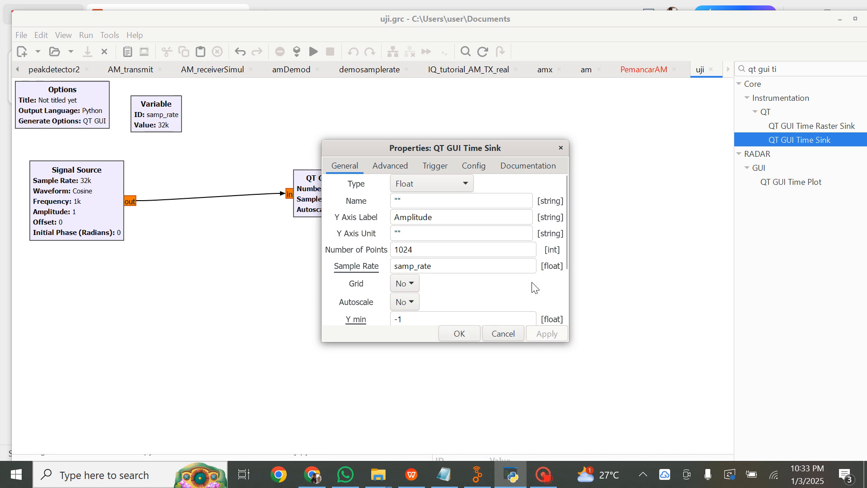
scroll(473, 291, down, 2)
click(433, 276)
key(BackSpace)
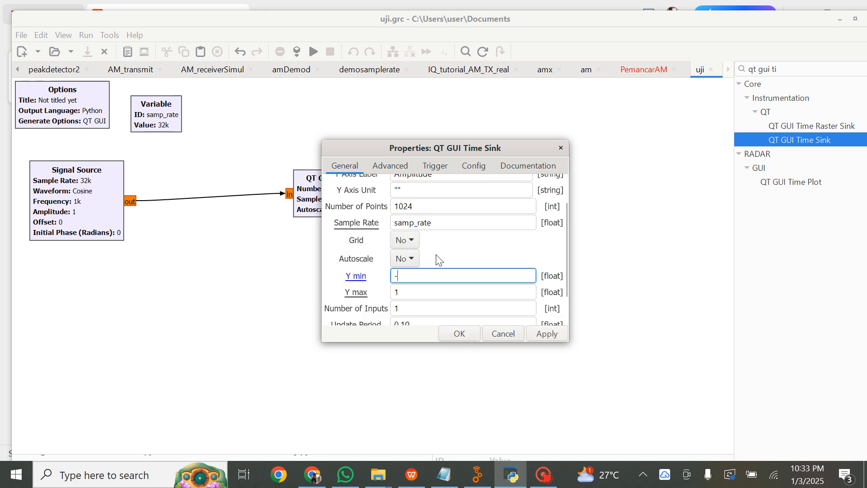
text(4)
click(406, 293)
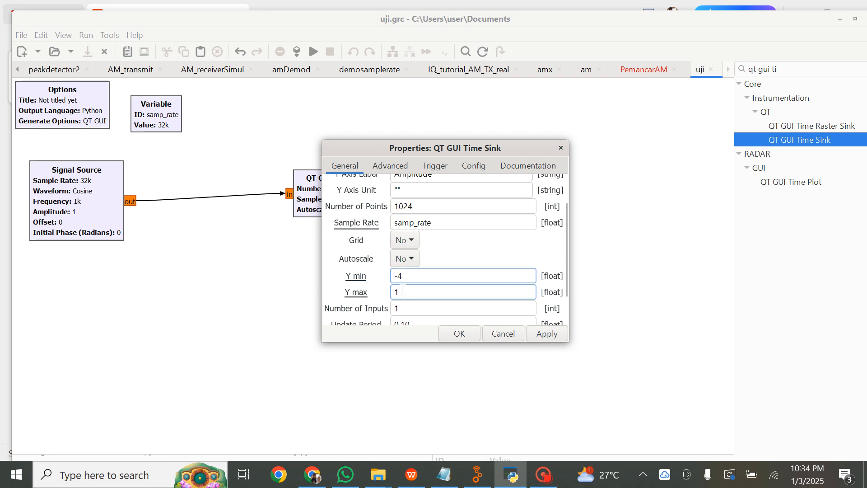
key(BackSpace)
text(4)
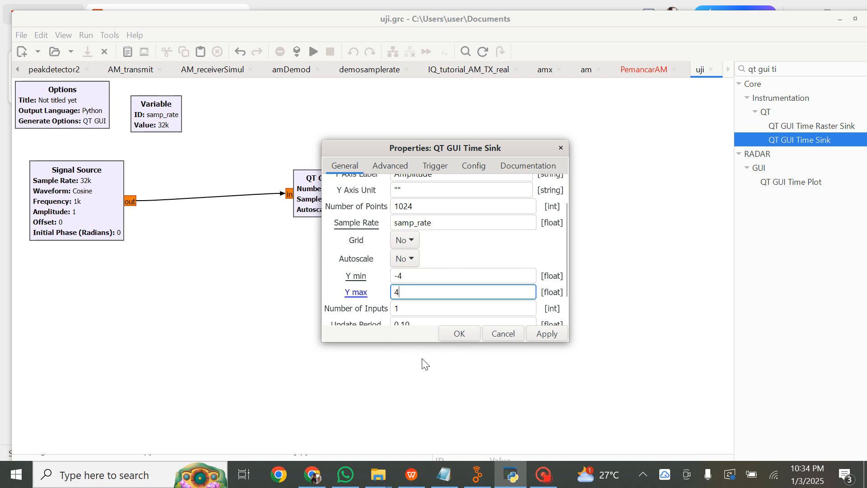
click(459, 335)
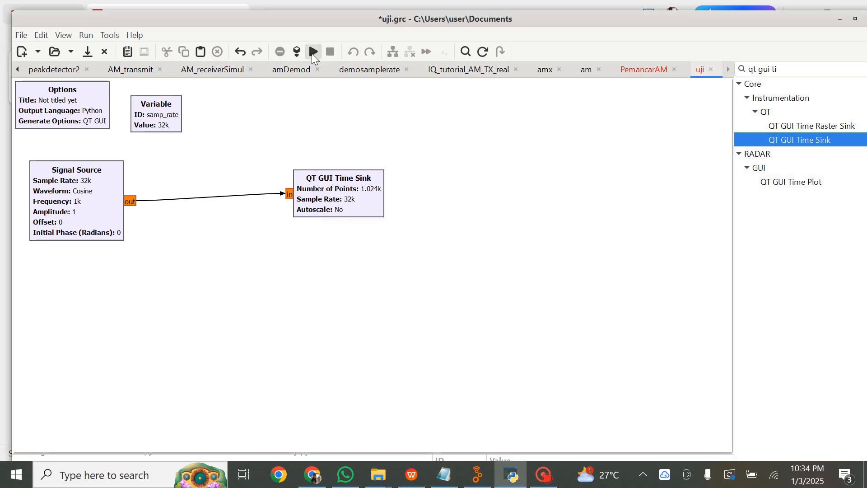
click(314, 52)
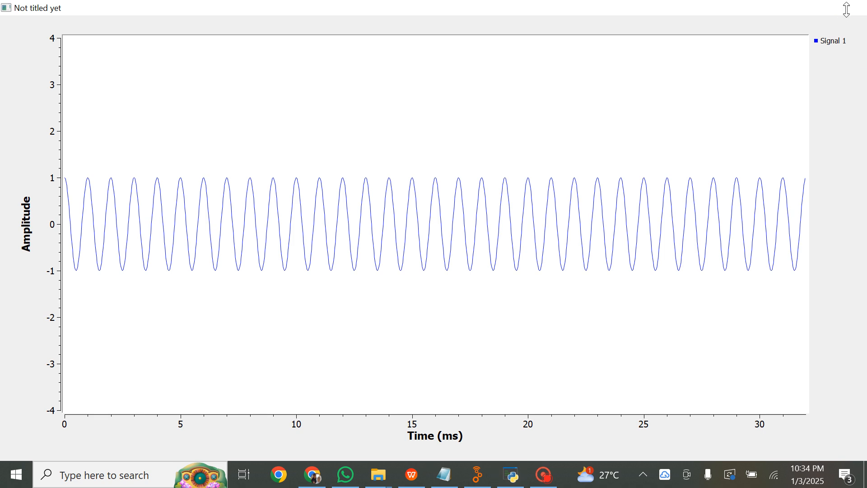
click(851, 8)
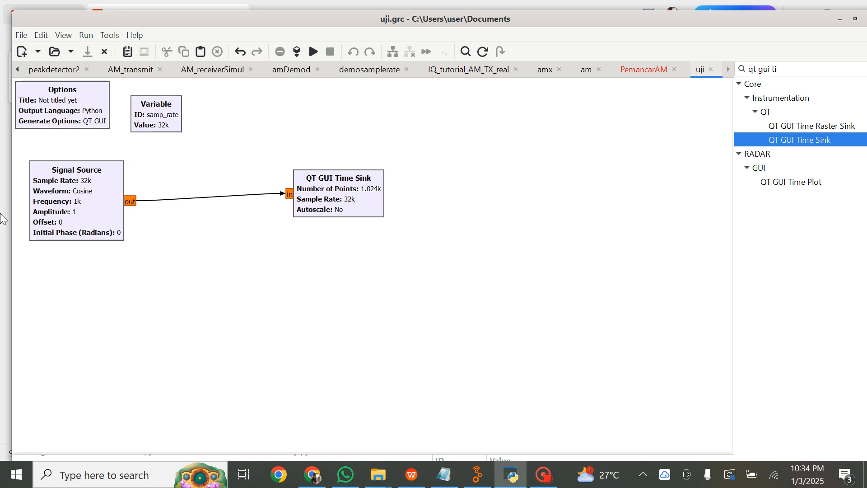
Step: Review the Signal Source block's frequency and amplitude parameters
click(74, 205)
double_click(74, 205)
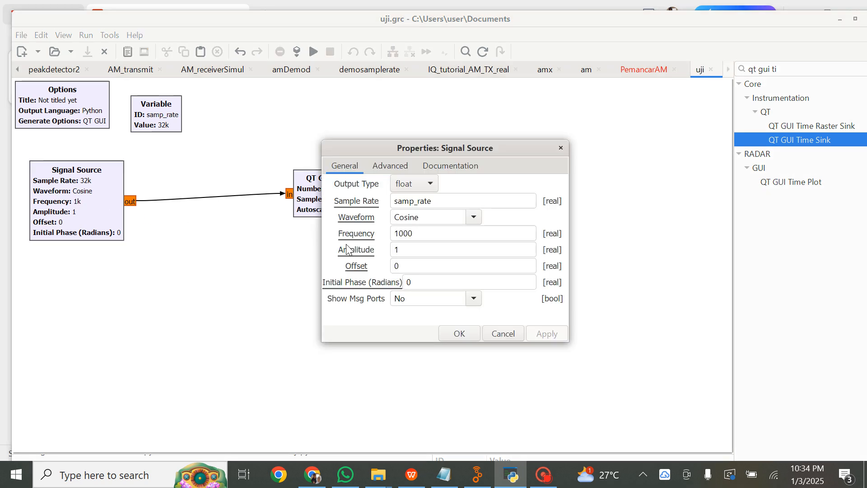
click(461, 333)
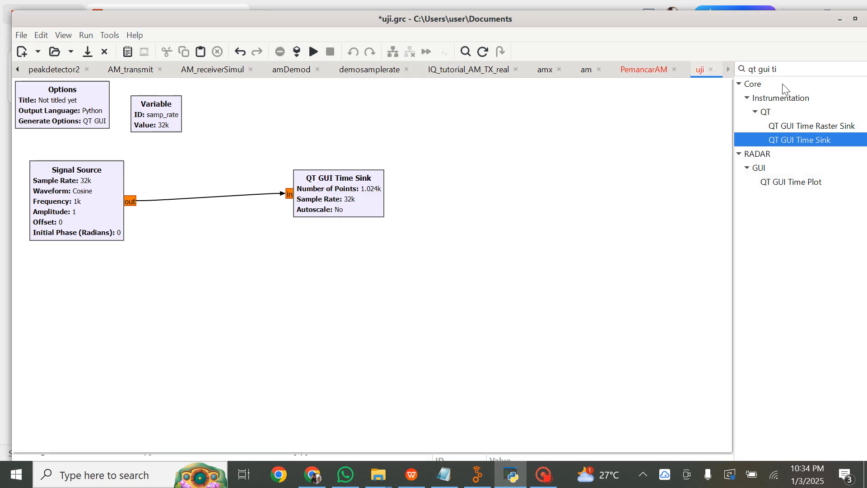
Step: Add a QT GUI Range block to the flowgraph and place it beside the samp_rate Variable block
drag(790, 72, 537, 74)
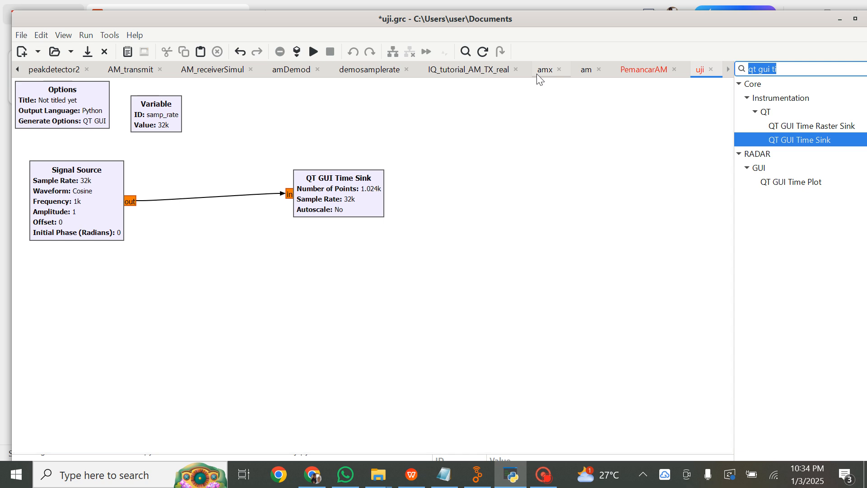
text(q)
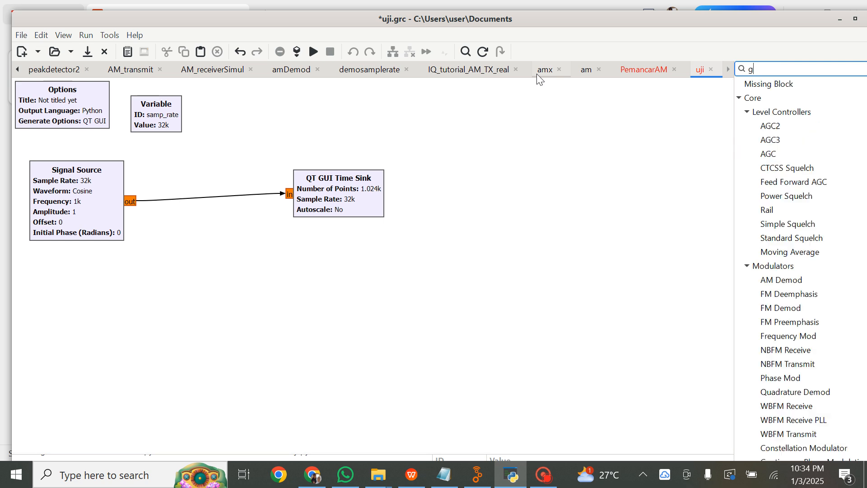
key(BackSpace)
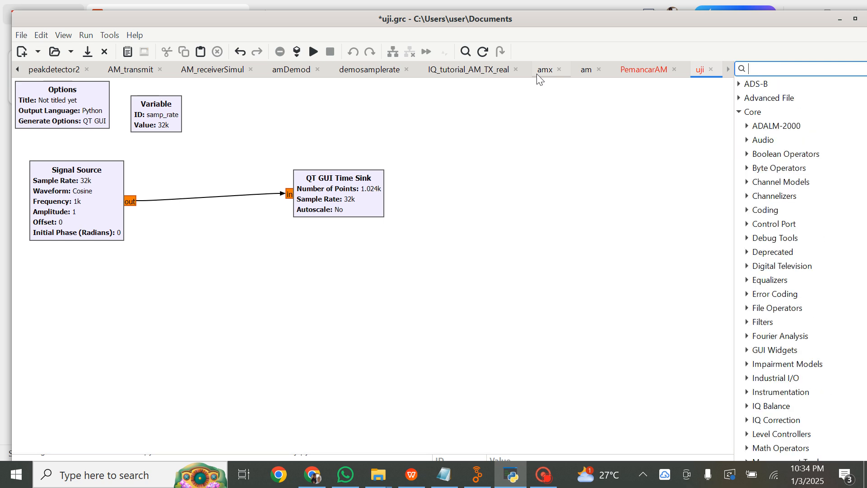
text(range)
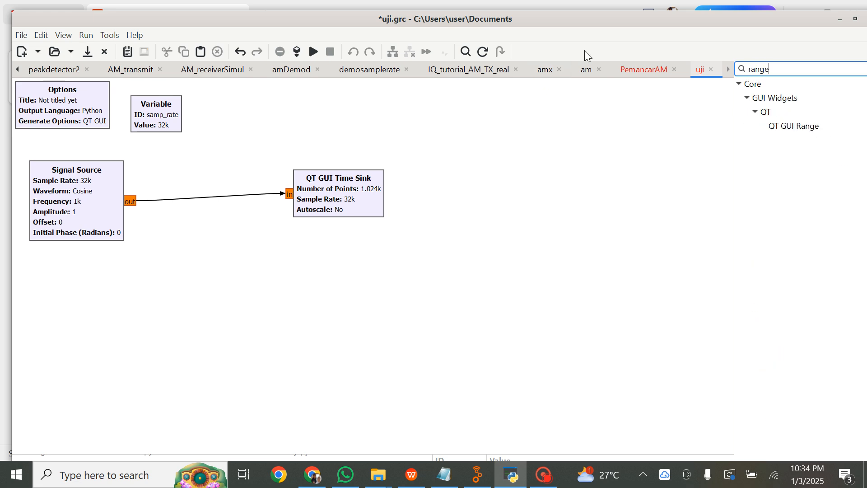
double_click(801, 128)
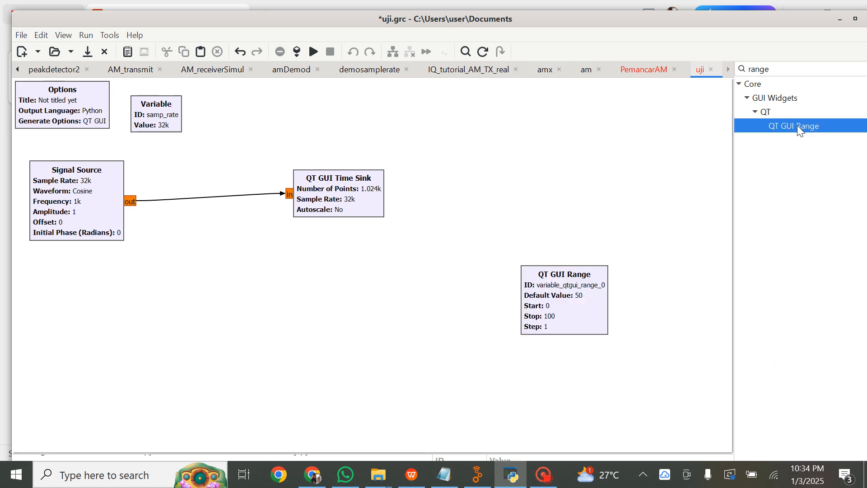
drag(569, 311, 265, 122)
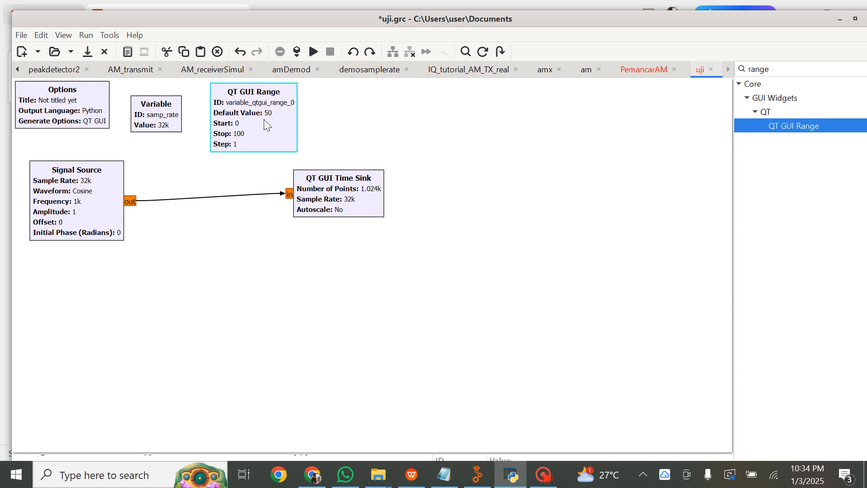
Step: Change the QT GUI Range block's ID to range
double_click(265, 119)
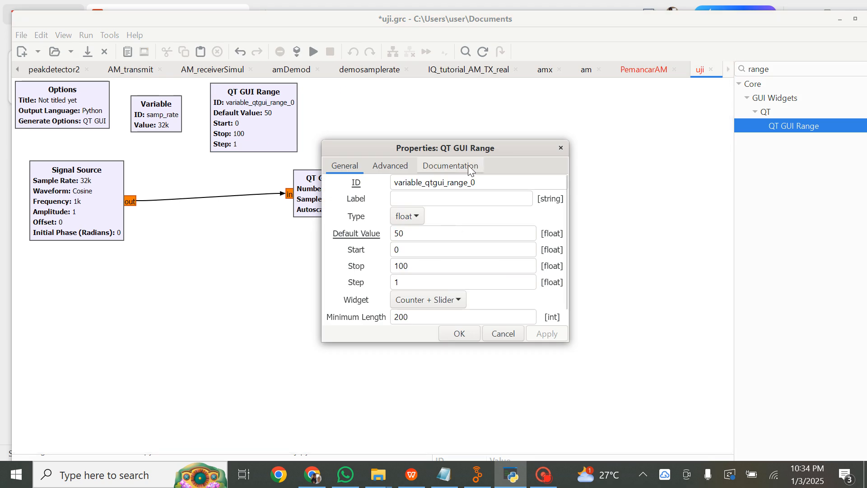
click(479, 183)
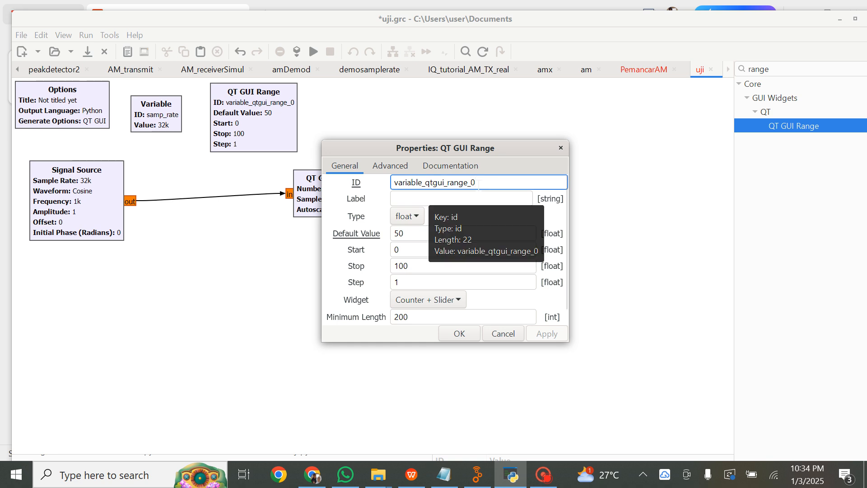
key(BackSpace)
key(BackSpace)
key(BackSpace)
key(BackSpace)
key(BackSpace)
key(BackSpace)
key(BackSpace)
key(BackSpace)
key(BackSpace)
key(BackSpace)
key(BackSpace)
key(BackSpace)
key(BackSpace)
key(BackSpace)
key(BackSpace)
key(BackSpace)
key(BackSpace)
key(BackSpace)
key(BackSpace)
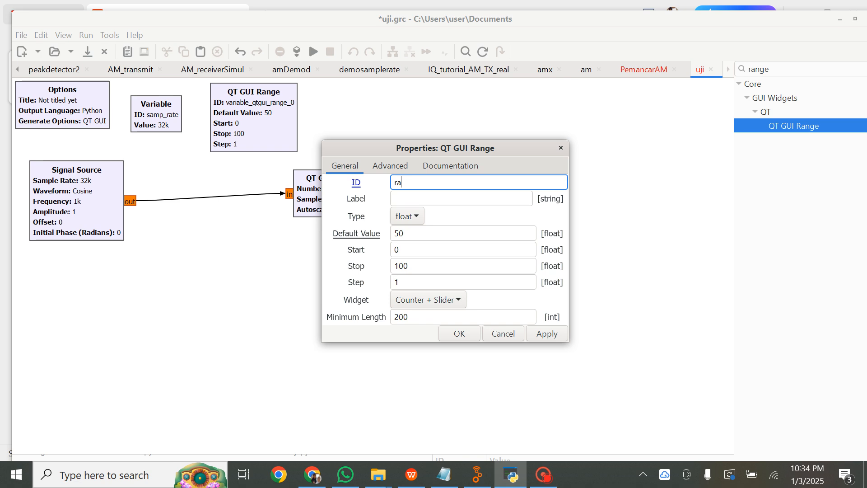
text(range)
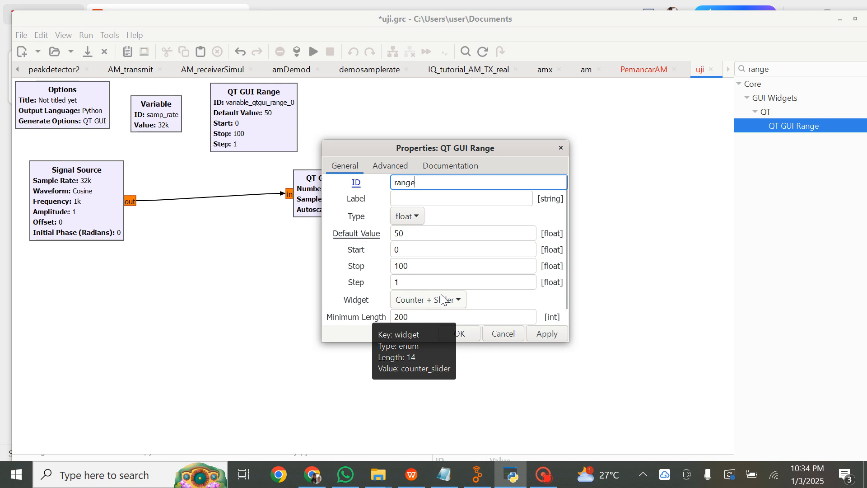
Step: Set the QT GUI Range's default value to 1000 and its stop value to 32000
click(415, 236)
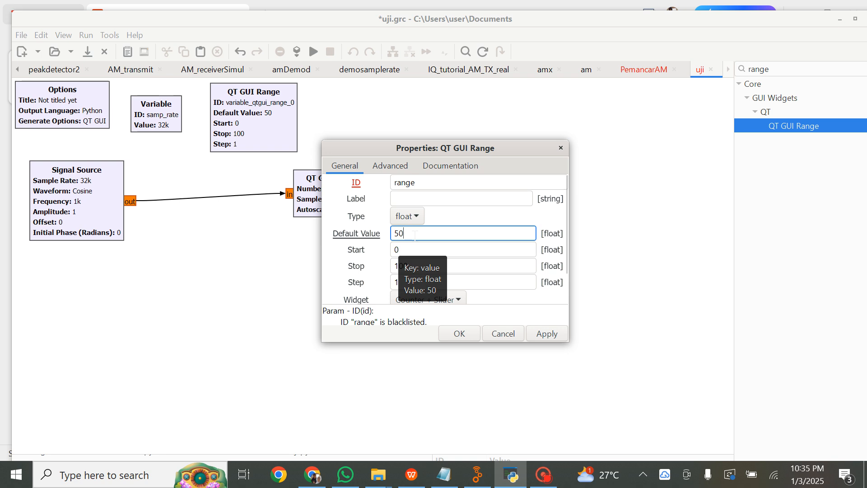
key(BackSpace)
key(BackSpace)
text(1000)
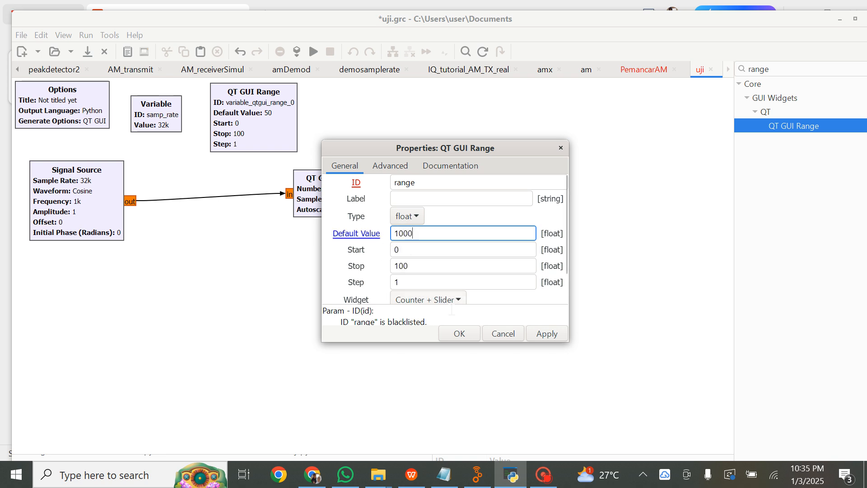
click(406, 250)
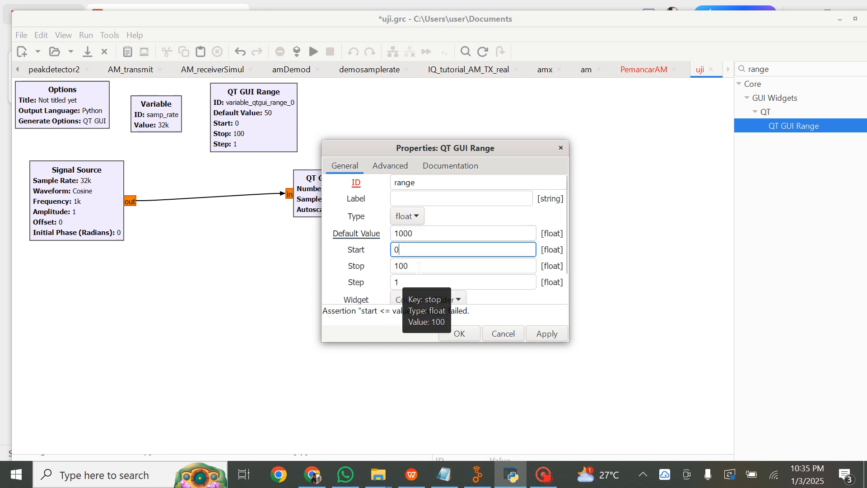
click(418, 268)
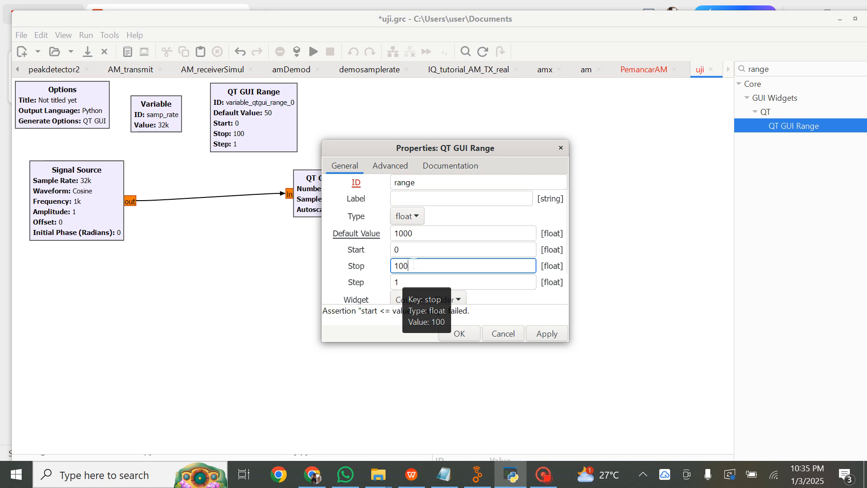
key(BackSpace)
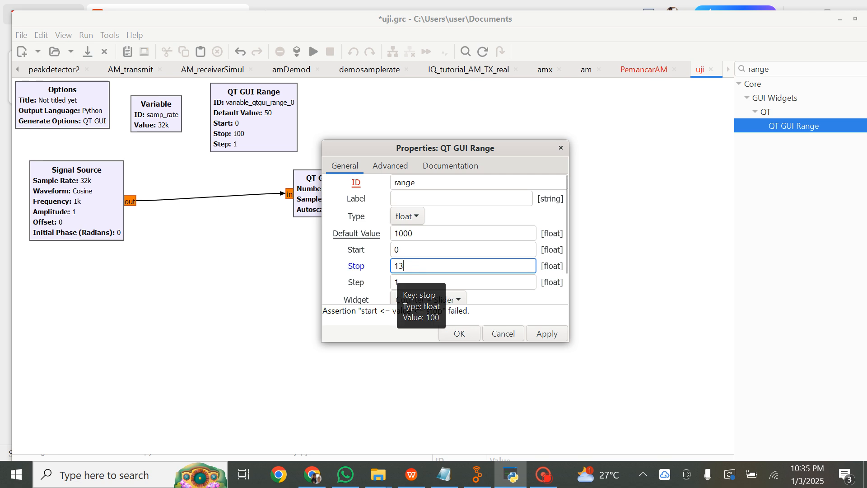
key(BackSpace)
key(BackSpace)
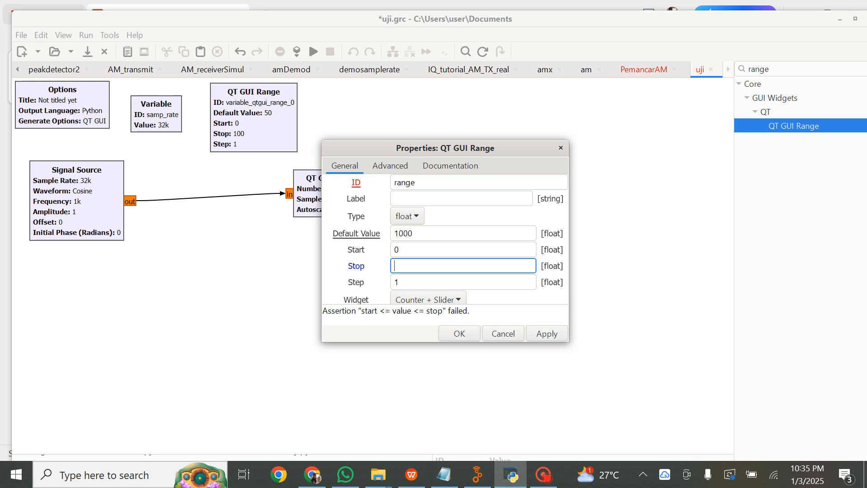
text(32000)
click(460, 334)
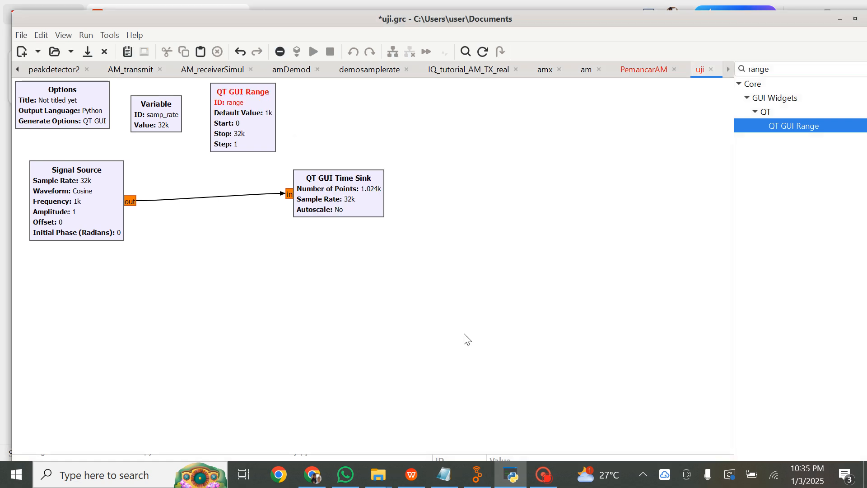
Step: Set the QT GUI Range's step to 1000 and its start value to 1000
double_click(237, 149)
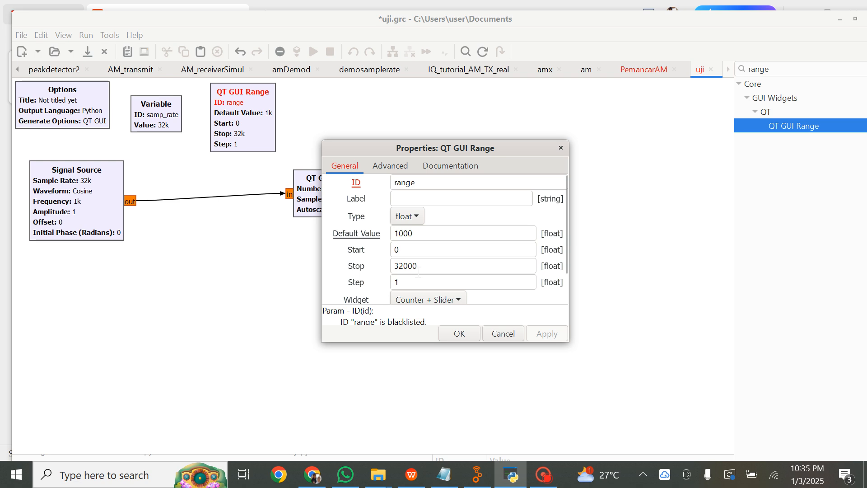
click(412, 283)
text(000)
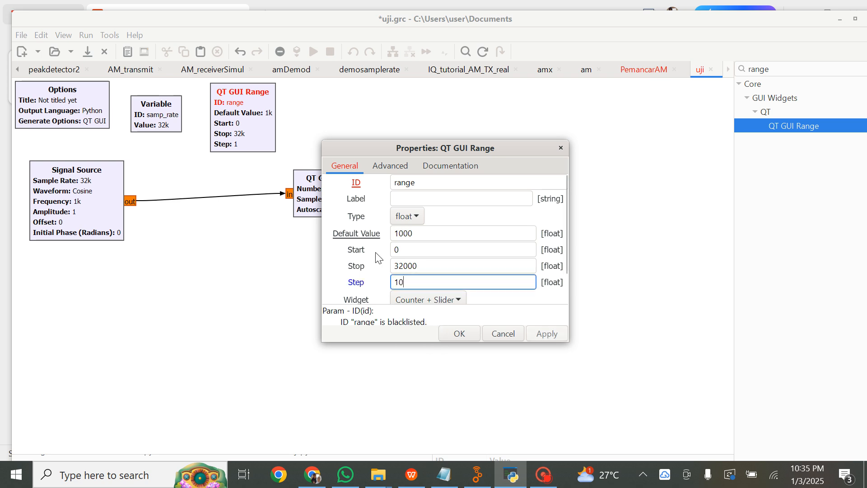
double_click(416, 251)
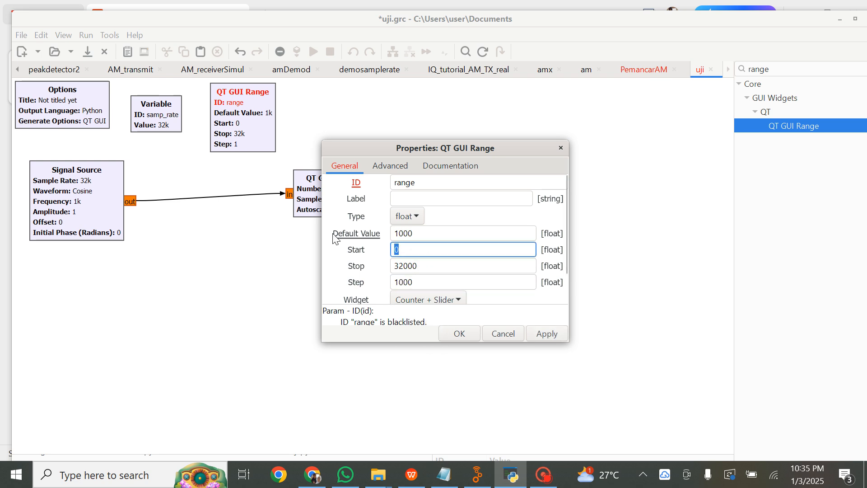
text(1000)
click(458, 334)
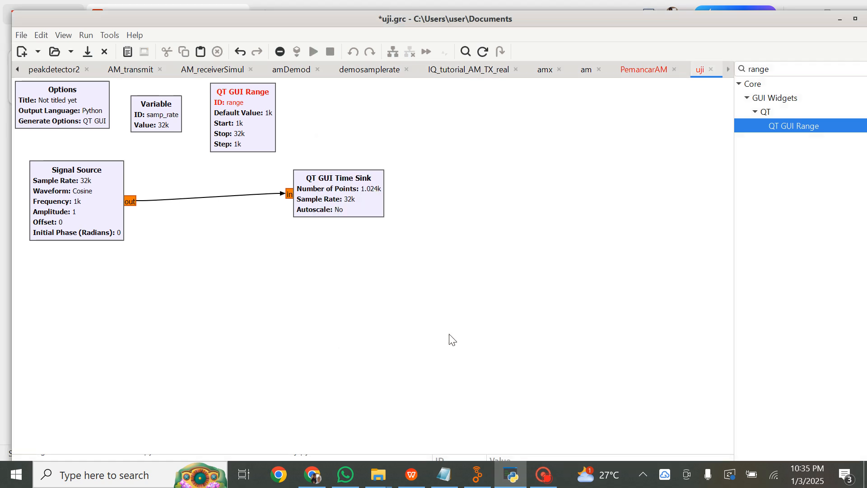
Step: Rename the QT GUI Range block's ID to range_sr
double_click(242, 143)
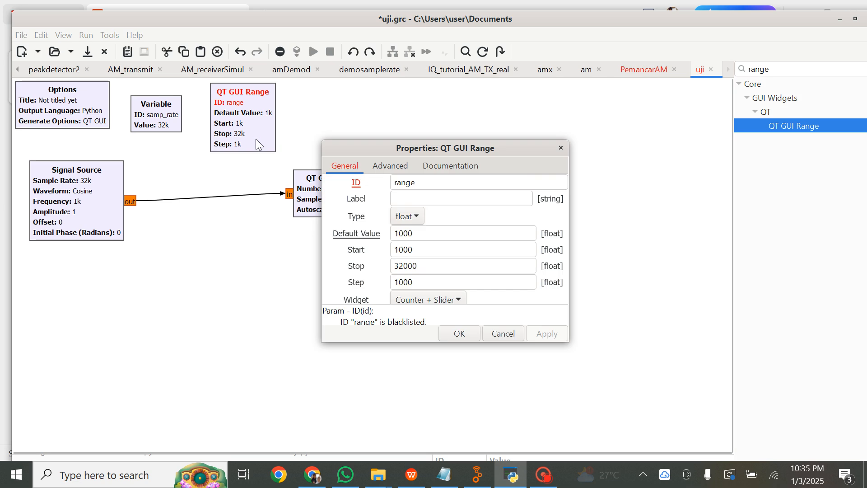
scroll(470, 300, down, 1)
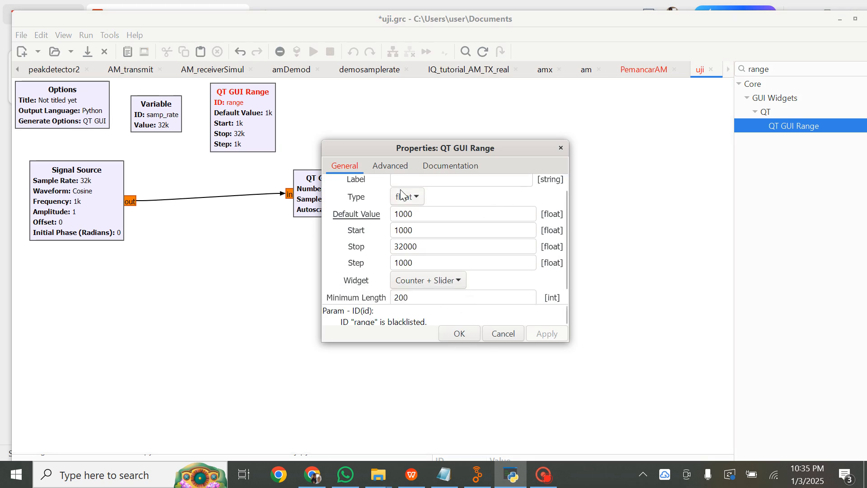
scroll(454, 283, up, 1)
click(442, 187)
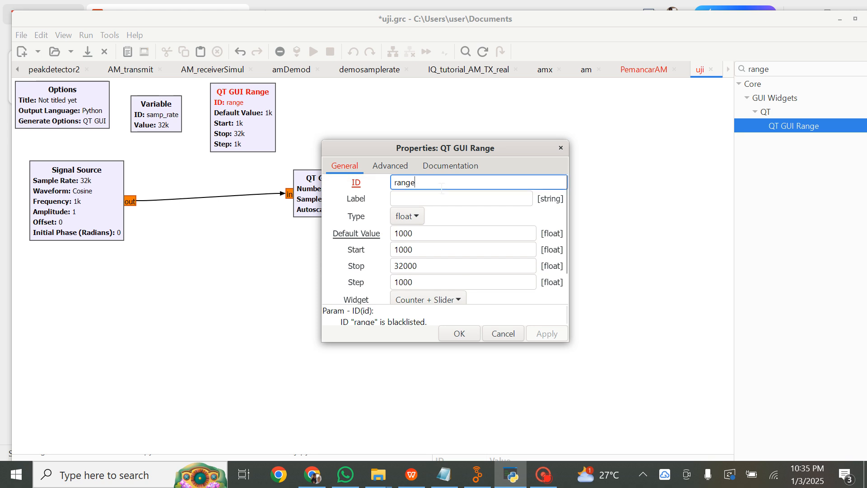
text(_)
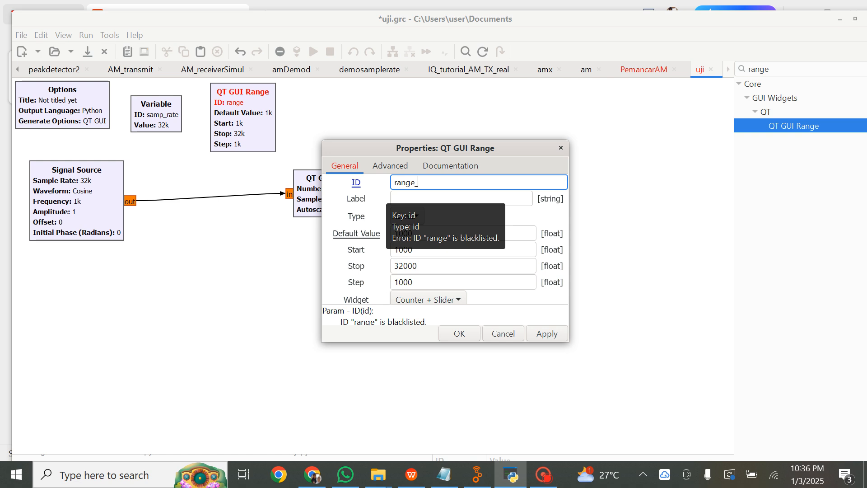
text(sr)
click(464, 333)
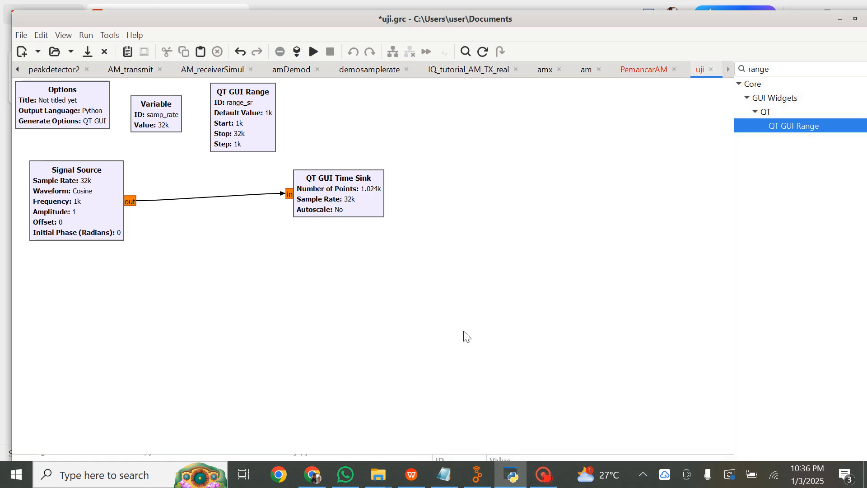
Step: Run the flowgraph, raise range_sr repeatedly in 1000 steps to check its effect on the waveform, and close the plot
click(311, 53)
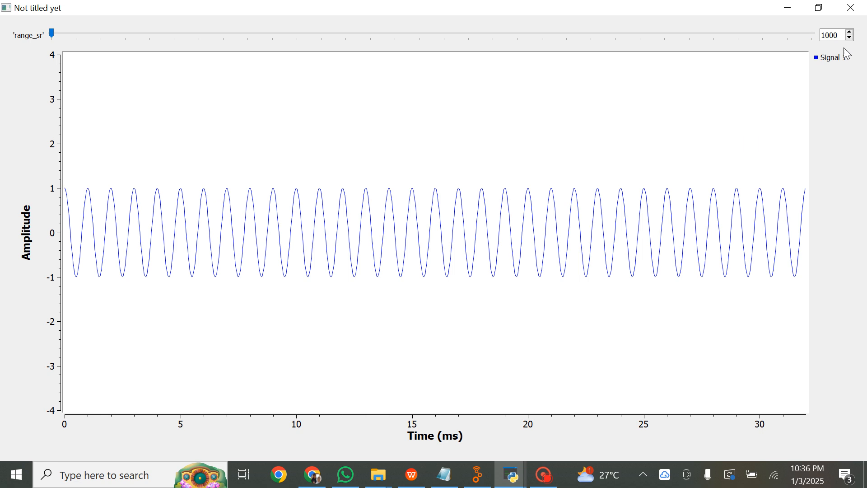
click(851, 33)
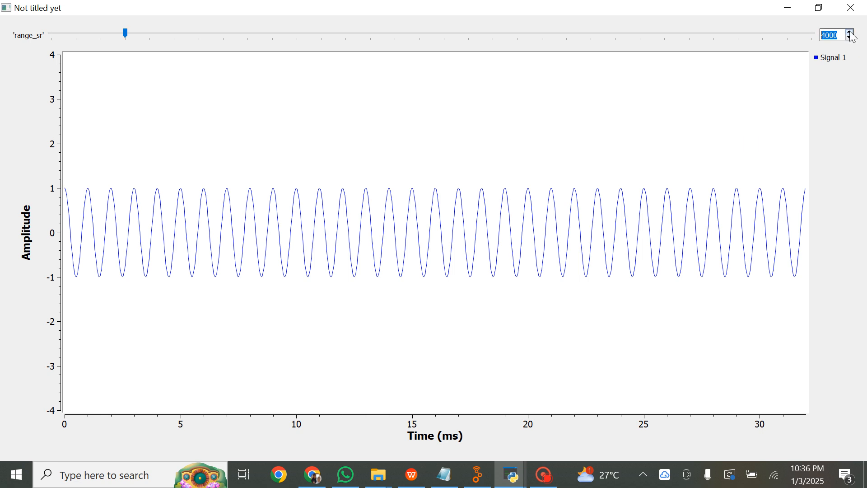
click(852, 34)
click(852, 33)
click(851, 33)
click(851, 34)
click(850, 32)
click(851, 32)
click(850, 32)
click(850, 32)
click(850, 32)
click(850, 31)
click(852, 8)
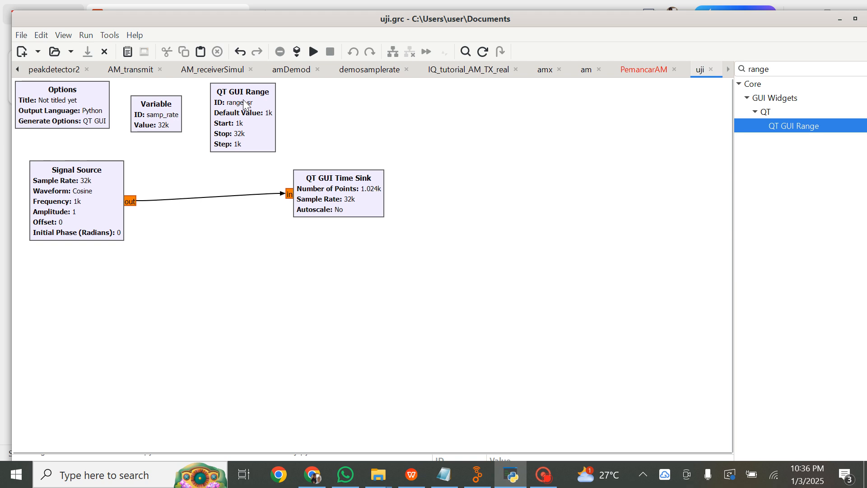
Step: Set the Signal Source's frequency to the range_sr variable
double_click(63, 217)
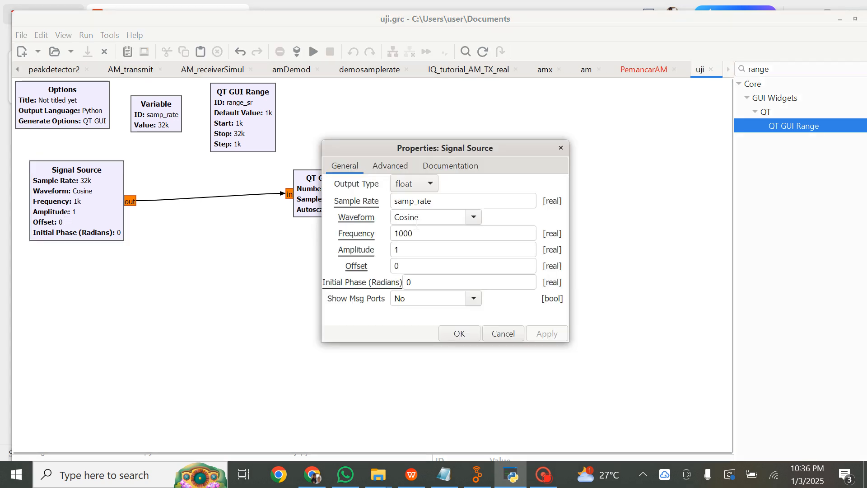
double_click(416, 234)
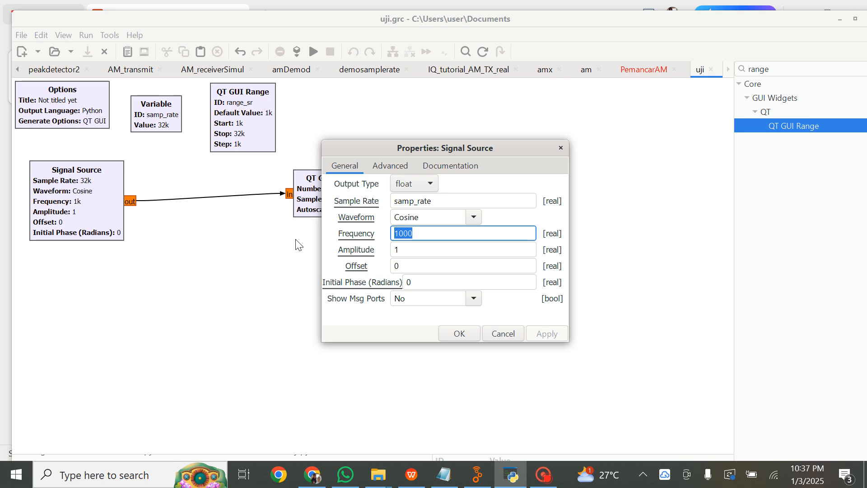
text(range_sr)
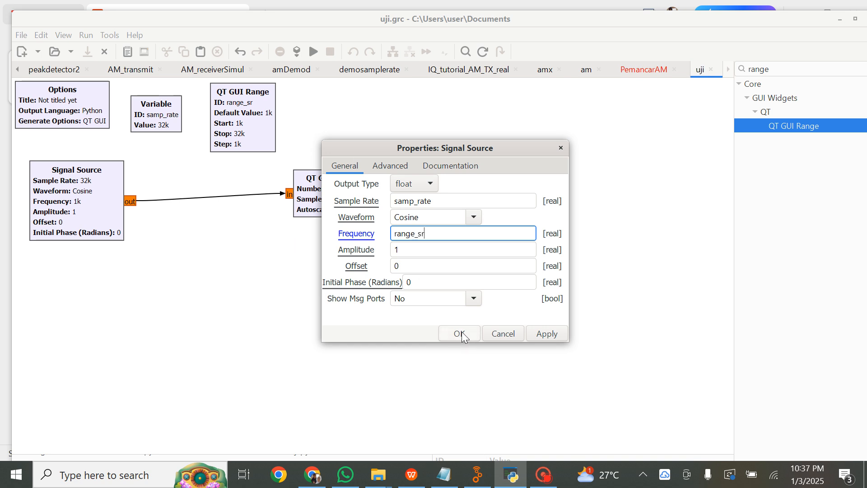
click(459, 334)
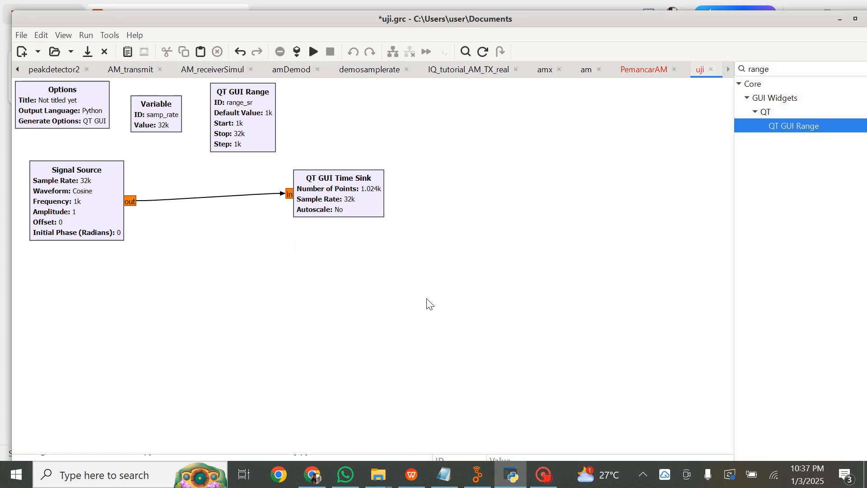
Step: Run the flowgraph, raise range_sr in 1000 steps to 6000 to check its effect on the waveform, and close the plot
click(313, 53)
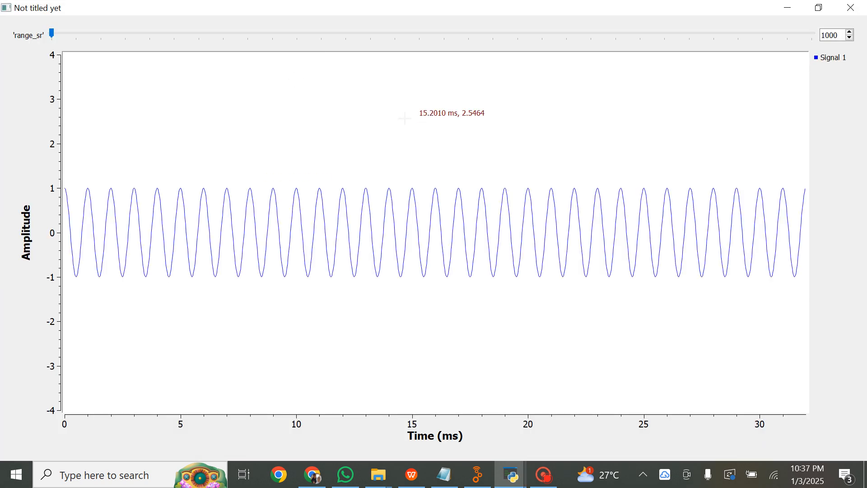
click(851, 31)
click(851, 30)
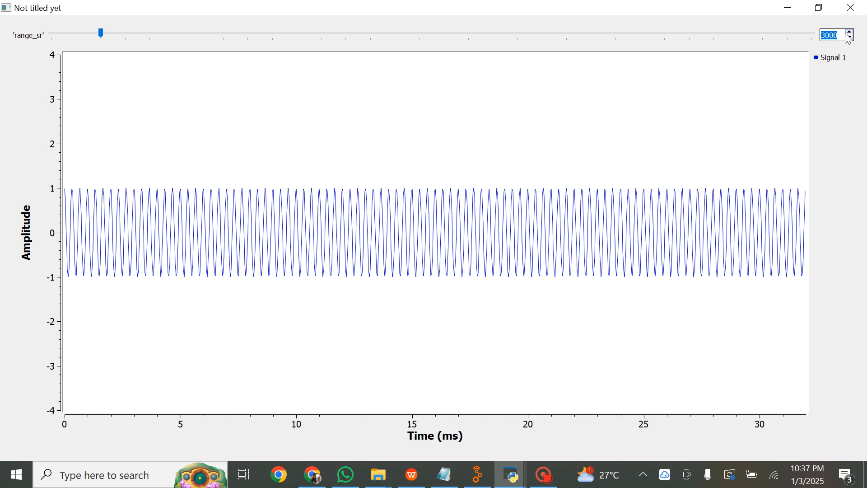
click(851, 33)
click(851, 33)
click(851, 32)
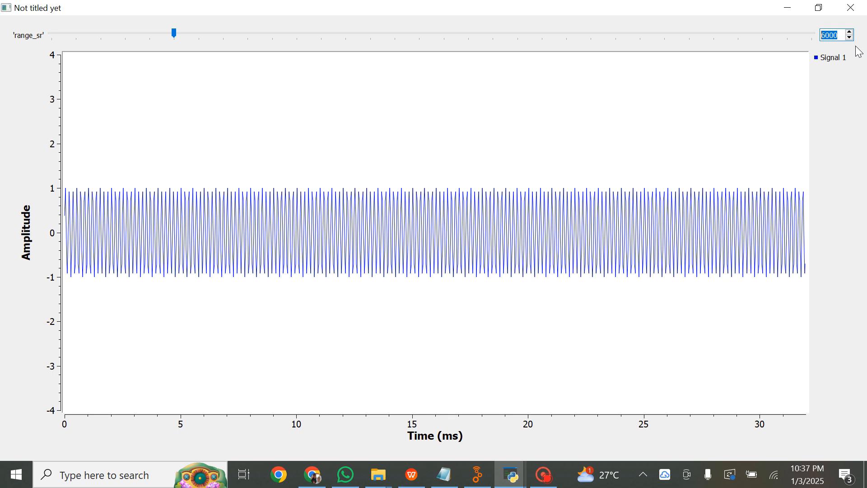
click(853, 8)
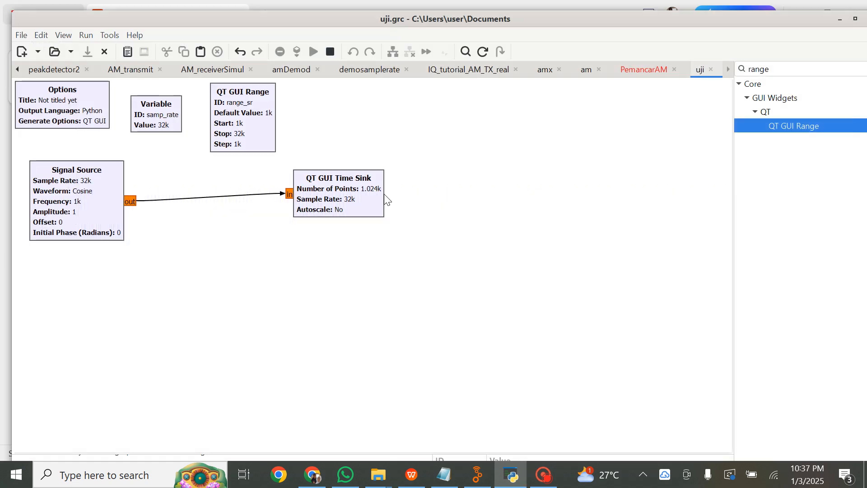
Step: Set the QT GUI Time Sink's number of points to 10000
double_click(347, 208)
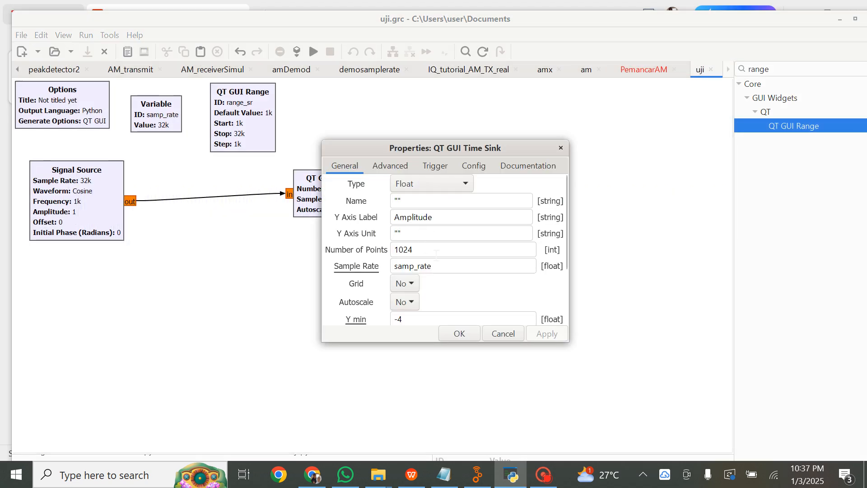
double_click(437, 251)
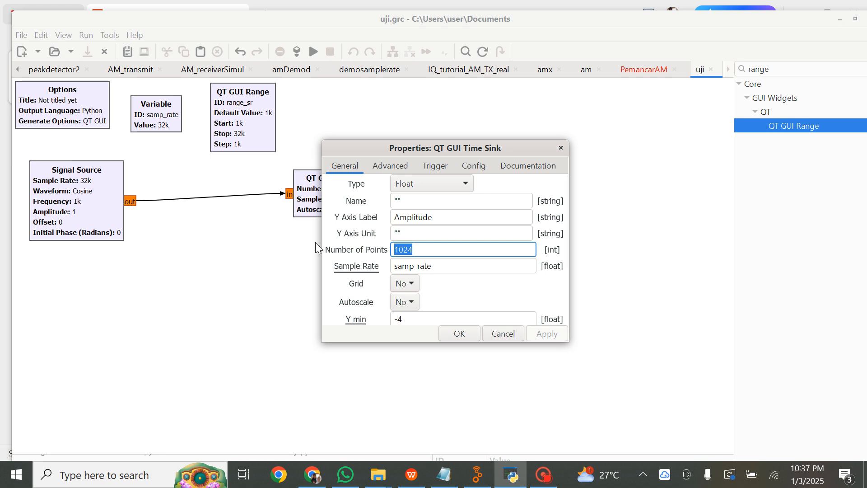
text(1)
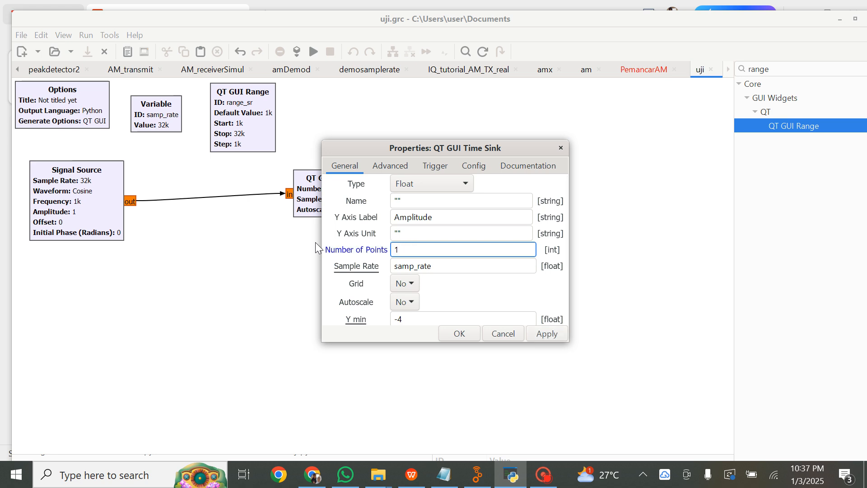
text(0000)
click(459, 334)
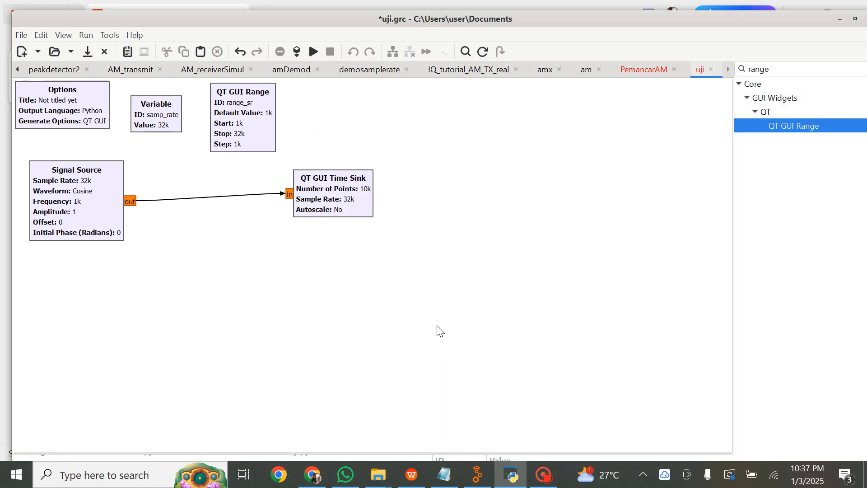
Step: Run the flowgraph, raise range_sr to 19000 to examine the denser waveform over the longer time span, and close the plot
click(314, 52)
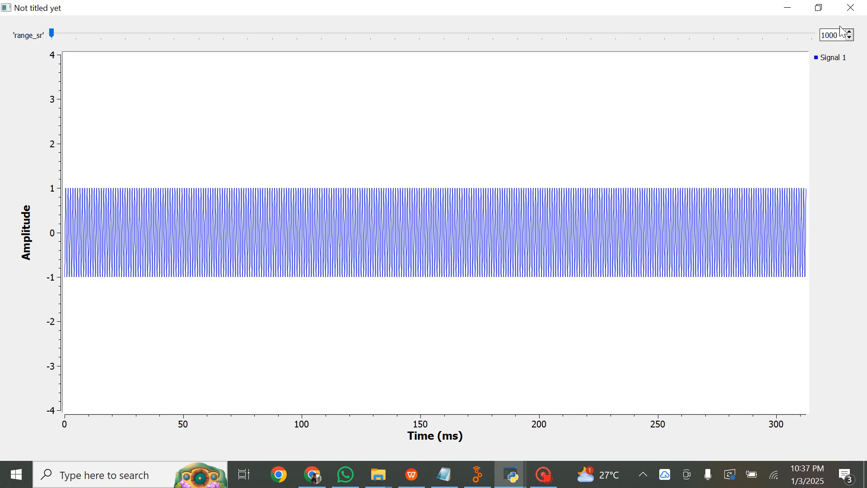
click(851, 32)
click(852, 33)
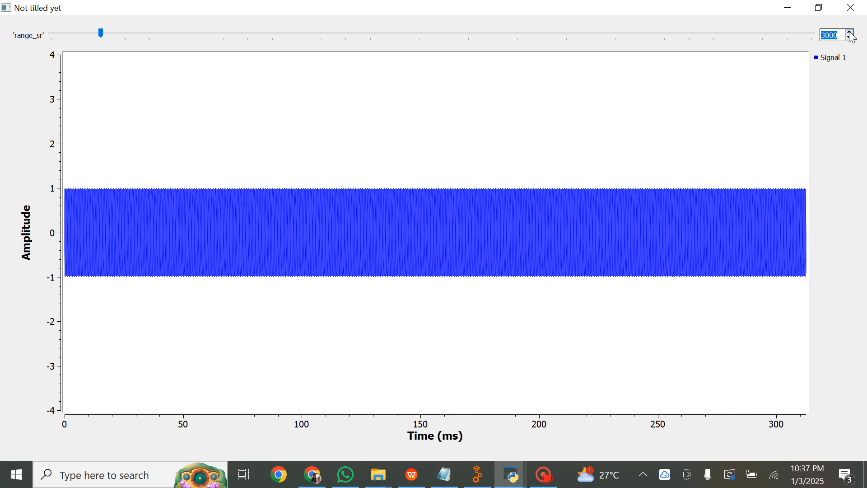
click(851, 33)
click(851, 32)
drag(852, 32, 852, 35)
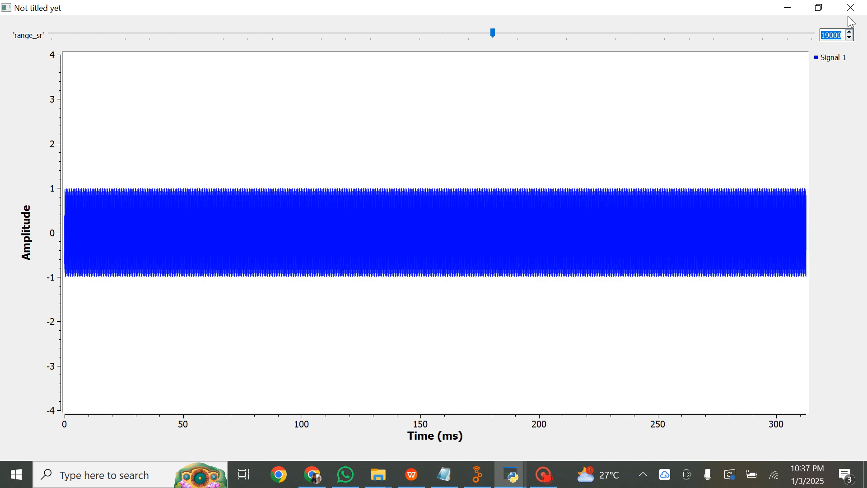
click(852, 8)
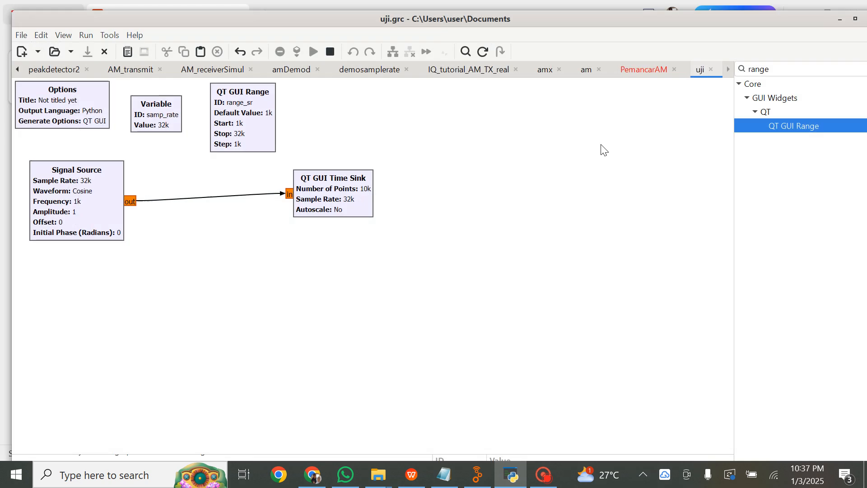
Step: Set the QT GUI Time Sink's number of points to 512
double_click(350, 202)
double_click(509, 248)
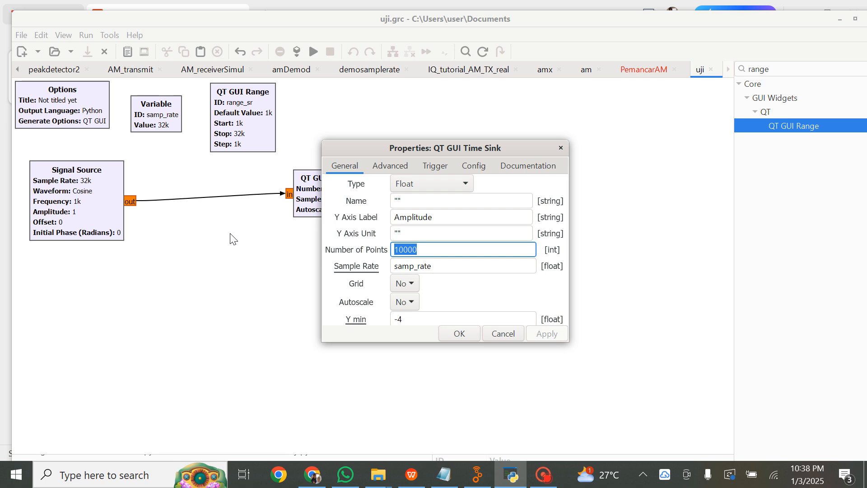
text(5)
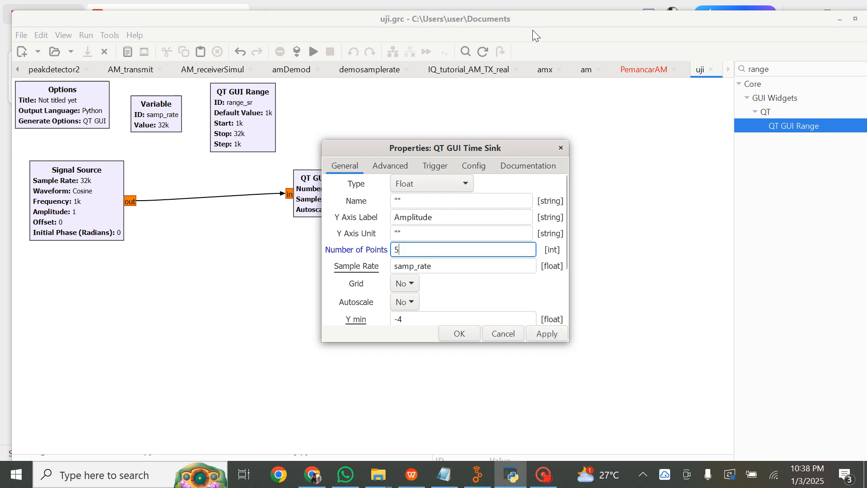
text(12)
click(460, 333)
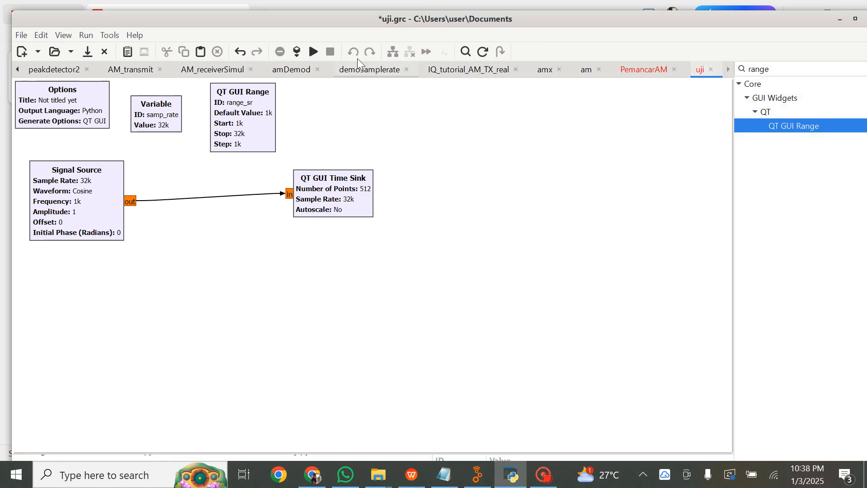
Step: Run the flowgraph, raise range_sr stepwise to 15000 to examine how the 512-point waveform distorts, and close the plot
click(314, 52)
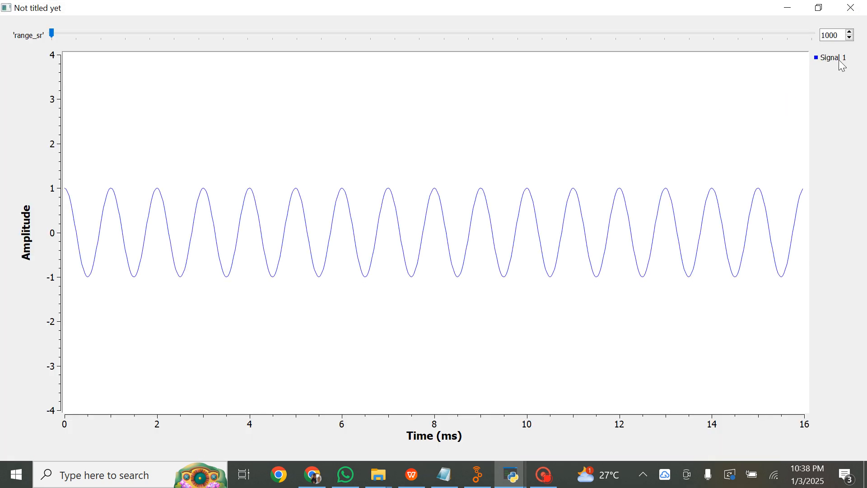
click(852, 32)
click(852, 33)
click(852, 32)
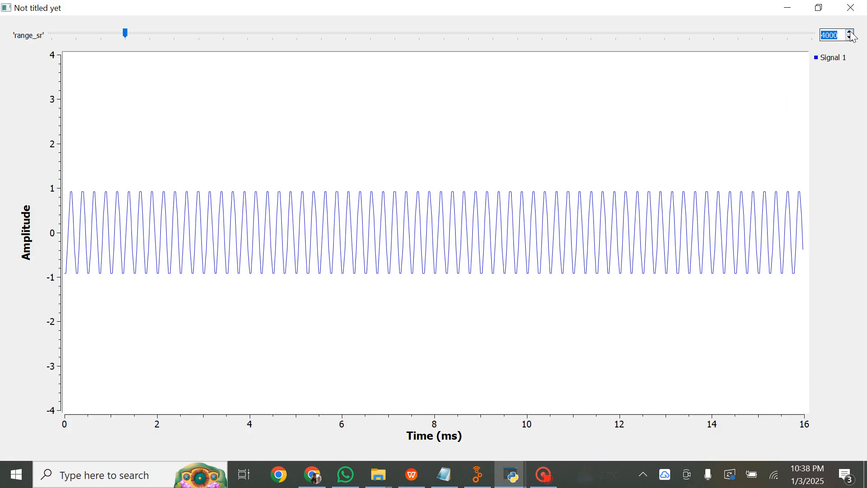
click(852, 32)
click(852, 32)
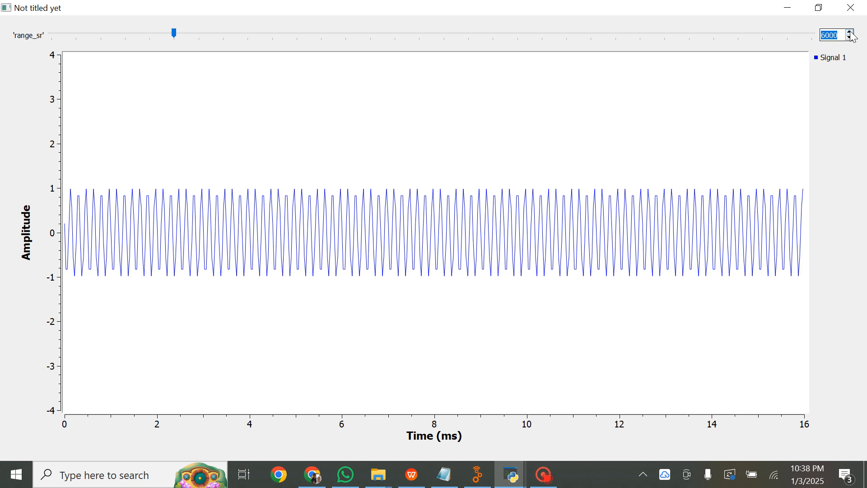
click(852, 32)
click(852, 33)
click(852, 32)
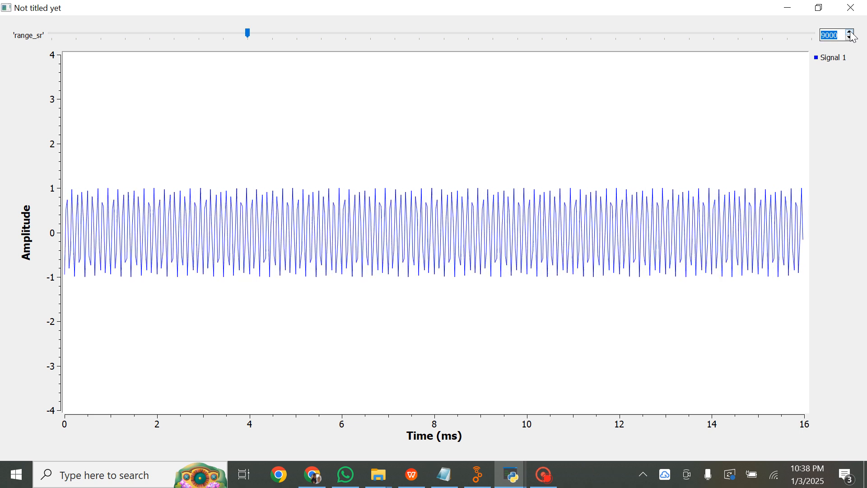
click(852, 33)
click(852, 33)
click(852, 32)
click(852, 33)
click(852, 33)
click(852, 33)
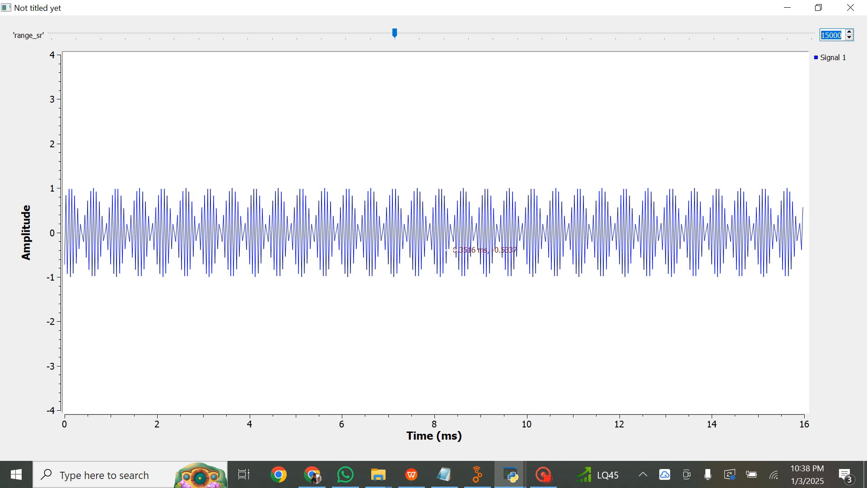
click(852, 9)
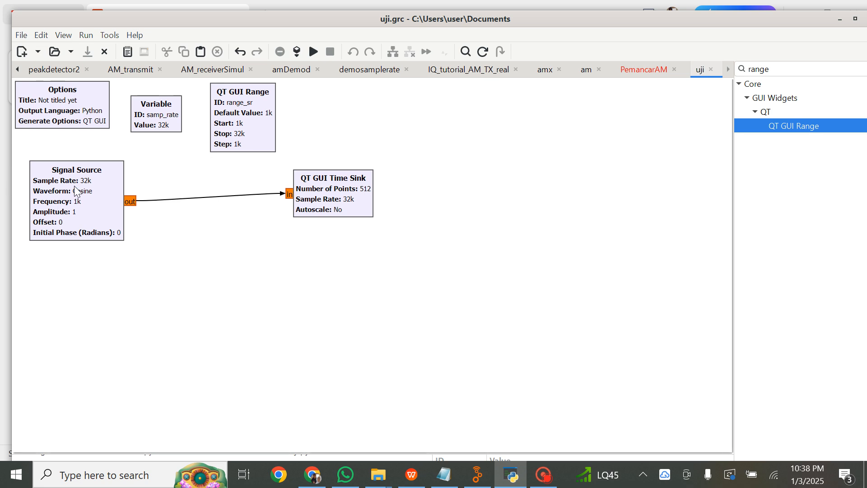
Step: Shift the QT GUI Range block slightly down, duplicate it, and place the copy to its right above the Time Sink
drag(269, 129, 269, 142)
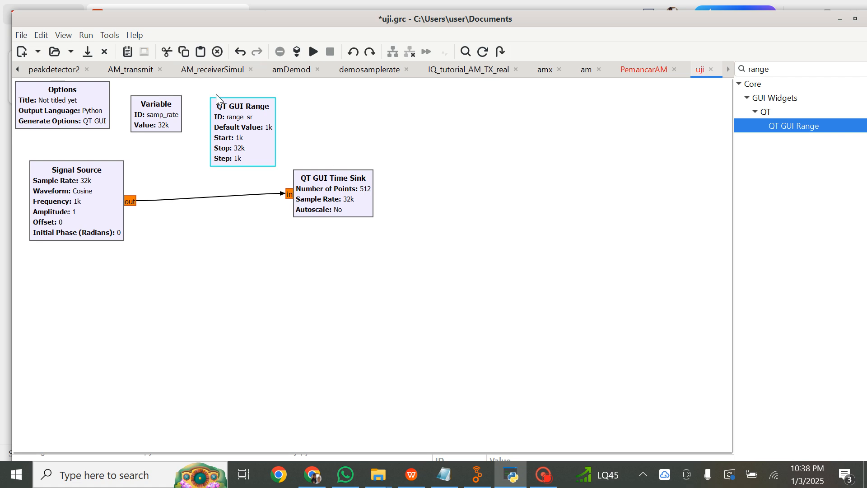
key(ctrl+c)
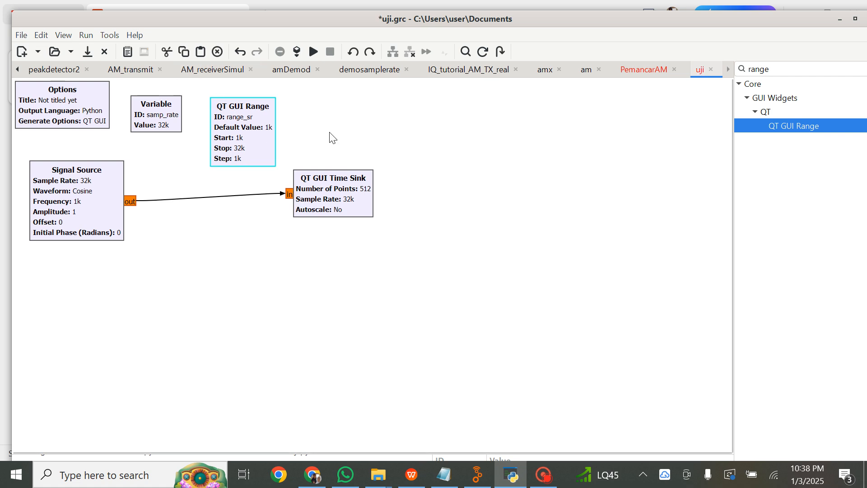
key(ctrl+v)
drag(258, 198, 395, 113)
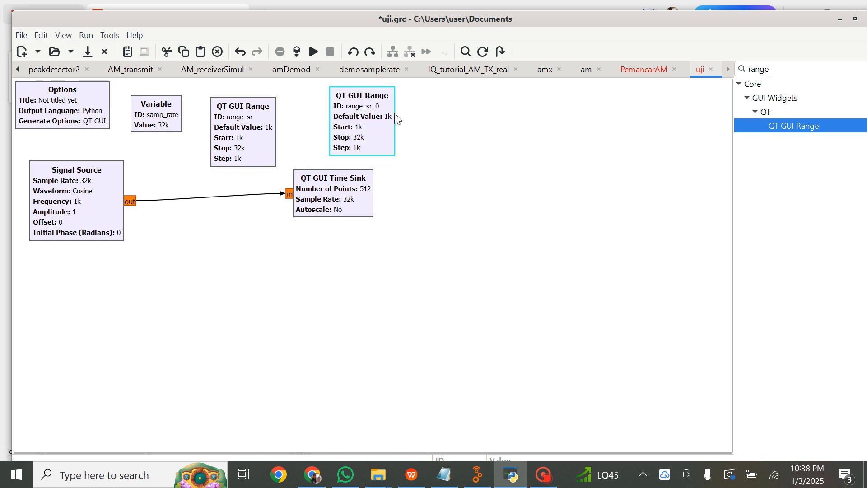
Step: Rename the copied QT GUI Range's ID to sampelrate and set its stop value to 100000
double_click(351, 127)
triple_click(441, 182)
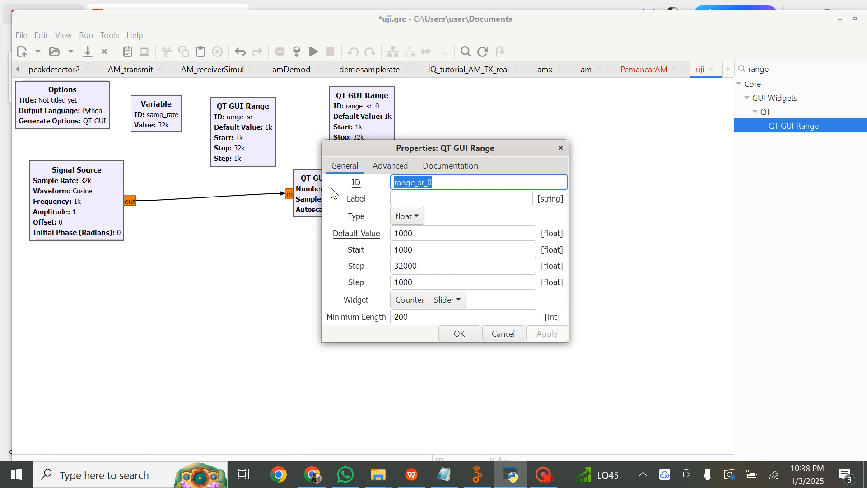
text(sam)
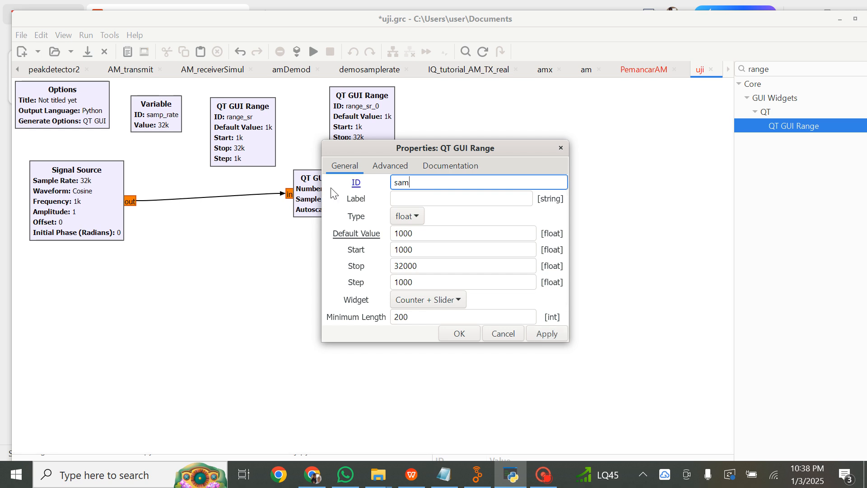
text(pelrate)
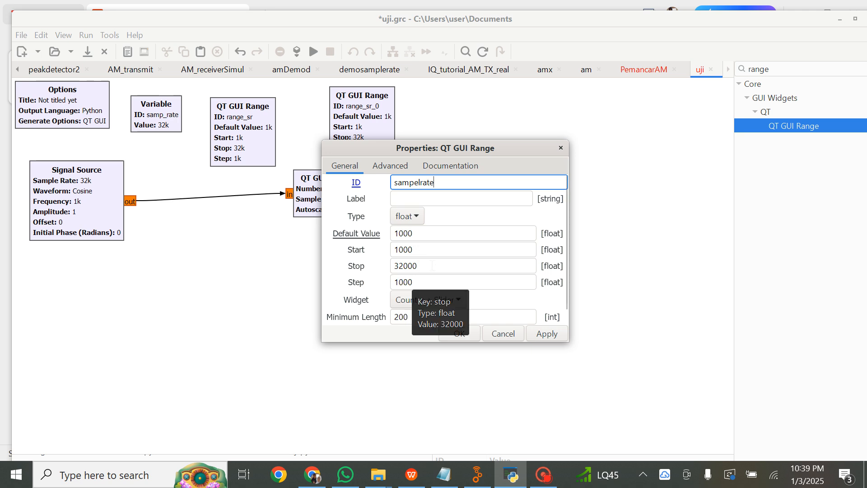
click(432, 266)
drag(432, 265, 318, 265)
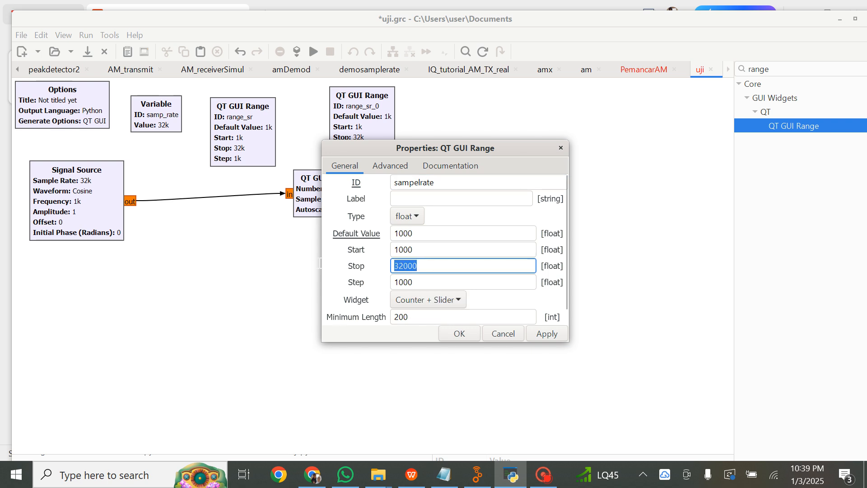
key(BackSpace)
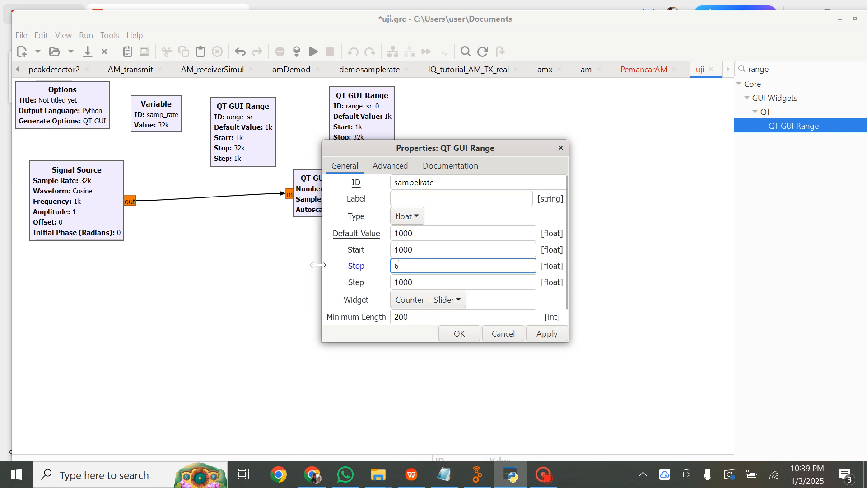
text(100)
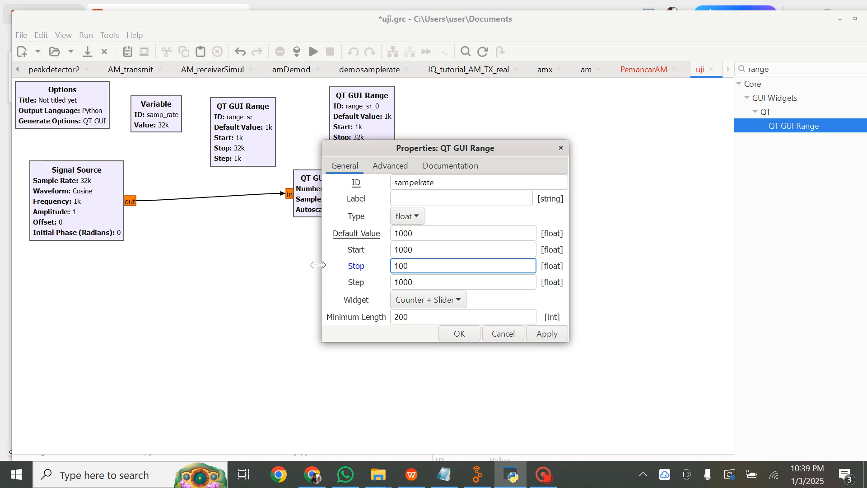
text(000)
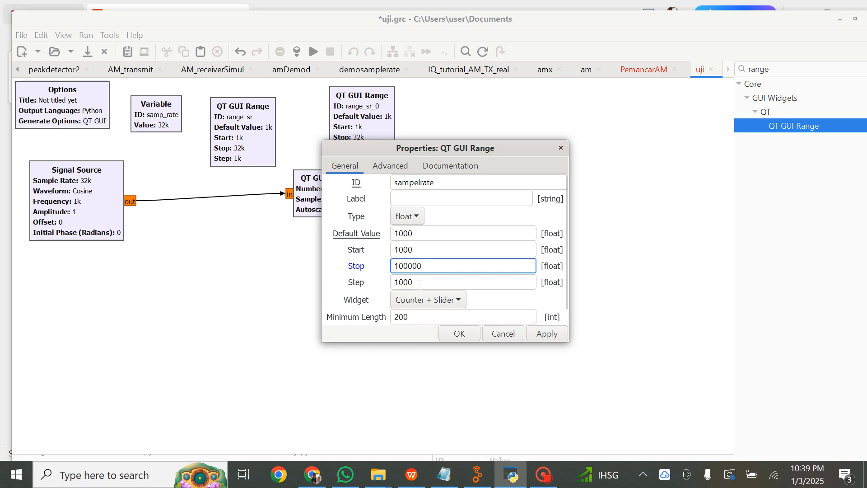
click(461, 336)
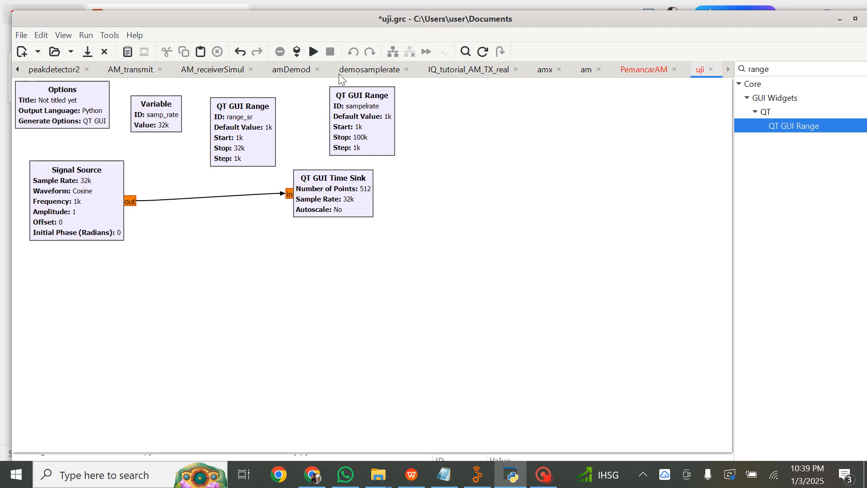
Step: Run the flowgraph to check the range_sr and sampelrate sliders, and close the plot
click(312, 55)
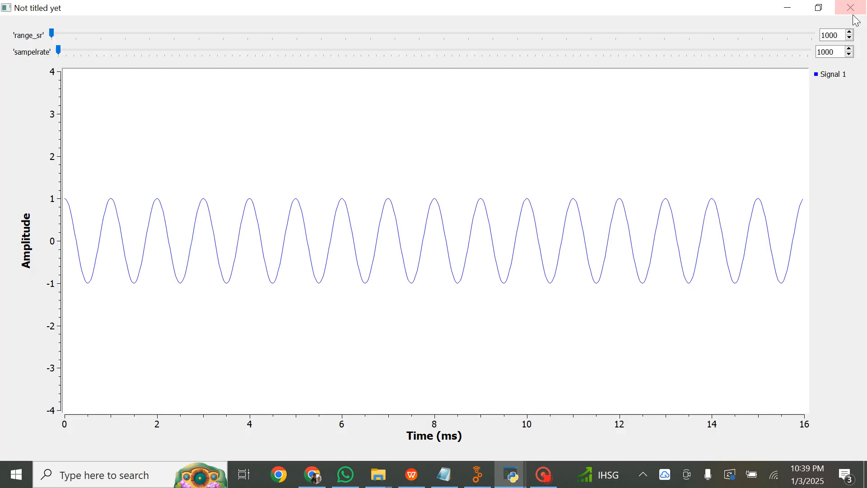
click(849, 8)
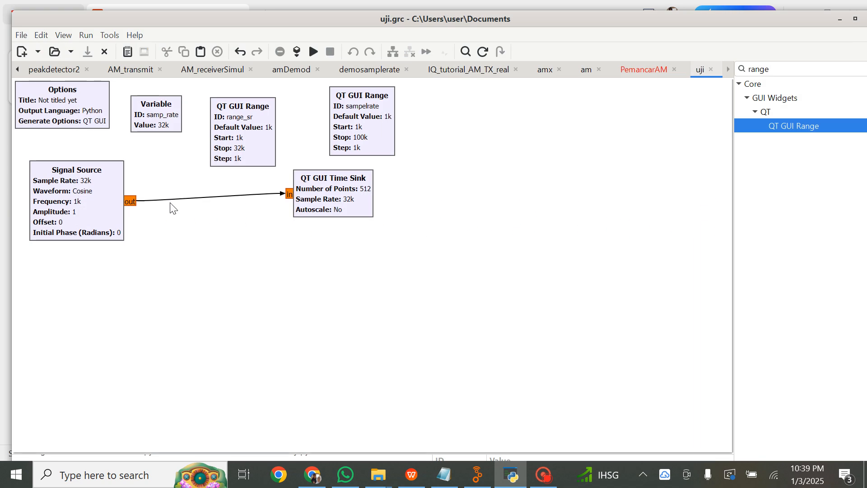
Step: Set the Signal Source block's sample rate to the variable sampelrate
double_click(48, 202)
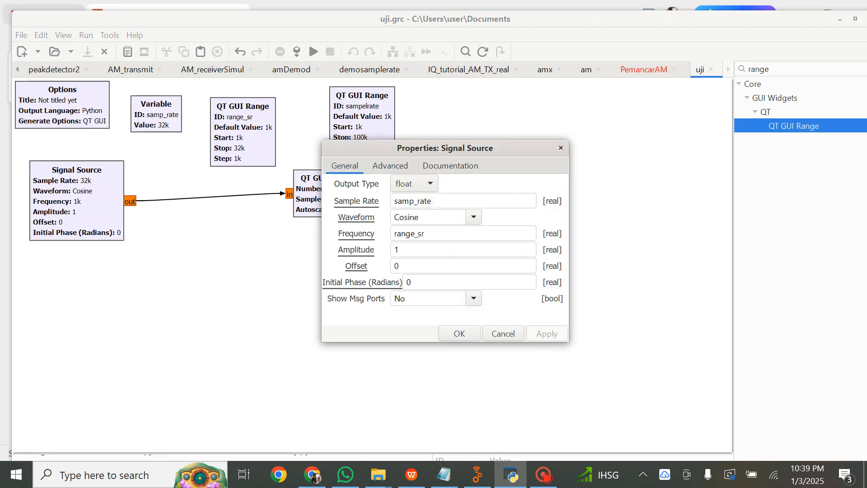
click(461, 201)
key(BackSpace)
key(BackSpace)
key(BackSpace)
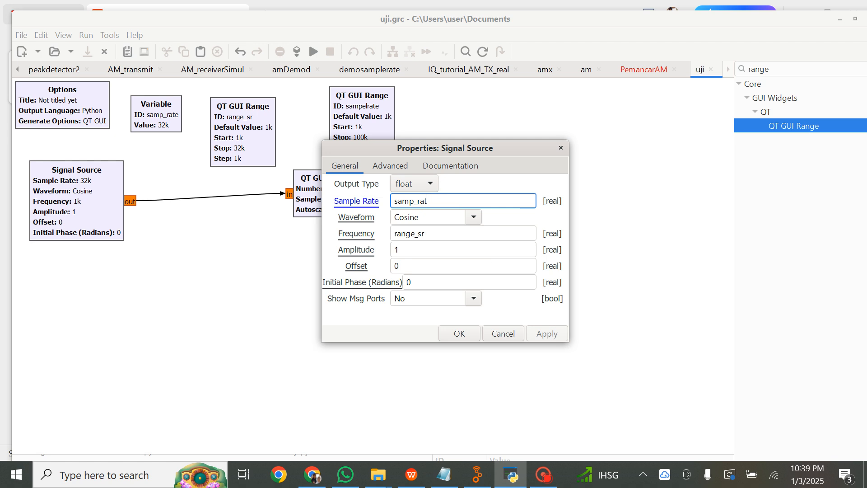
key(BackSpace)
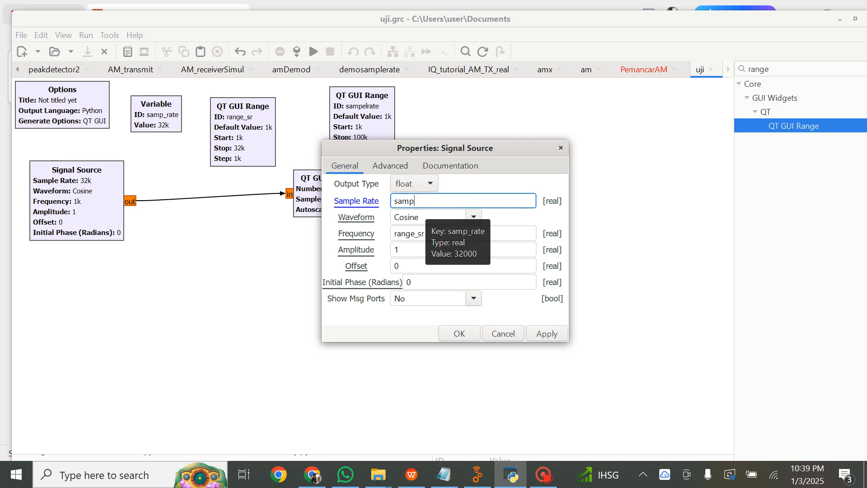
text(elrate)
click(474, 334)
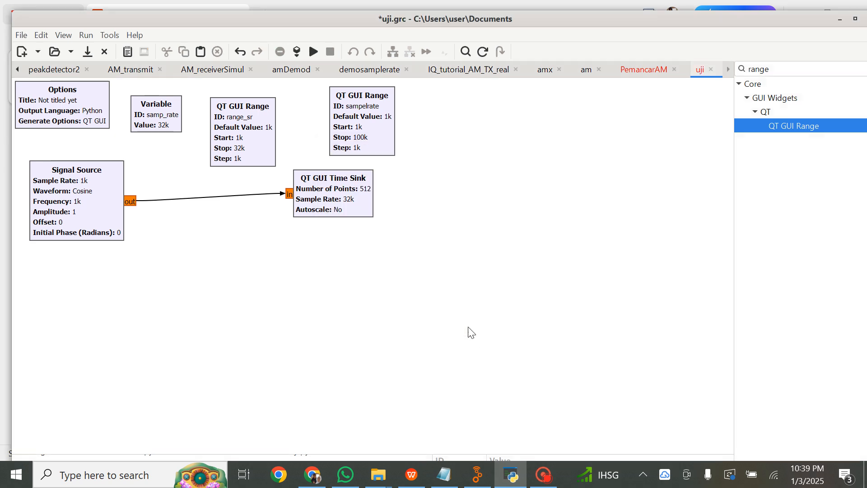
Step: Run the flowgraph and raise range_sr stepwise to 6000 to examine the waveform at a sampelrate of 1000
click(313, 53)
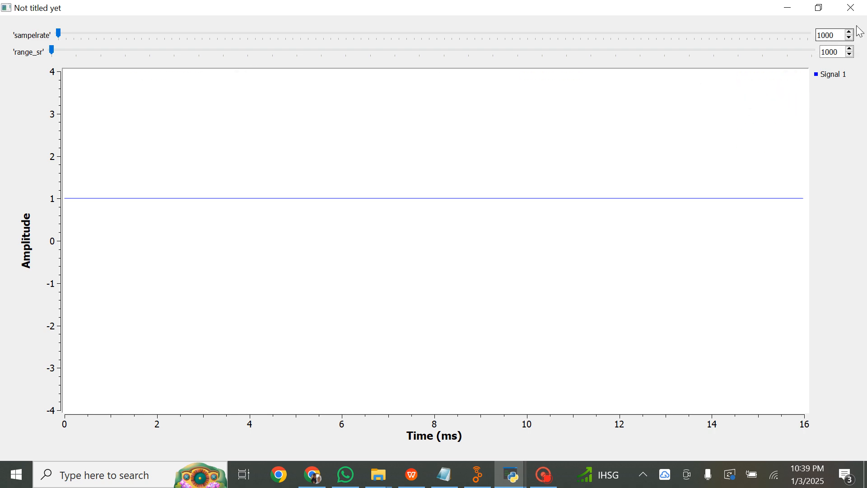
click(851, 50)
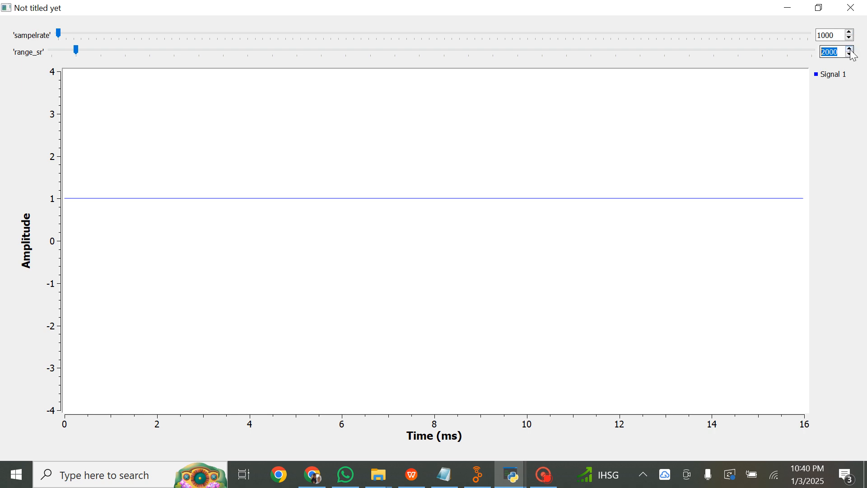
click(852, 51)
click(852, 51)
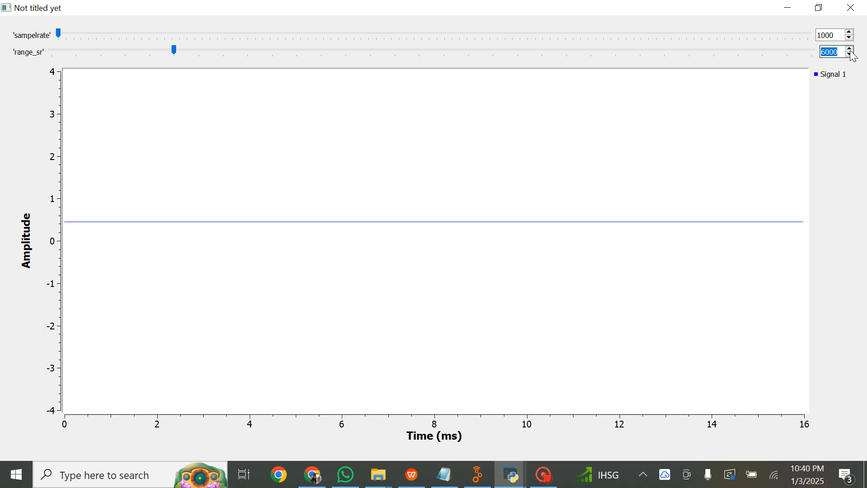
Step: Raise sampelrate stepwise to 9000 and on to 32000 to examine its effect on the waveform
click(851, 32)
click(851, 32)
click(852, 33)
click(851, 32)
click(851, 32)
click(851, 33)
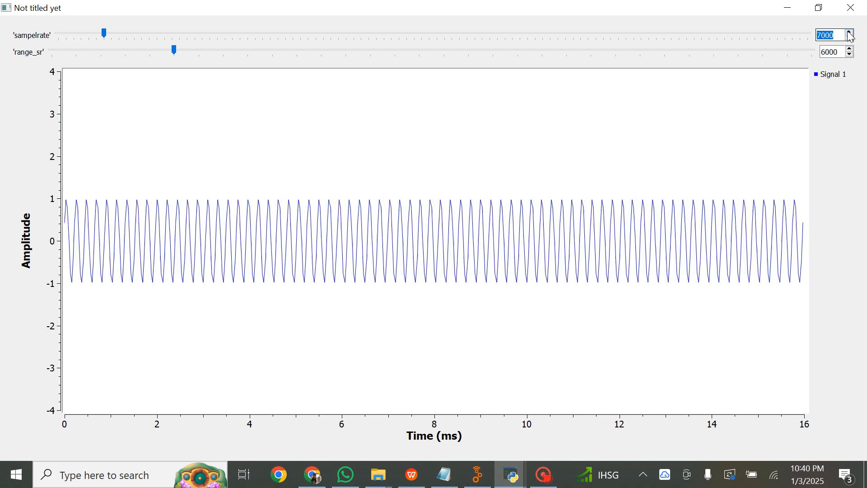
click(851, 32)
click(851, 32)
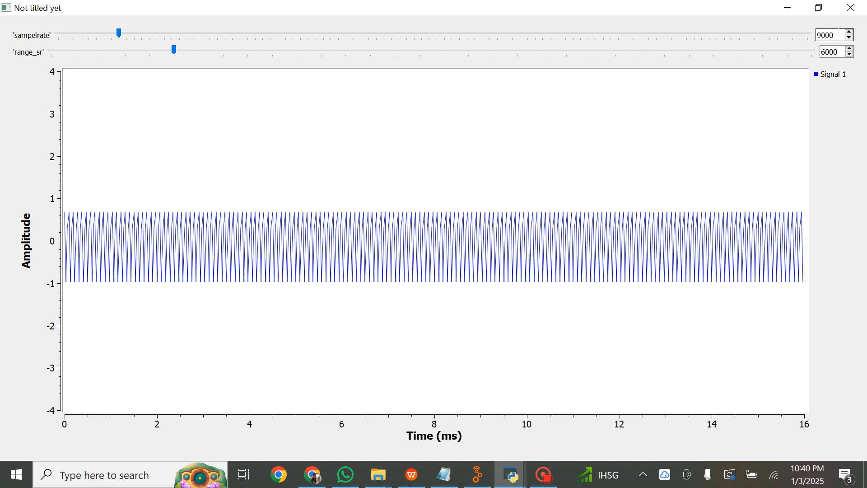
drag(839, 32, 807, 32)
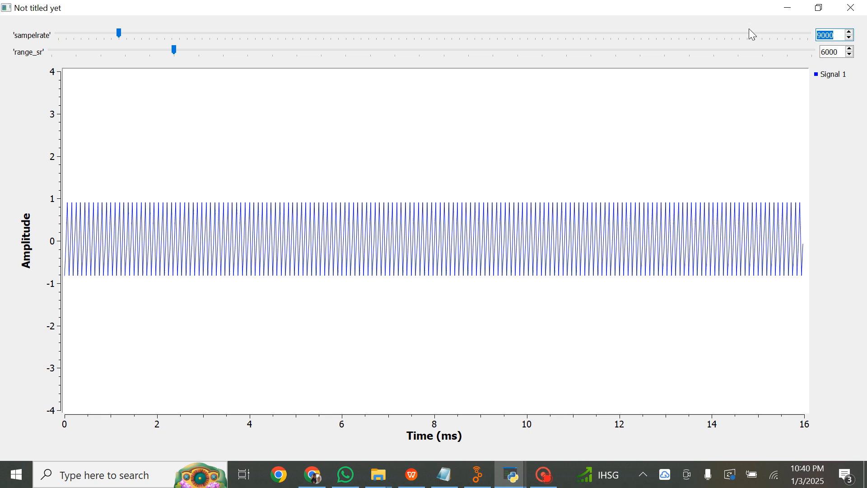
text(32000)
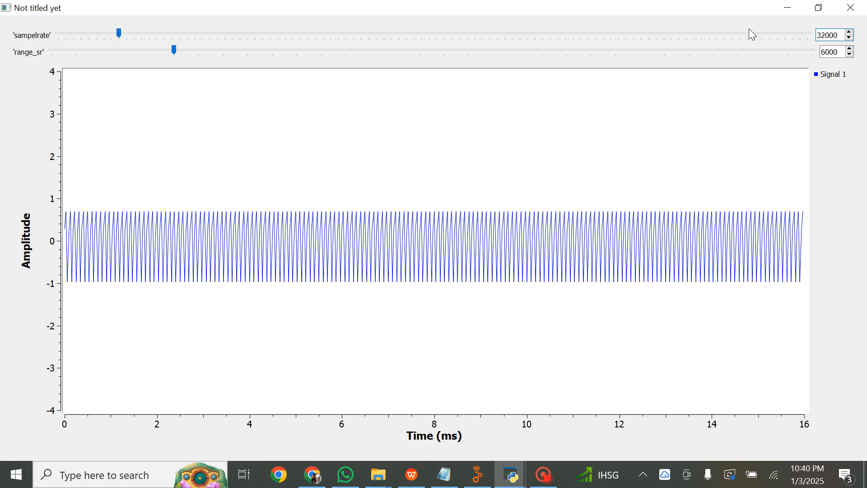
key(Return)
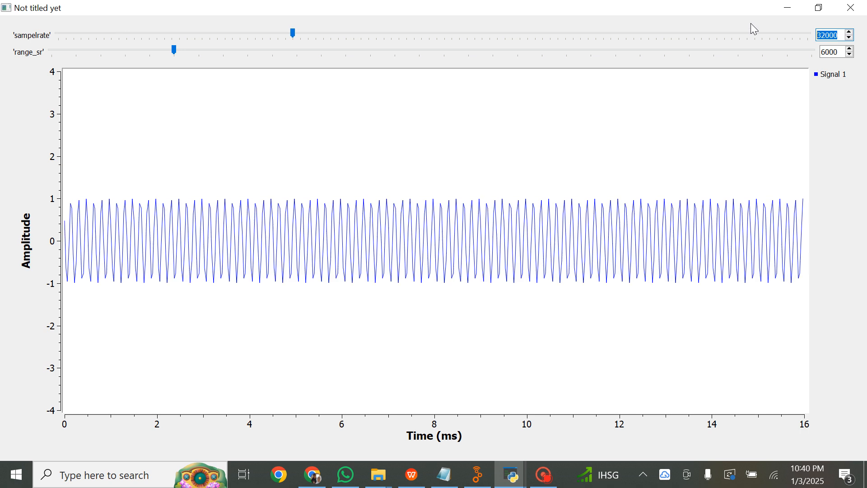
Step: Lower range_sr to 1000 and raise it stepwise to 10000 to compare the waveforms at a sampelrate of 32000
click(851, 55)
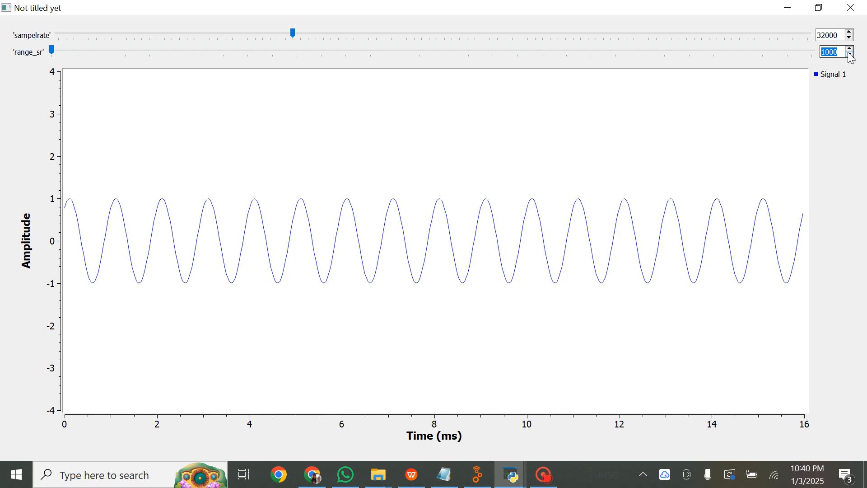
click(852, 48)
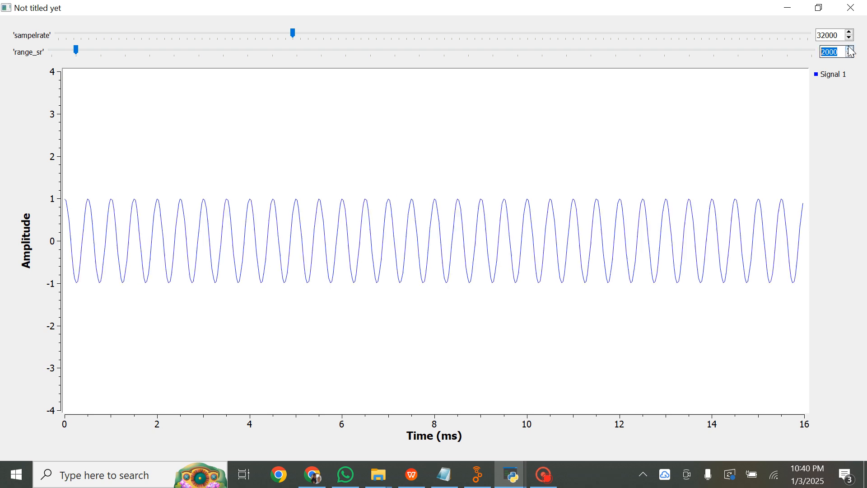
click(852, 49)
click(852, 48)
click(852, 49)
click(851, 49)
click(852, 48)
click(852, 48)
click(851, 49)
click(852, 48)
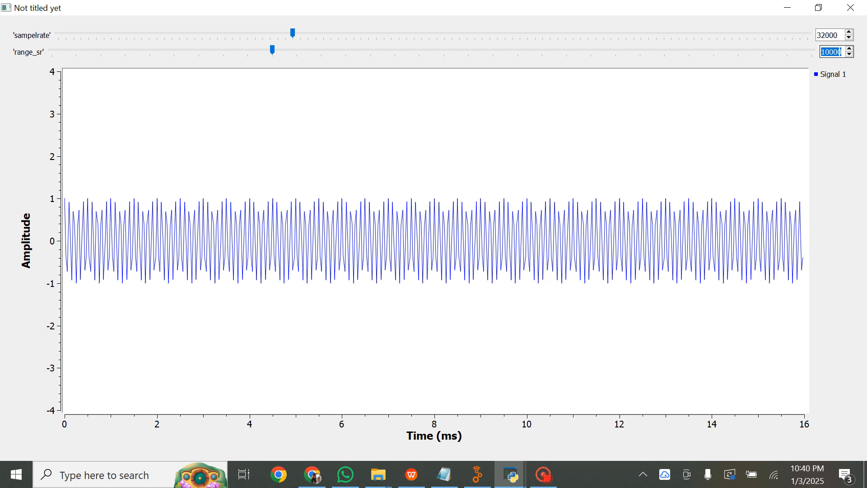
Step: Set range_sr to 16000 to examine the waveform at half the sample rate
drag(826, 53, 802, 58)
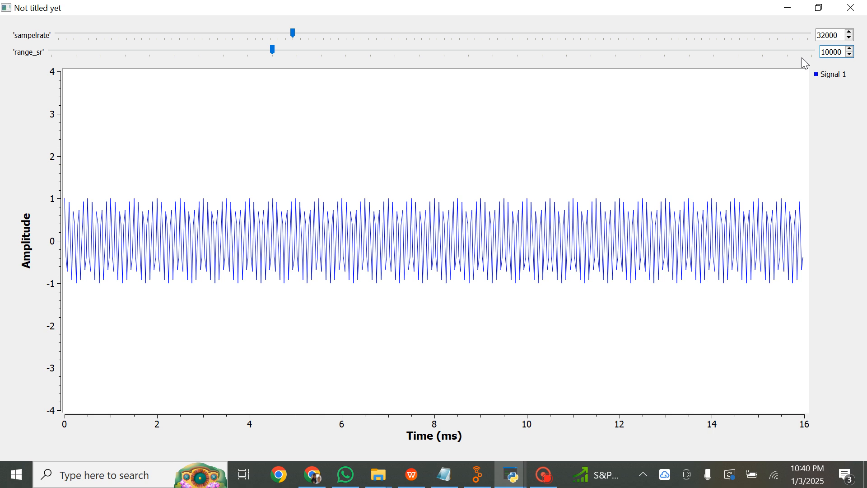
key(Delete)
key(Delete)
key(Delete)
key(Delete)
text(6000)
key(Return)
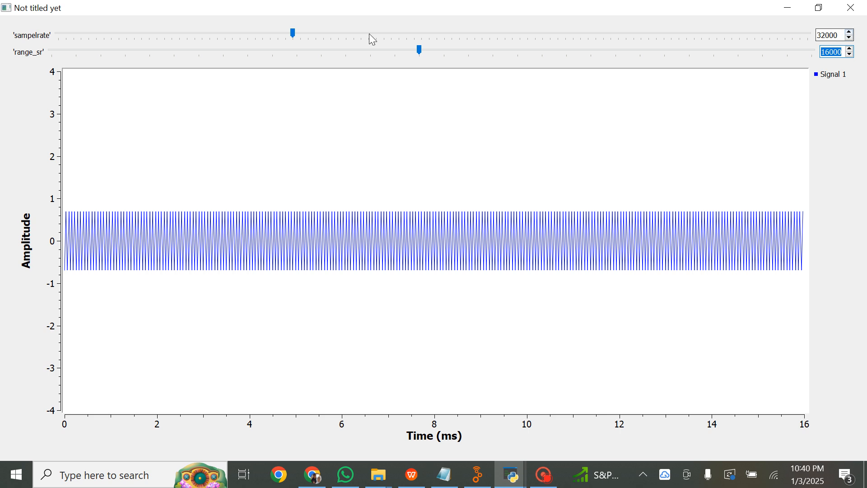
Step: Sweep sampelrate between 1000 and 100000 to examine the waveform's distortion at a range_sr of 16000, and close the plot
drag(294, 40, 252, 46)
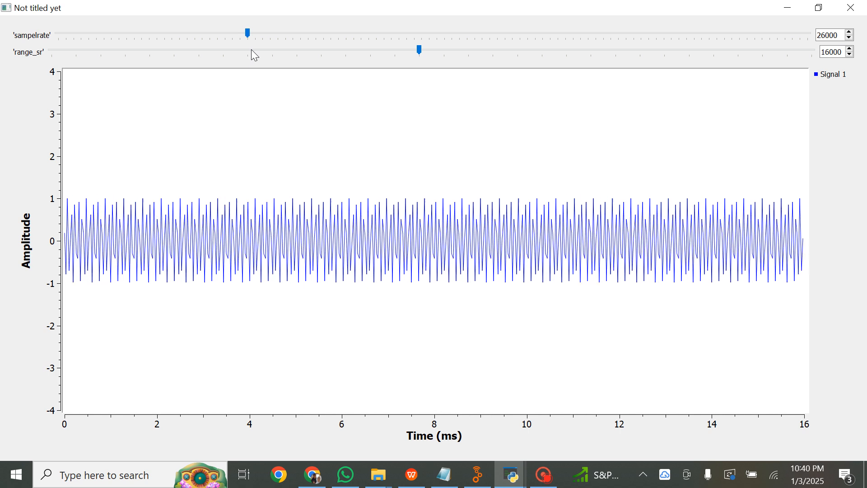
drag(457, 59, 826, 80)
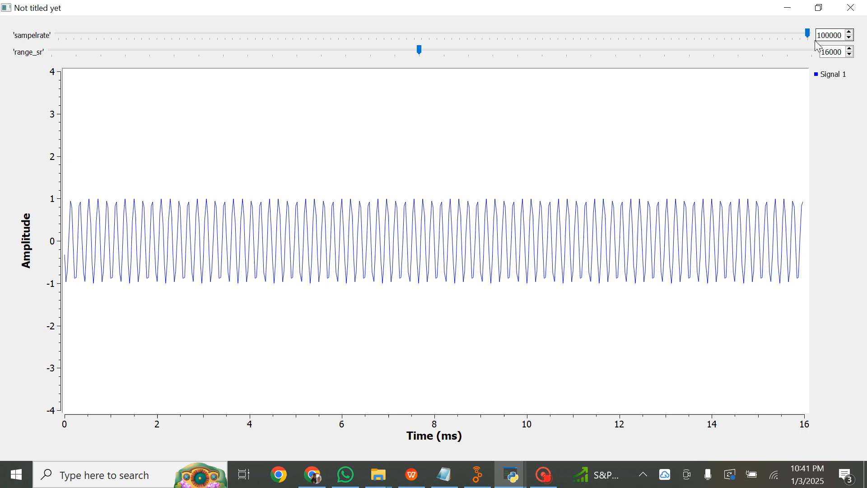
drag(809, 35, 52, 27)
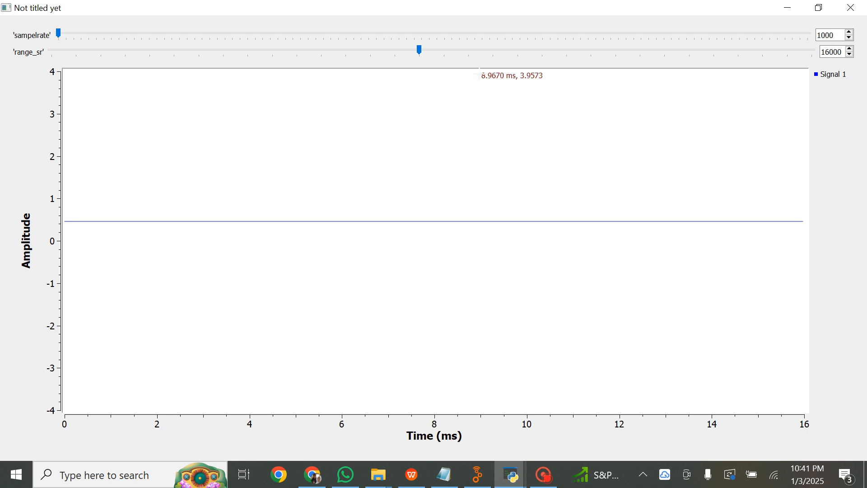
click(843, 53)
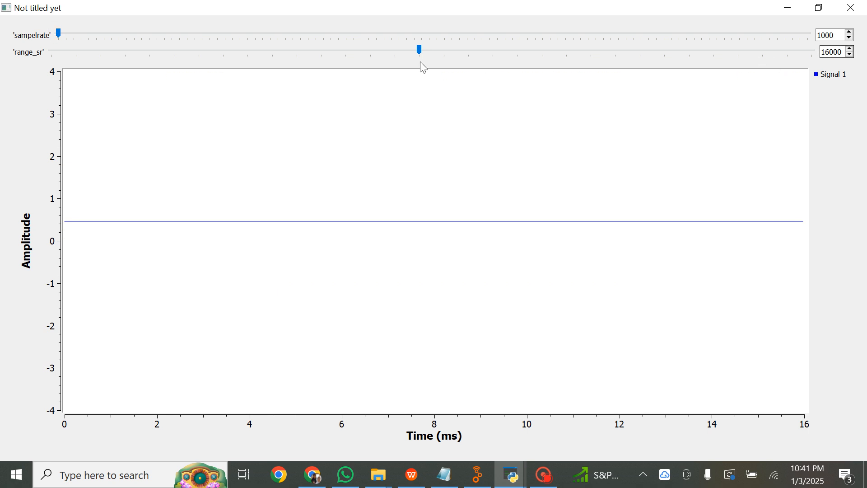
drag(60, 35, 104, 42)
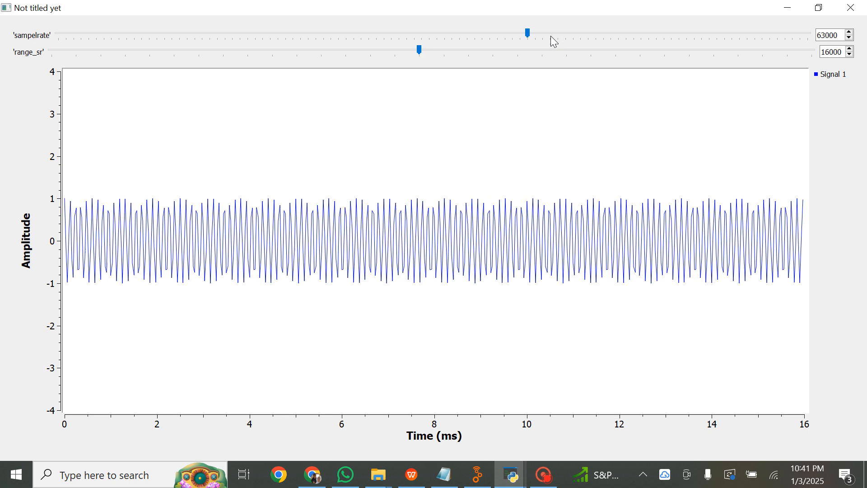
drag(741, 39, 823, 43)
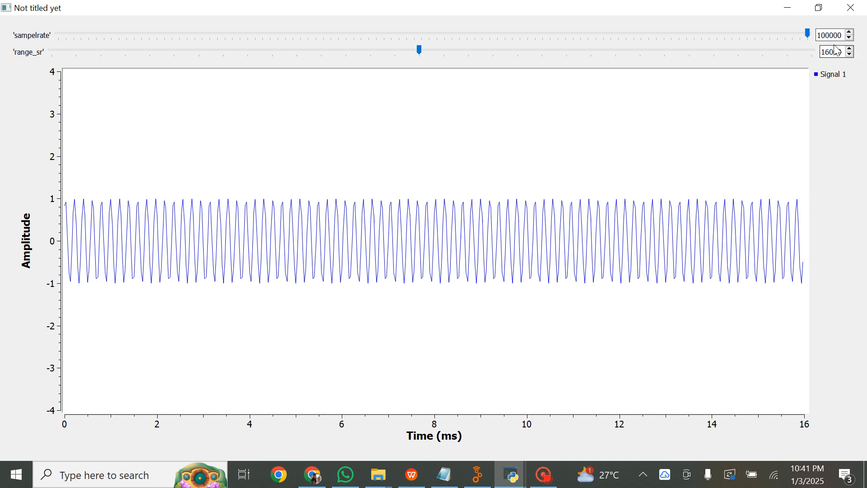
click(851, 7)
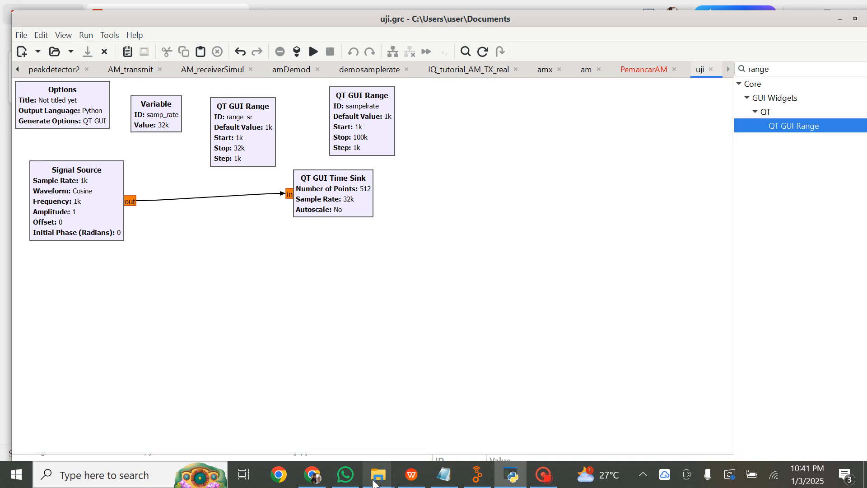
Step: Switch to the PemancarAM.pptx presentation in WPS Office and review slides 20 and 21 on the Repeat block and its interpolation
click(408, 476)
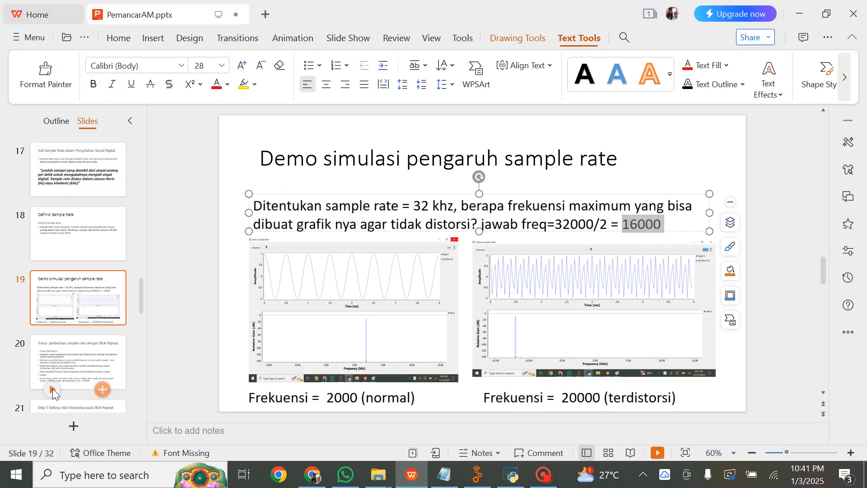
click(87, 371)
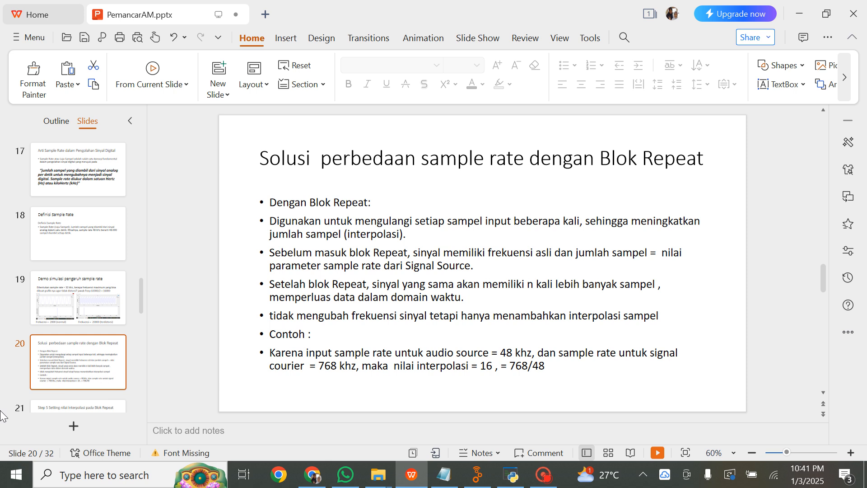
key(Down)
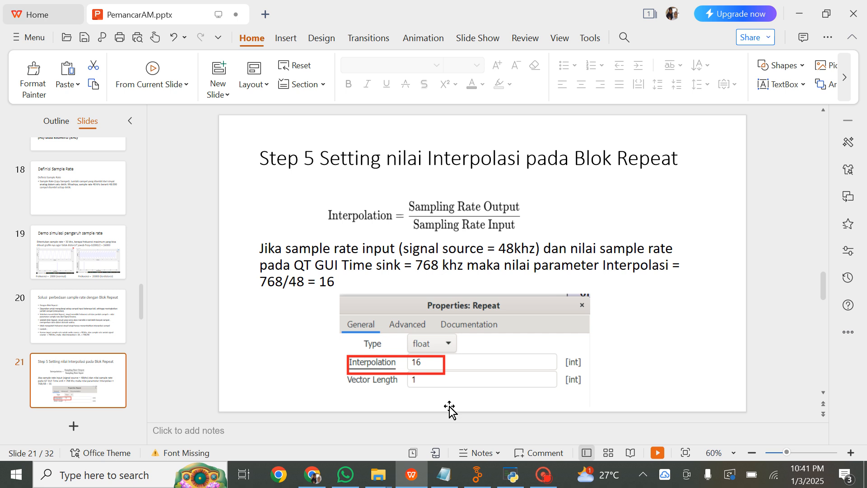
Step: Switch back to GNU Radio Companion and examine the Audio Source and Repeat blocks in the PemancarAM flowgraph
click(520, 481)
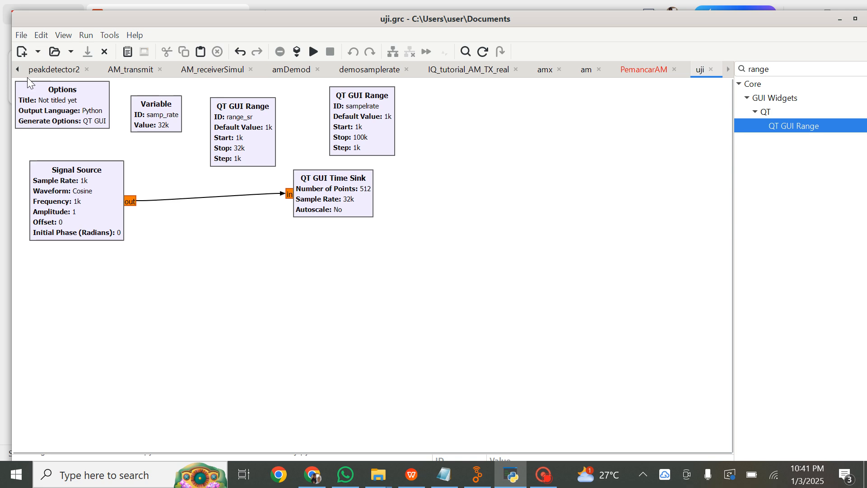
click(640, 70)
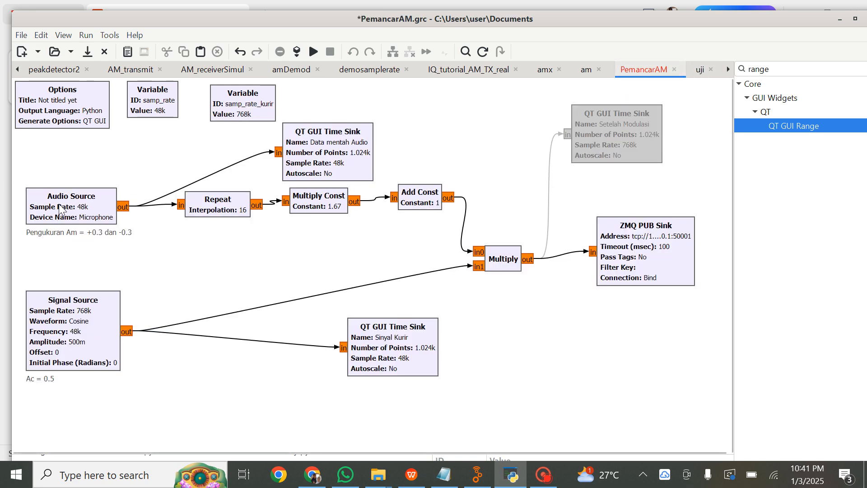
click(74, 222)
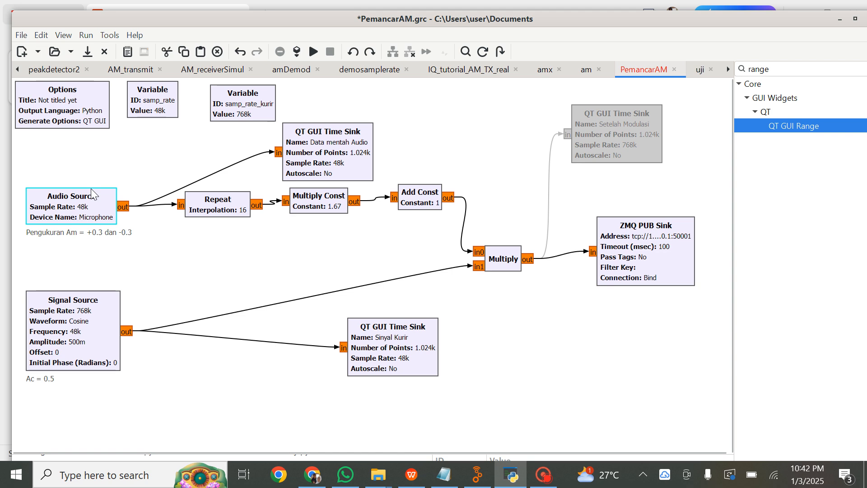
click(230, 205)
Step: Return to the WPS presentation and review slide 20's title and example of calculating the Repeat block's interpolation from the two sample rates
click(411, 474)
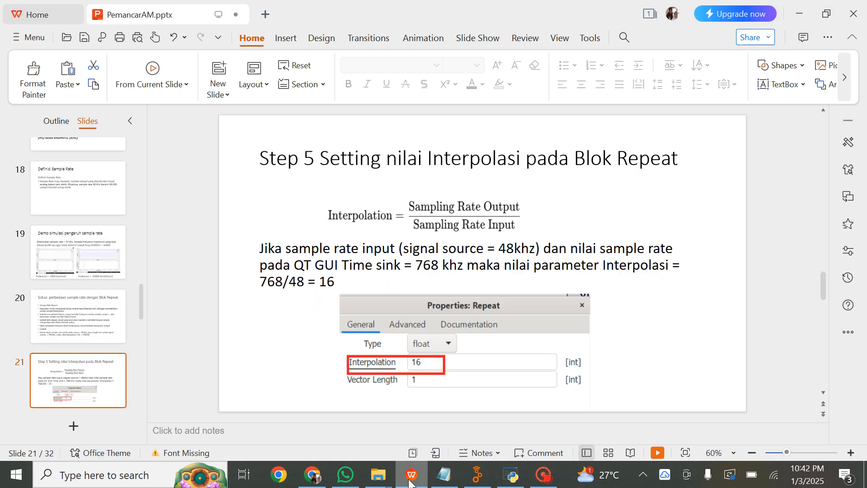
click(59, 330)
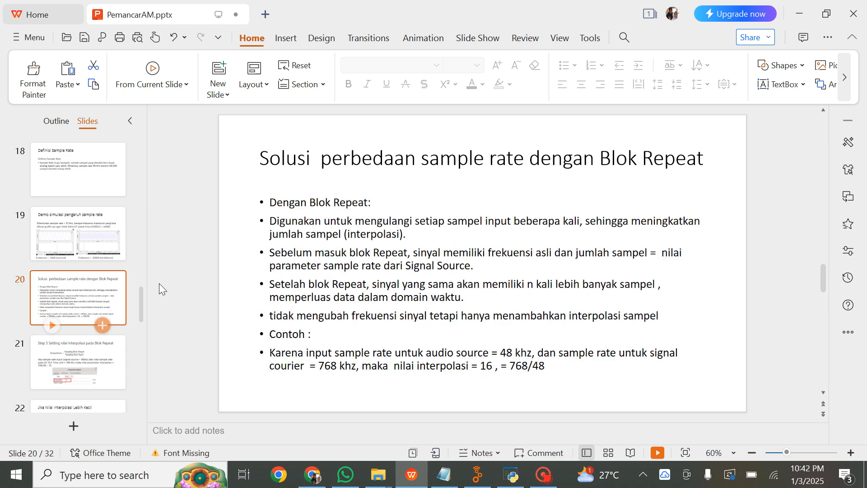
click(458, 160)
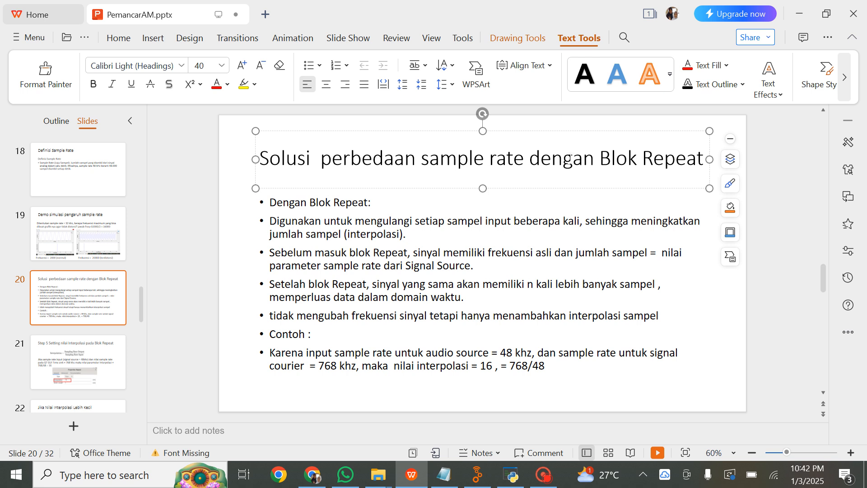
click(573, 161)
click(616, 160)
drag(698, 161, 703, 162)
drag(355, 352, 521, 352)
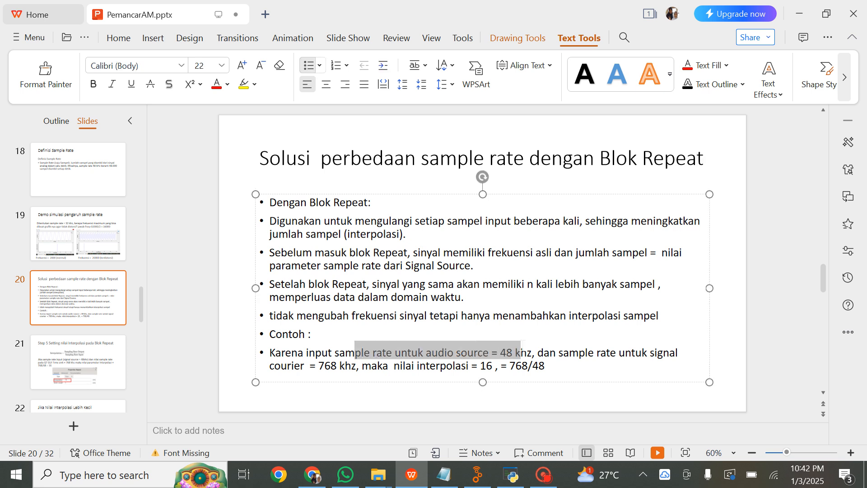
click(642, 352)
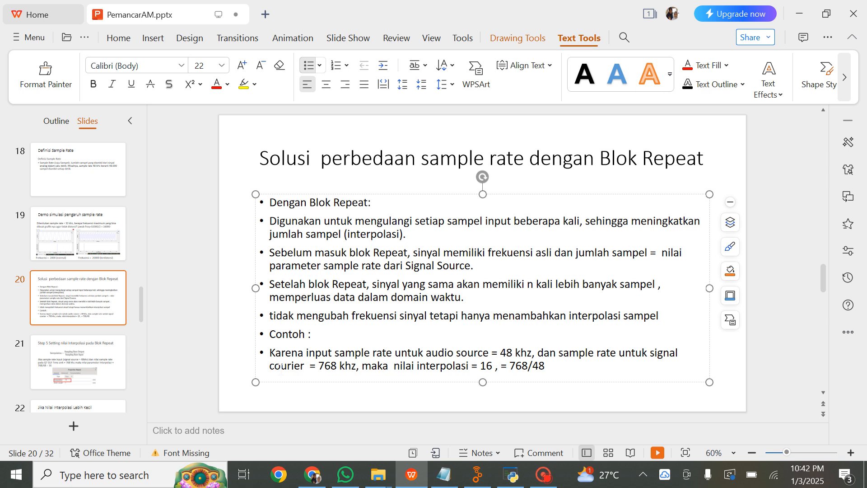
drag(319, 364, 362, 366)
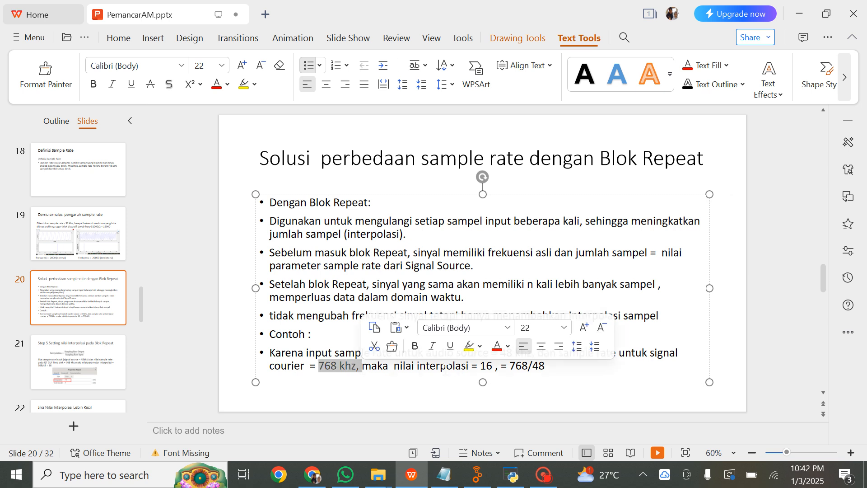
click(442, 366)
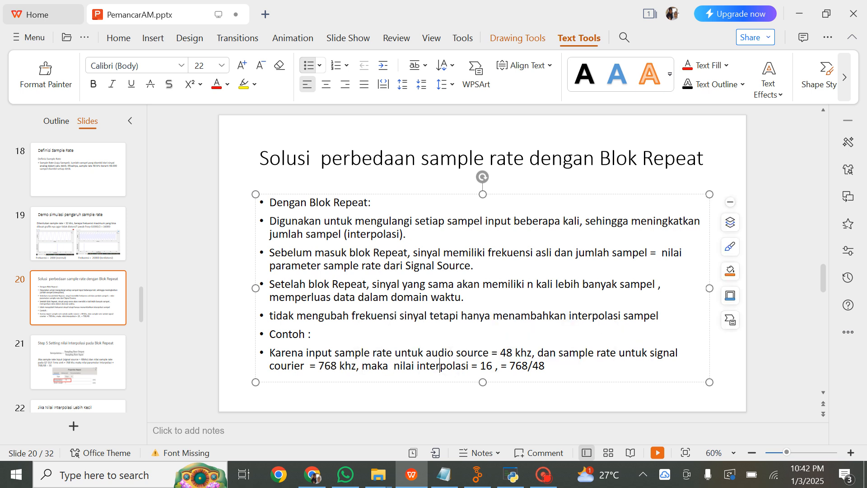